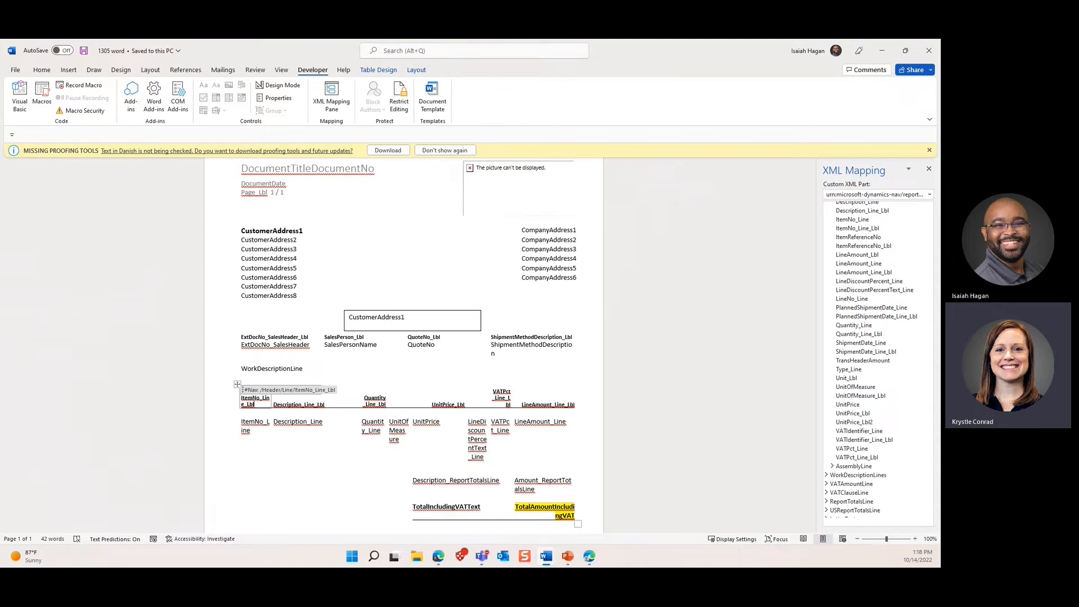
Step: Check the 1305 Word document's file name and location, then close the document
{"action": "left_click", "coordinate": [137, 50]}
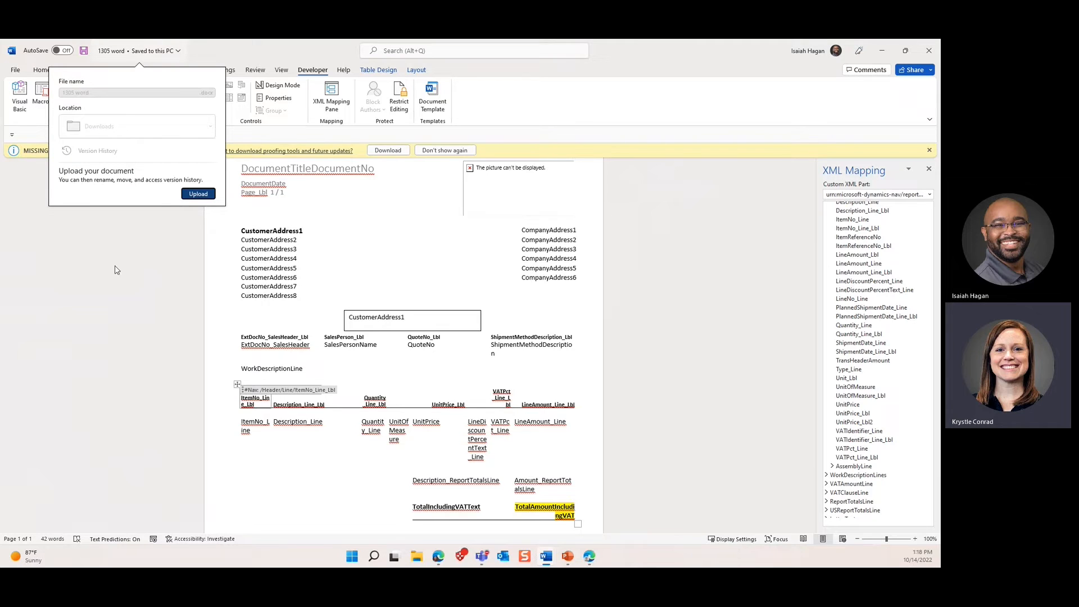
{"action": "left_click", "coordinate": [117, 321]}
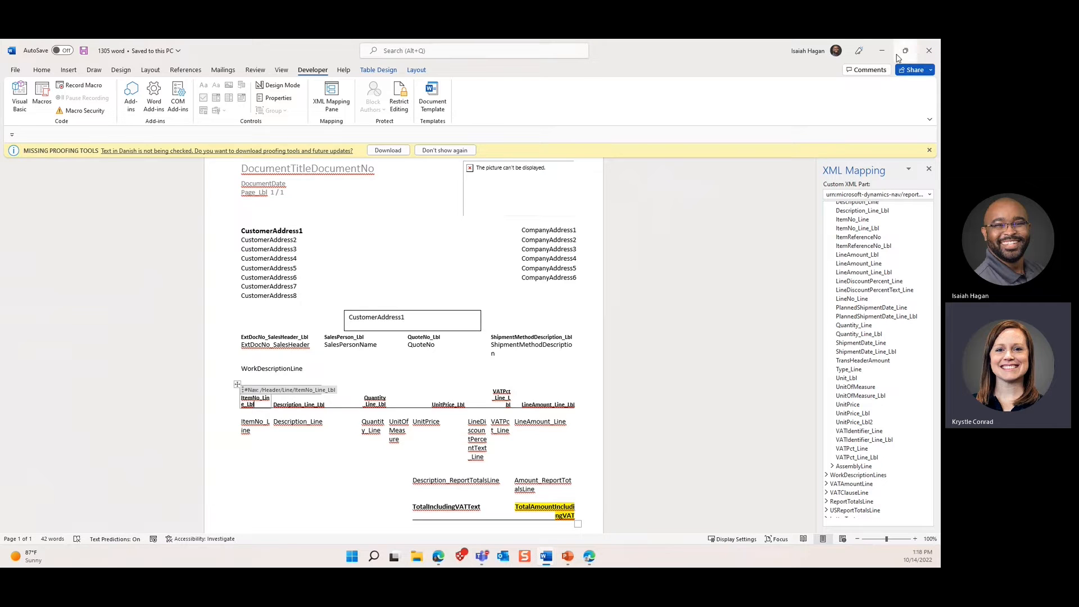
{"action": "left_click", "coordinate": [928, 54]}
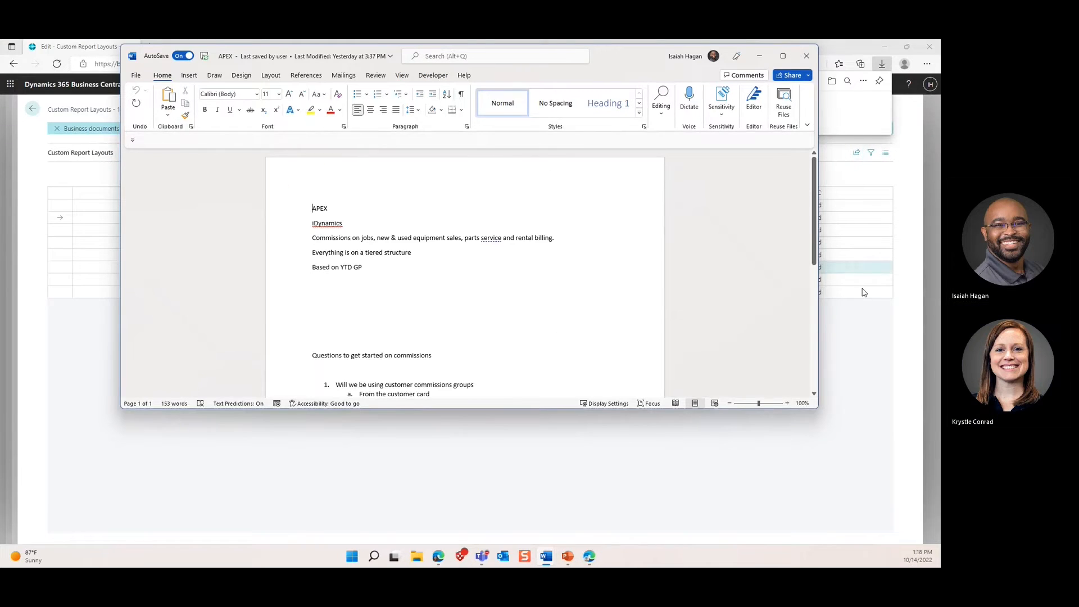
Step: Back in Business Central's 1305 Custom Report Layouts list, start inserting a new built-in layout
{"action": "left_click", "coordinate": [859, 330]}
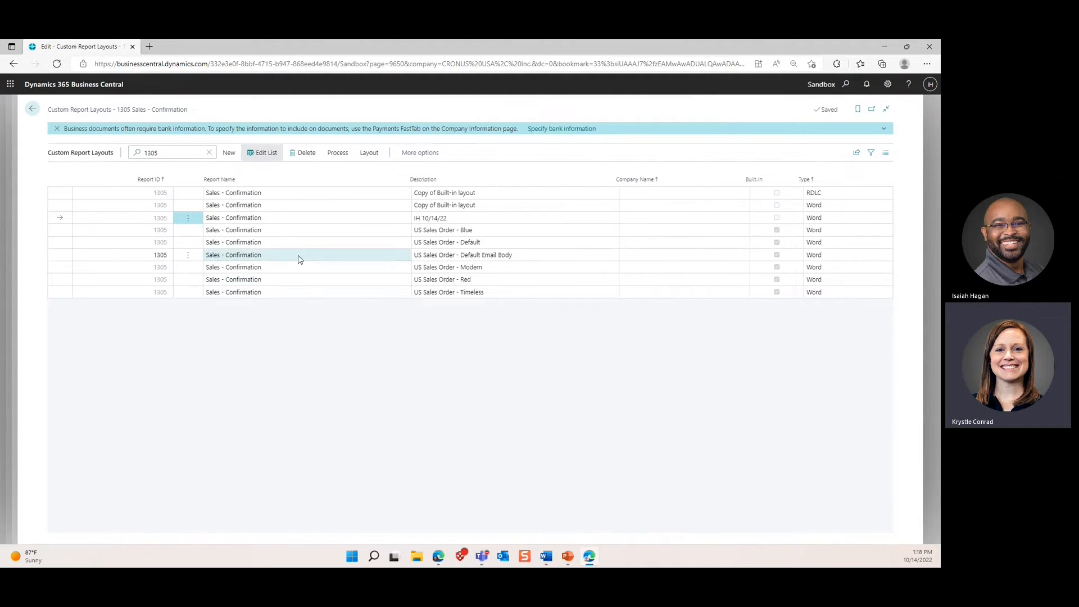
{"action": "left_click", "coordinate": [55, 196]}
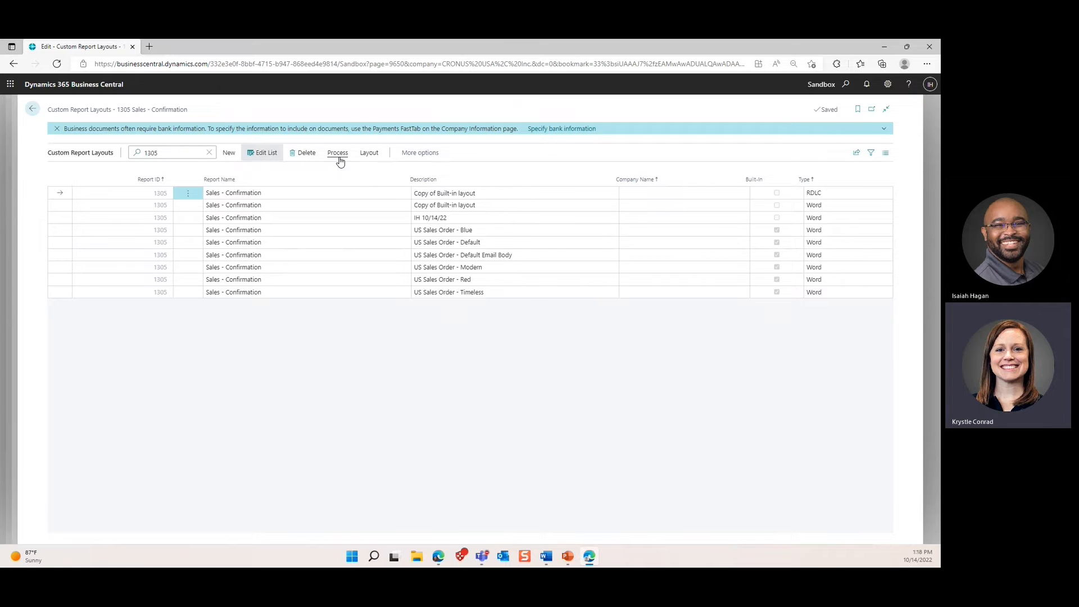
{"action": "left_click", "coordinate": [229, 152]}
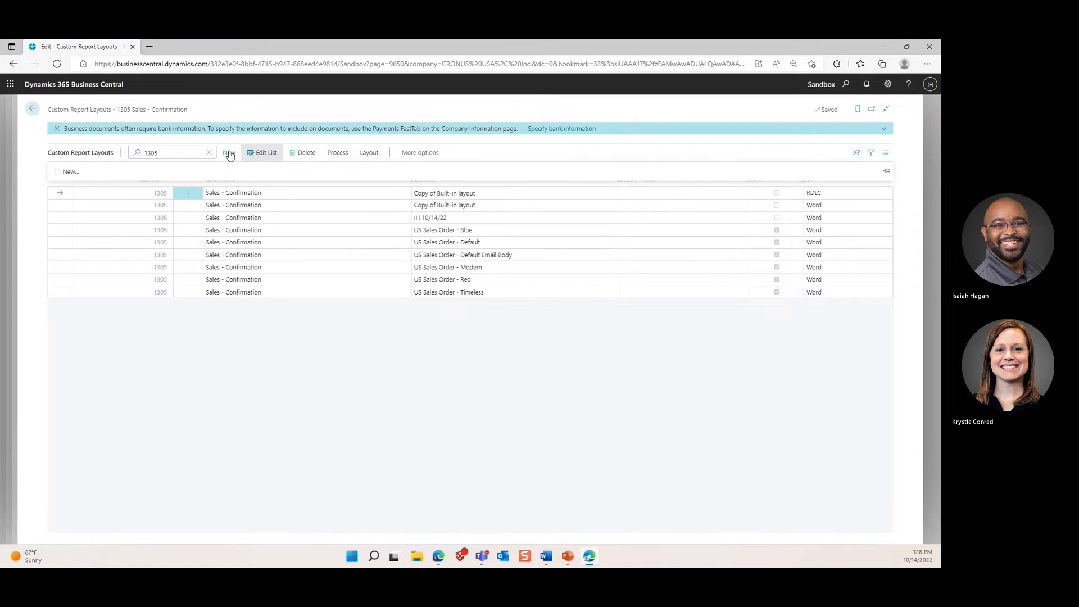
{"action": "left_click", "coordinate": [67, 171]}
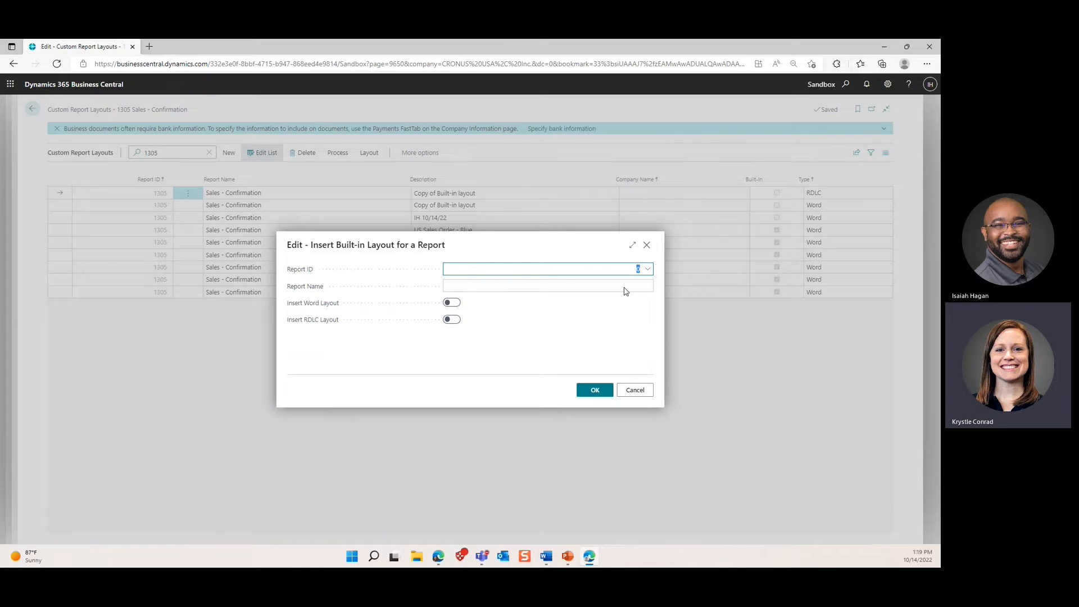
Step: Insert the built-in RDLC layout for report 1305 Sales - Confirmation
{"action": "type", "text": "130"}
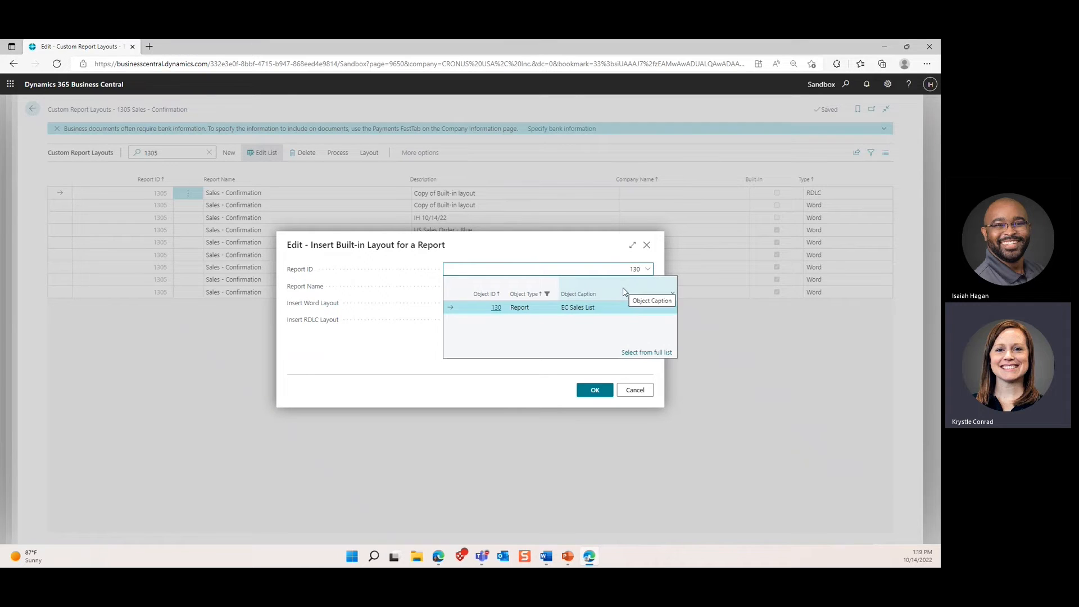
{"action": "type", "text": "5"}
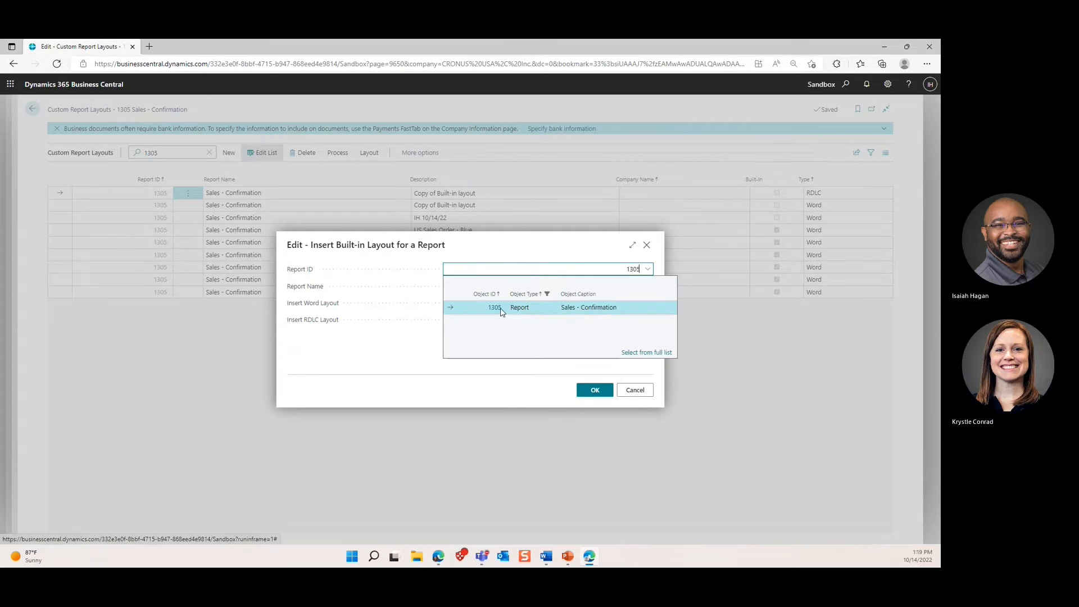
{"action": "left_click", "coordinate": [497, 308]}
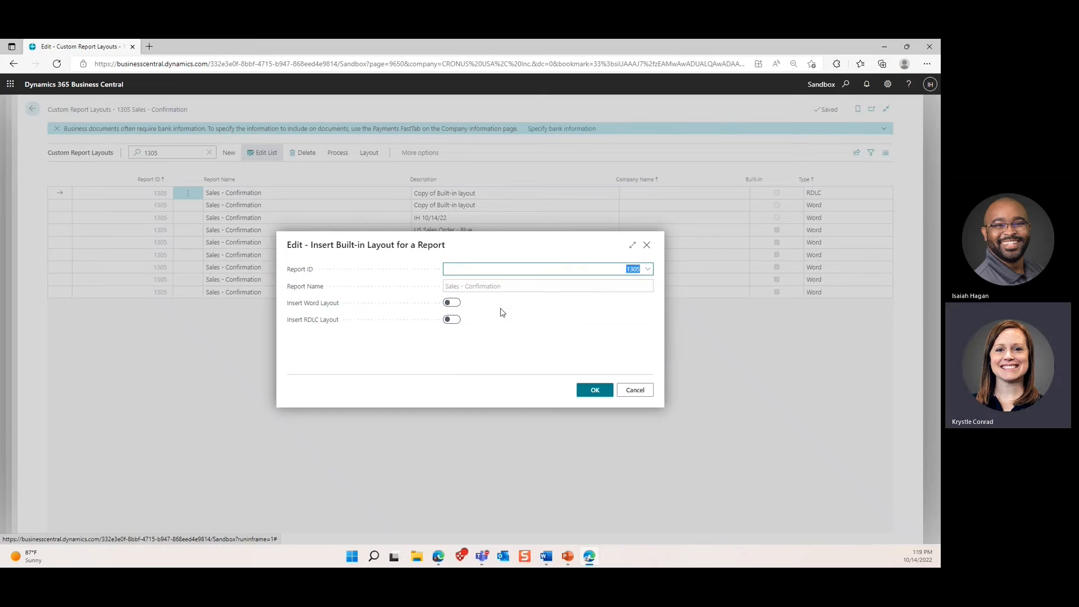
{"action": "left_click", "coordinate": [449, 325]}
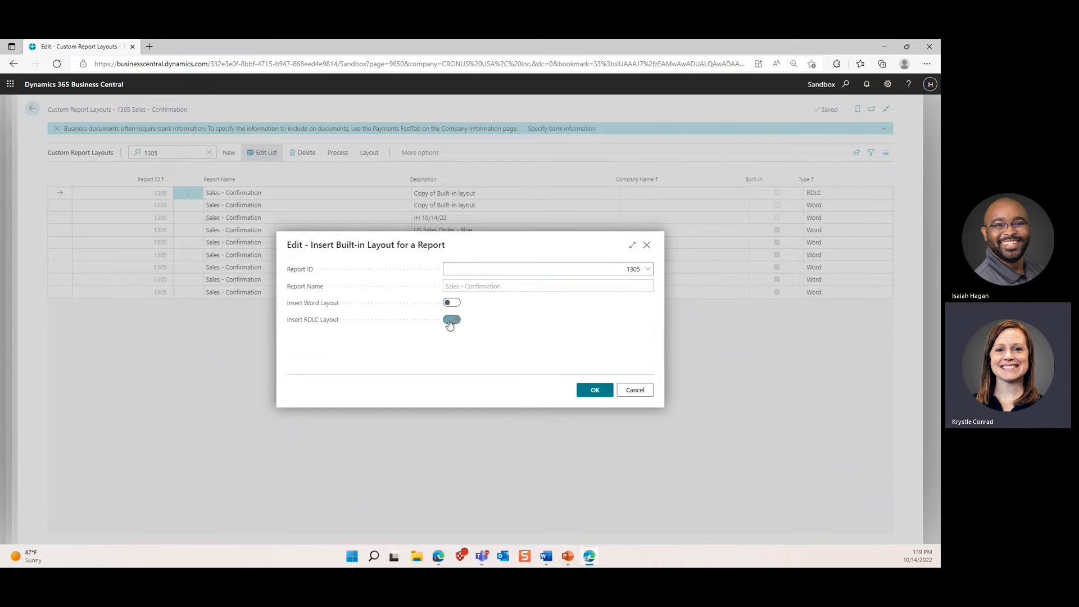
{"action": "left_click", "coordinate": [594, 392]}
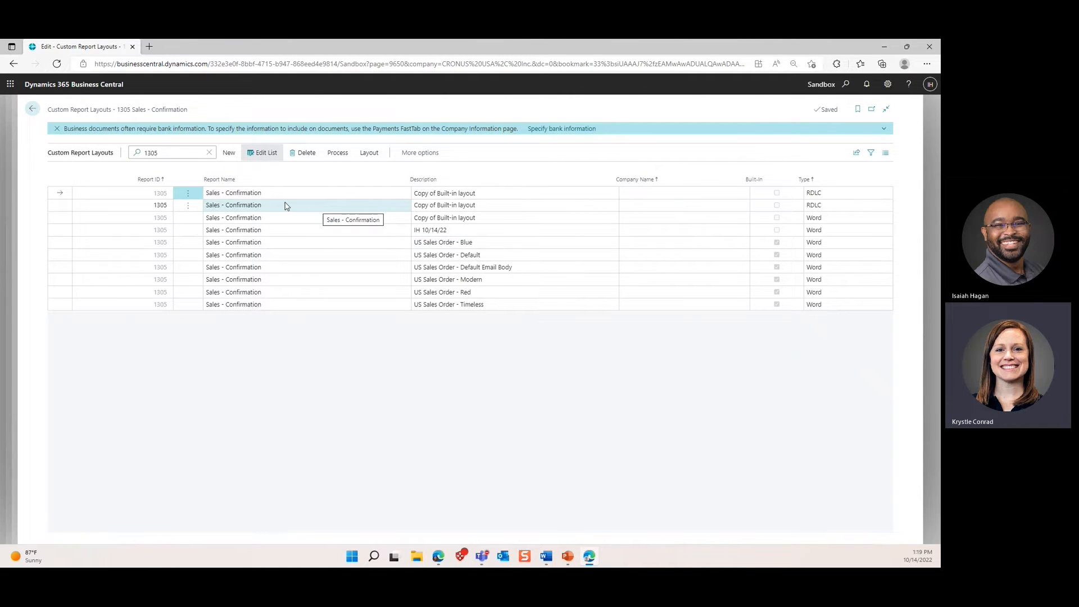
Step: Set the new RDLC layout's description to 'IH 10/14/22 RDLC' and save it
{"action": "left_click", "coordinate": [62, 210]}
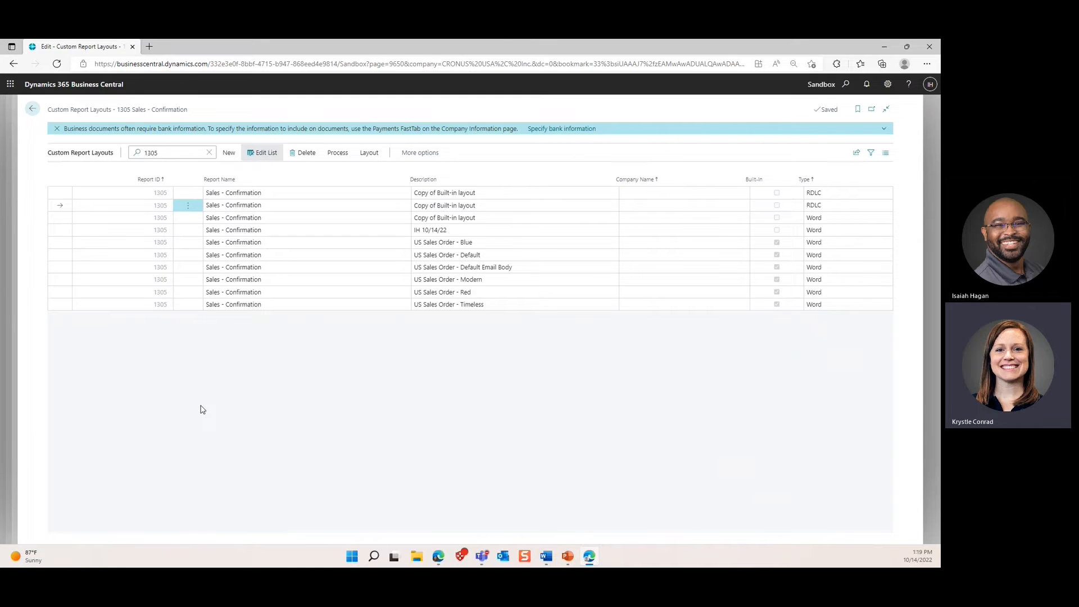
{"action": "left_click", "coordinate": [448, 205]}
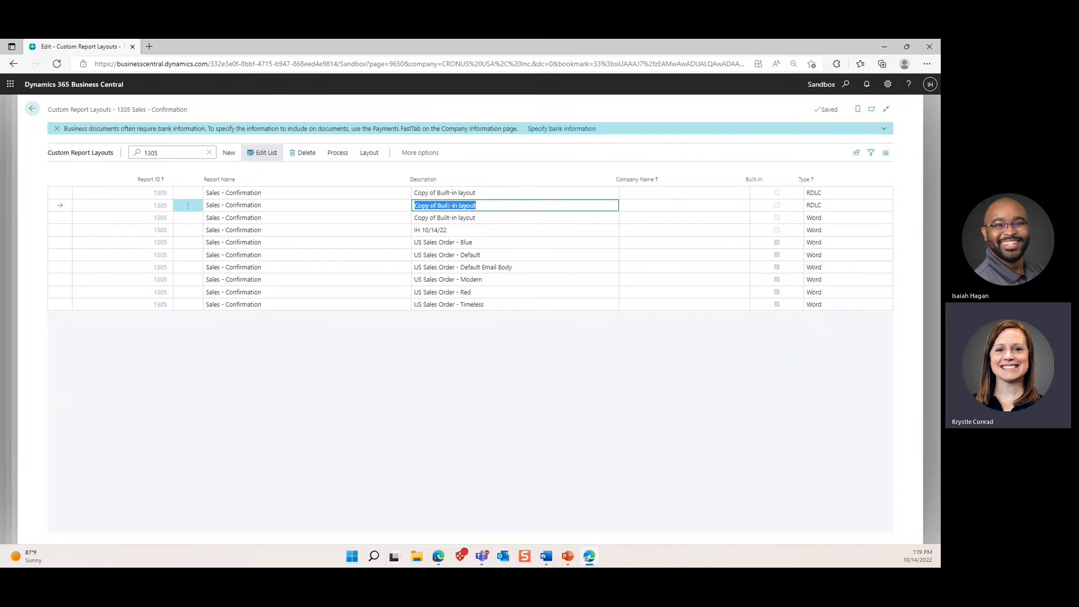
{"action": "type", "text": "IH 10/14"}
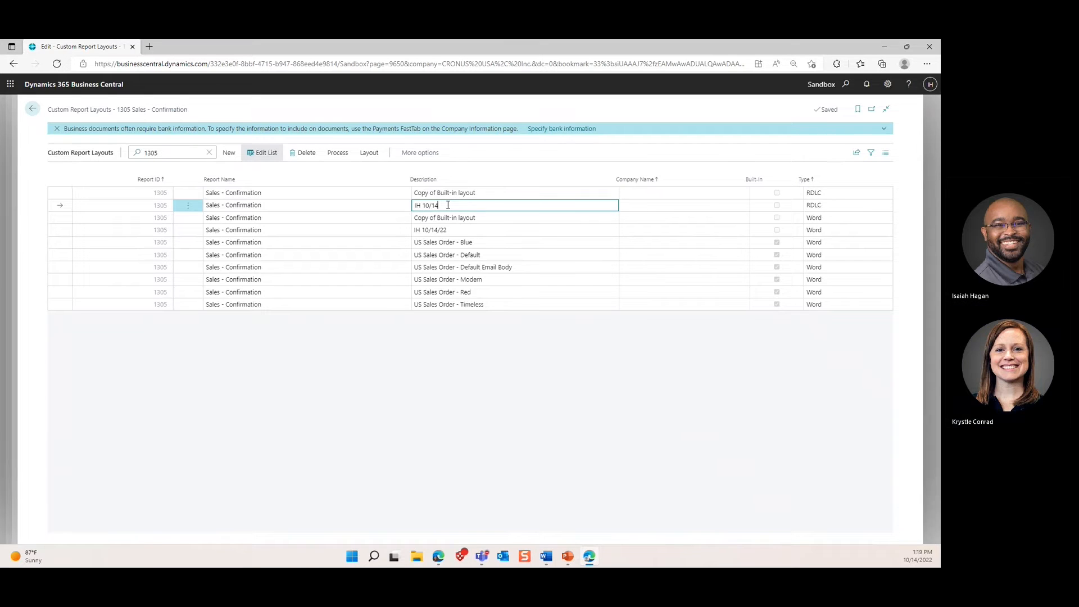
{"action": "type", "text": "/22"}
{"action": "type", "text": " RT"}
{"action": "type", "text": "D"}
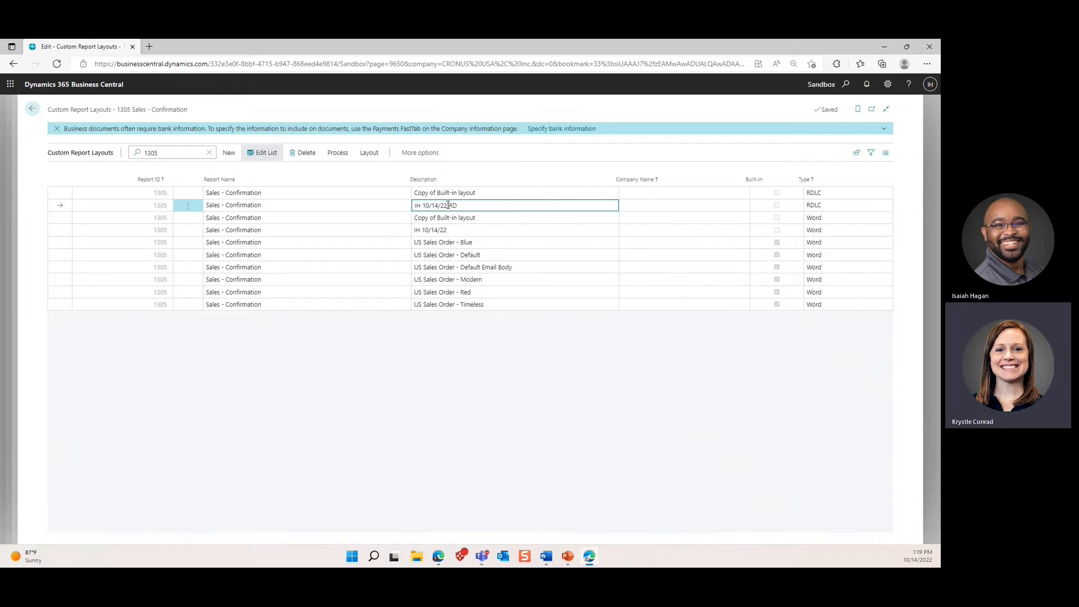
{"action": "type", "text": "LC"}
{"action": "left_click", "coordinate": [442, 341]}
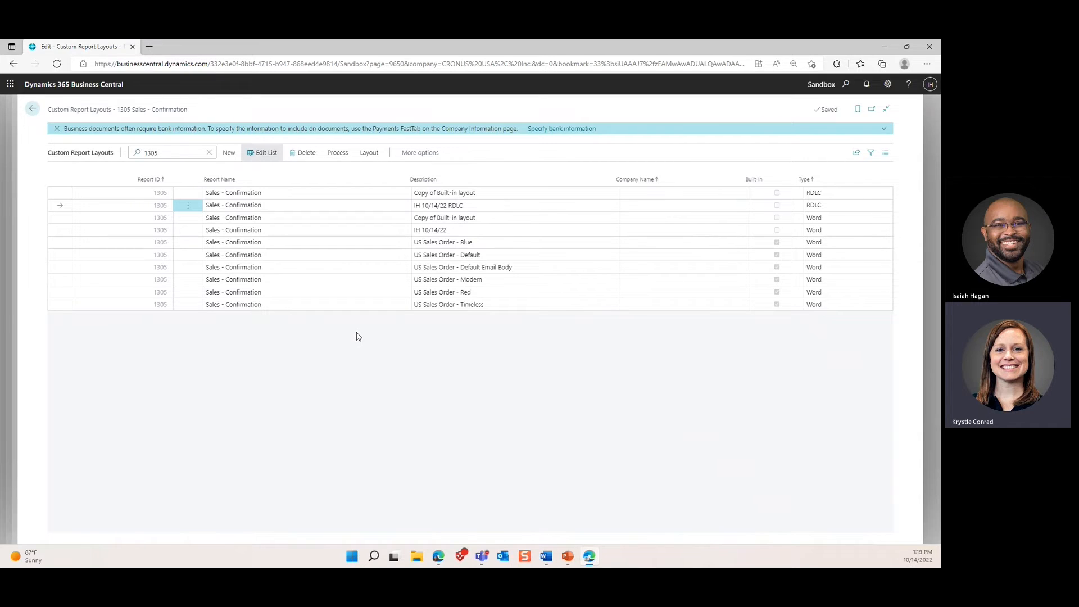
Step: Export the new RDLC layout and open the downloaded Default (1).rdl in Report Builder
{"action": "left_click", "coordinate": [367, 153]}
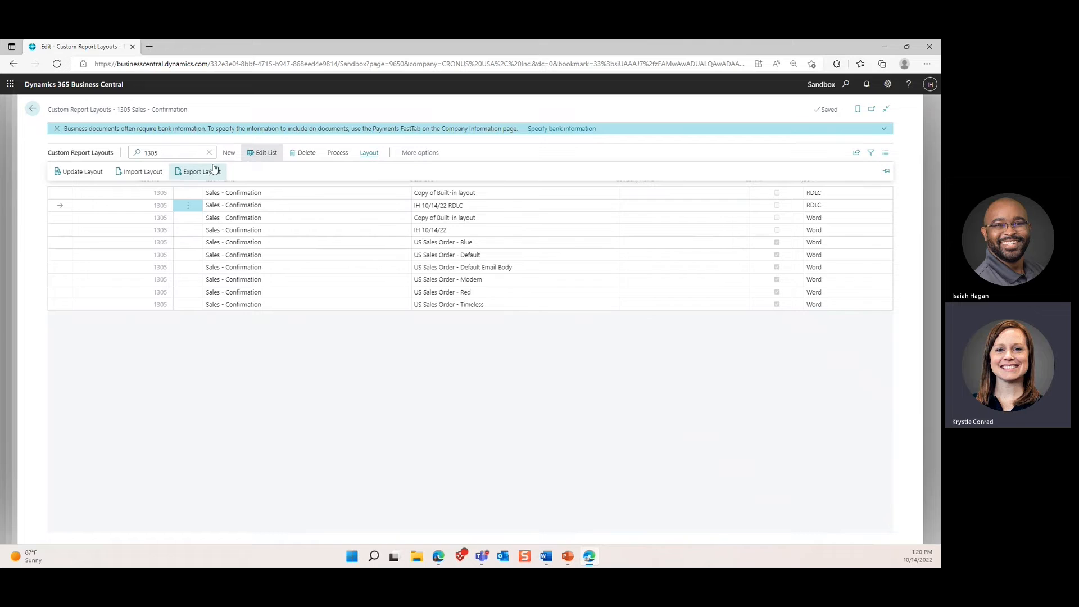
{"action": "left_click", "coordinate": [205, 173]}
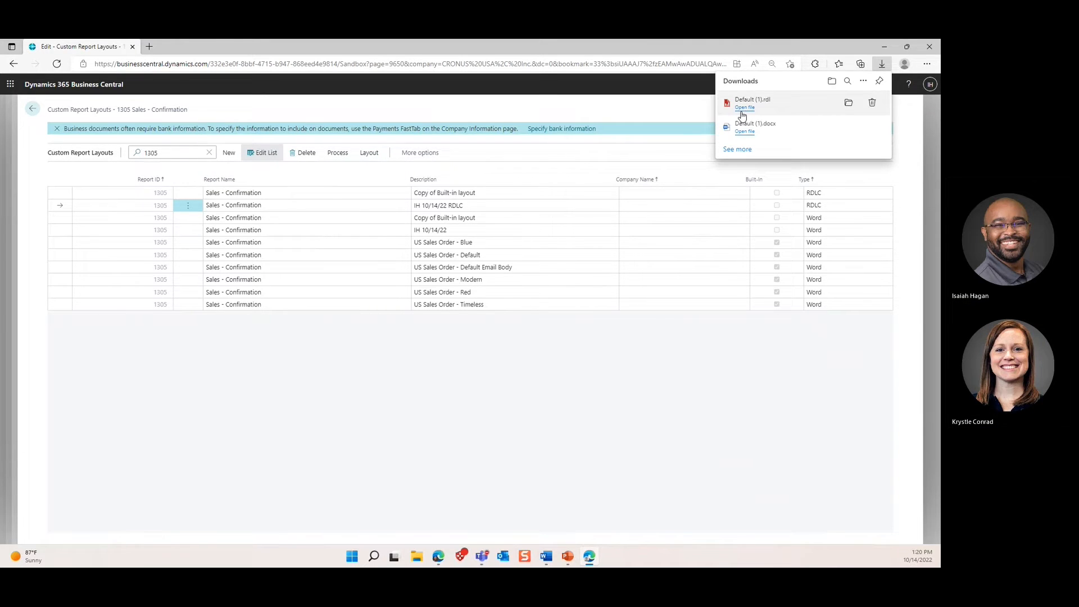
{"action": "left_click", "coordinate": [744, 110]}
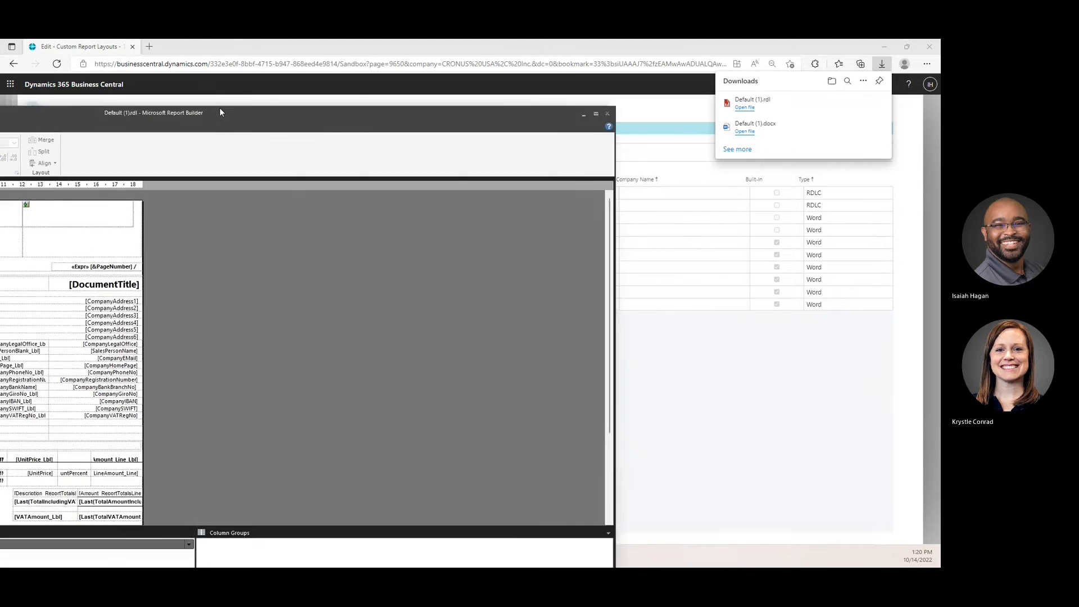
Step: Maximize Report Builder and select the total amount including VAT cell in the report body
{"action": "left_click_drag", "start_coordinate": [219, 106], "coordinate": [266, 39]}
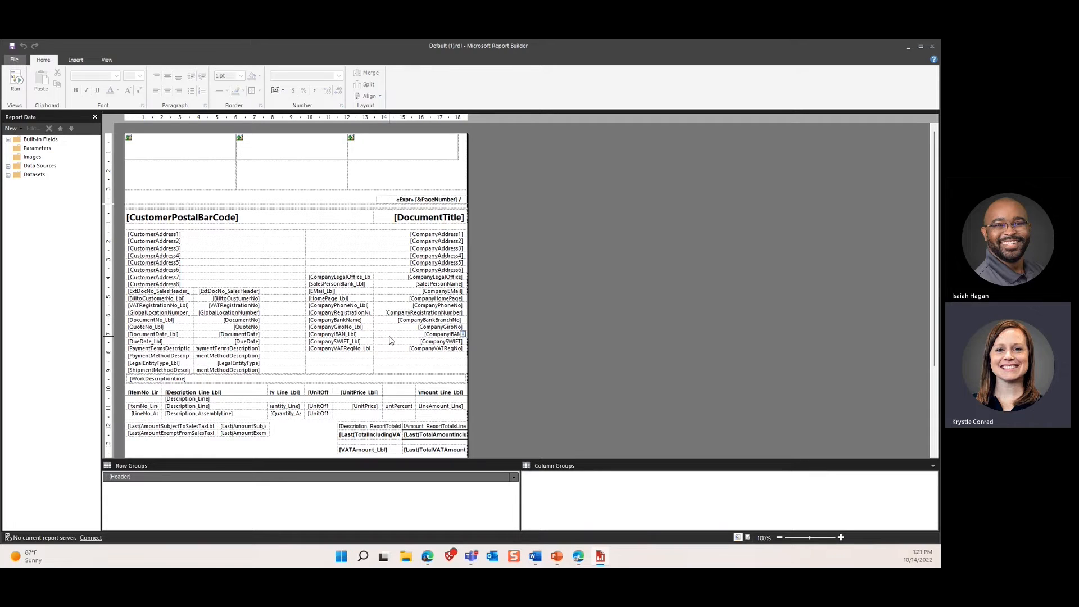
{"action": "left_click", "coordinate": [209, 201]}
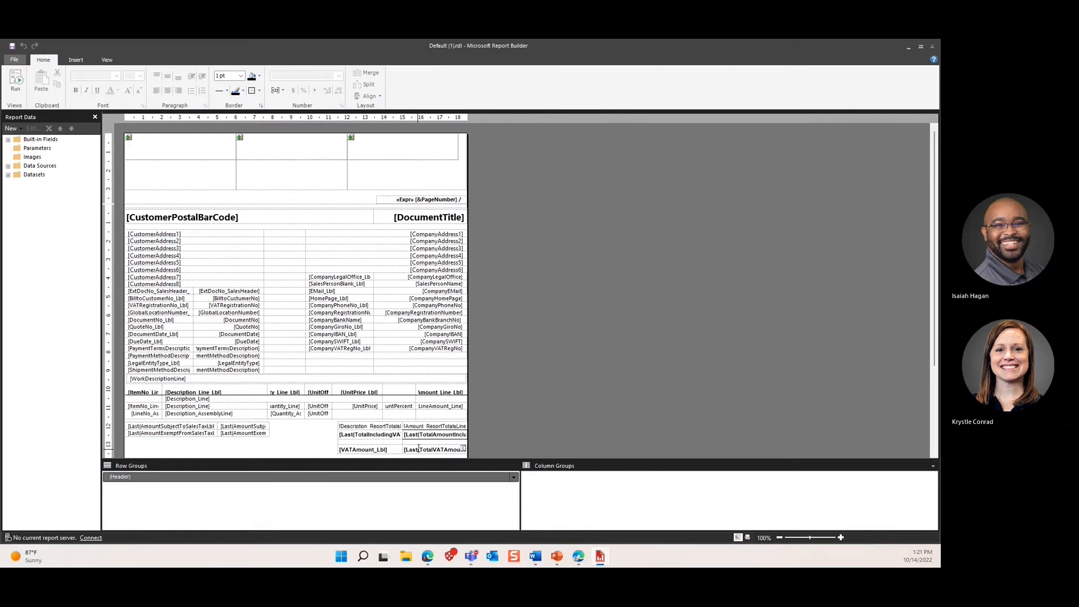
{"action": "left_click", "coordinate": [417, 438]}
{"action": "double_click", "coordinate": [416, 437]}
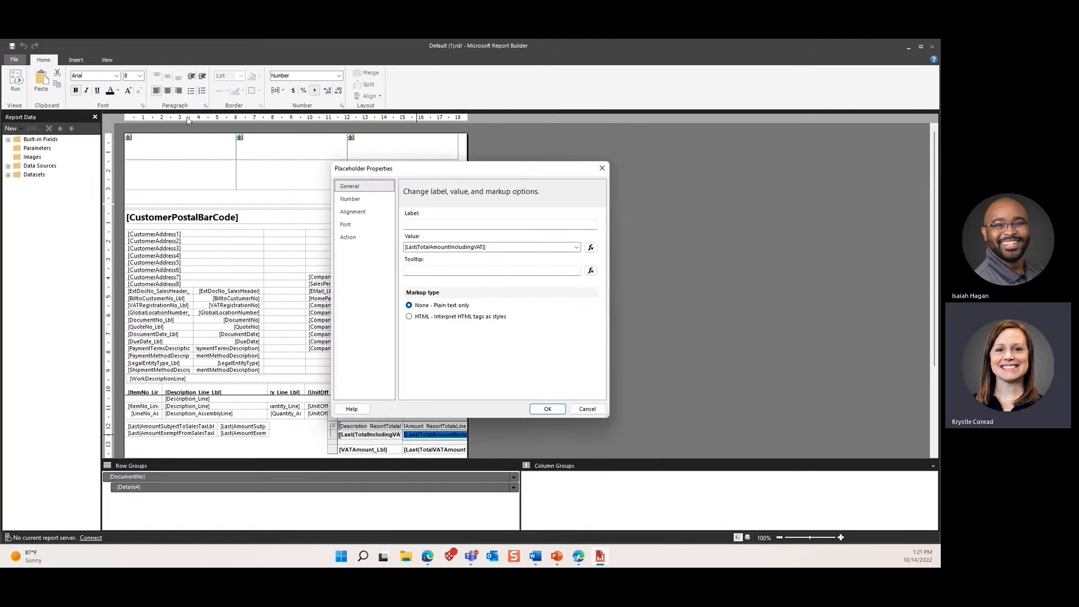
{"action": "left_click", "coordinate": [355, 225]}
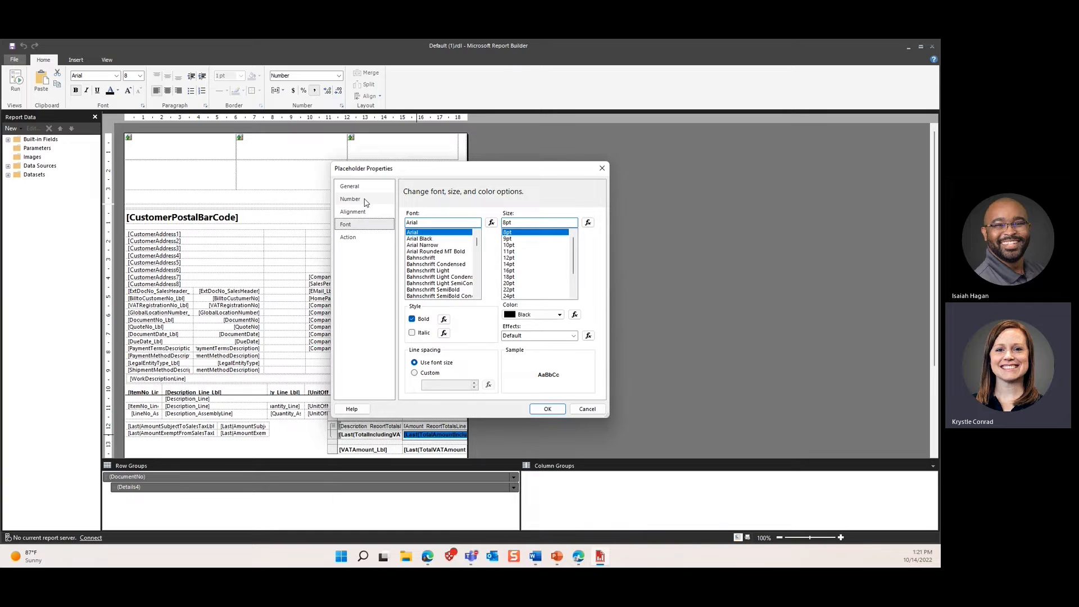
{"action": "left_click", "coordinate": [599, 409]}
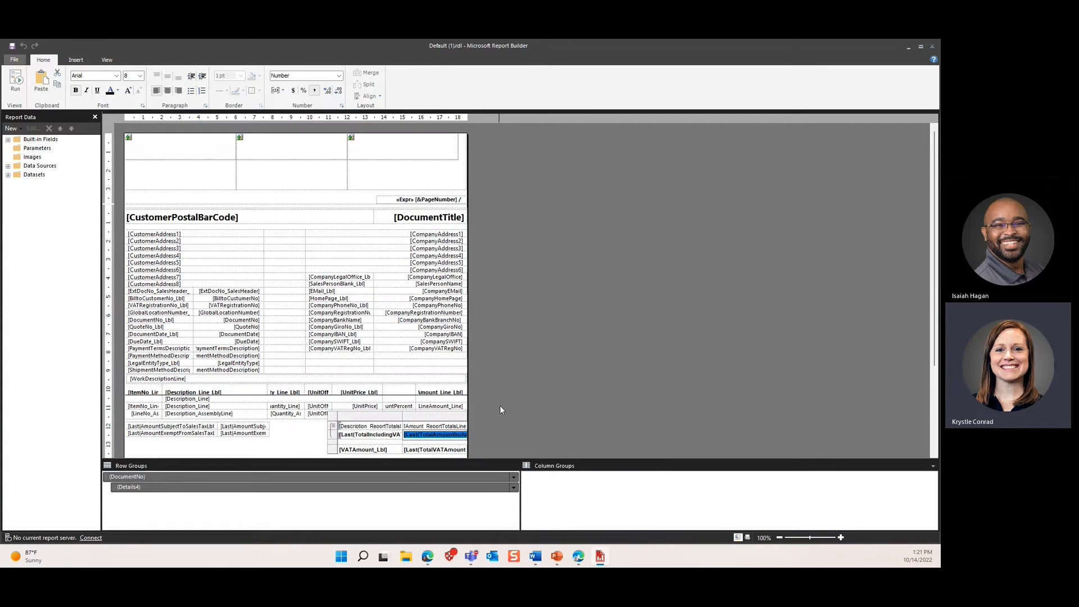
Step: Select the [Last(TotalAmountIncludingVAT)] totals cell and bring up its Text Box context menu
{"action": "left_click", "coordinate": [304, 434]}
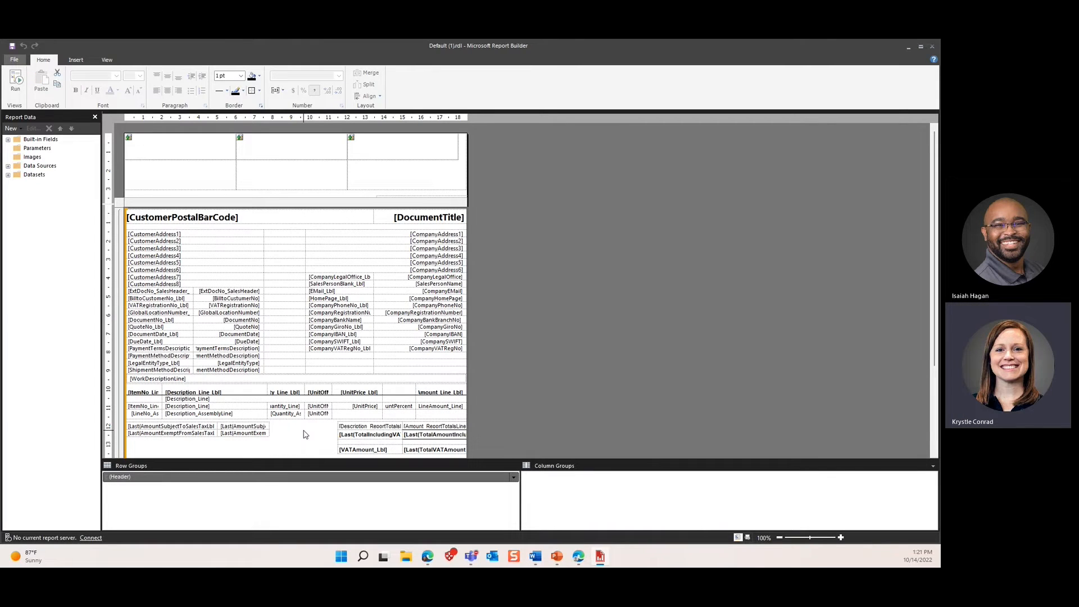
{"action": "left_click", "coordinate": [413, 435]}
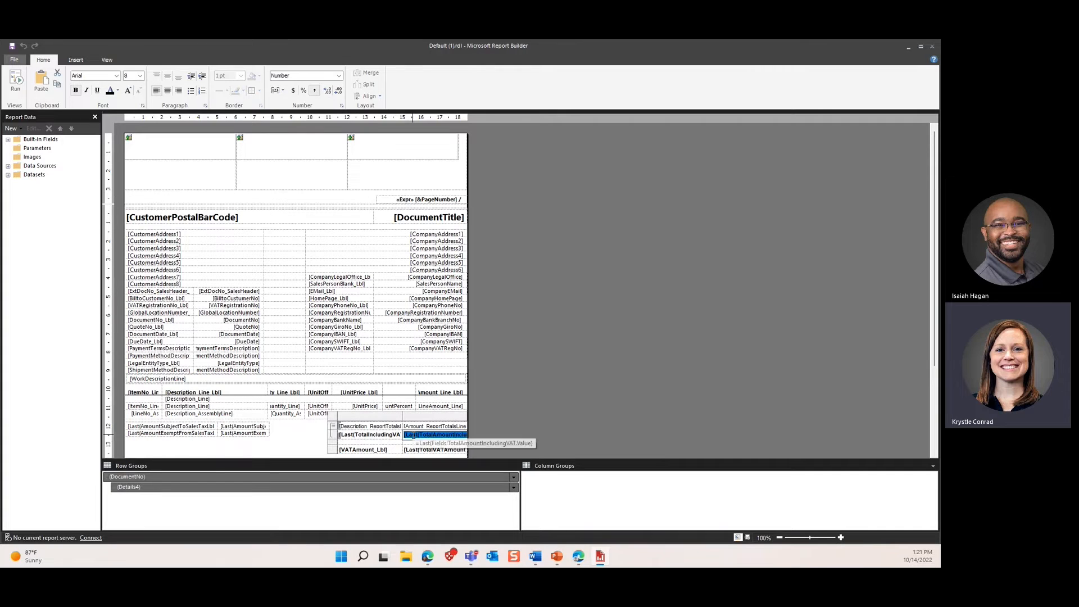
{"action": "left_click", "coordinate": [405, 436]}
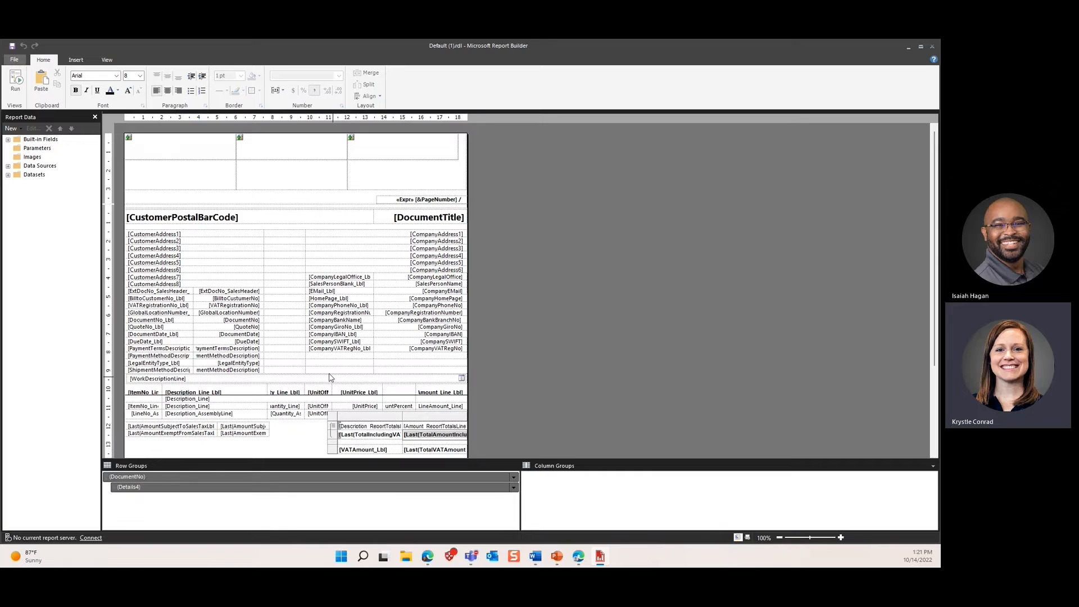
{"action": "right_click", "coordinate": [416, 435]}
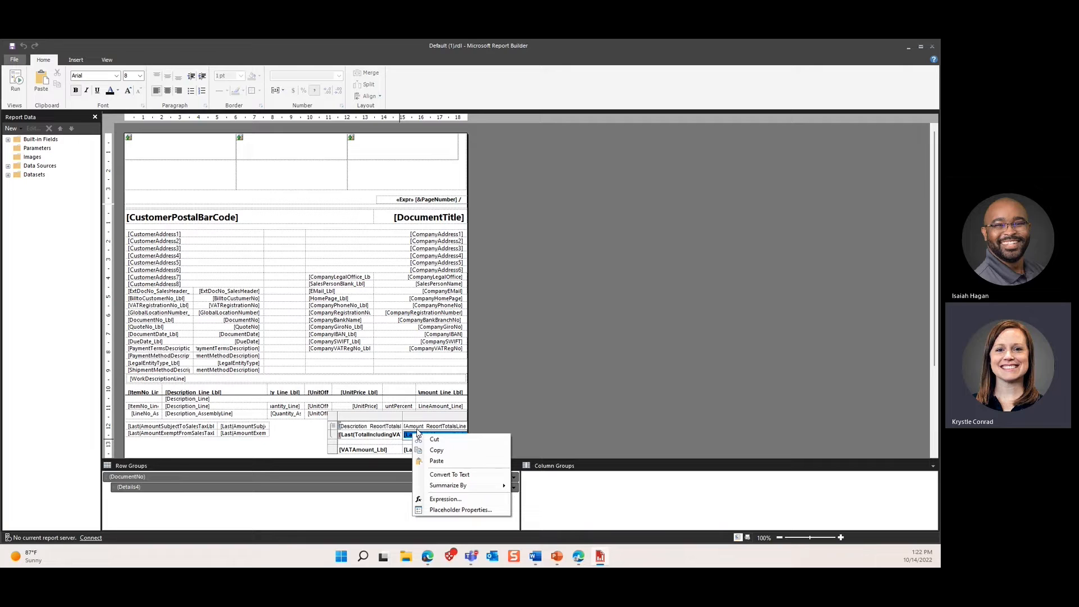
{"action": "left_click", "coordinate": [417, 434]}
{"action": "left_click", "coordinate": [410, 436]}
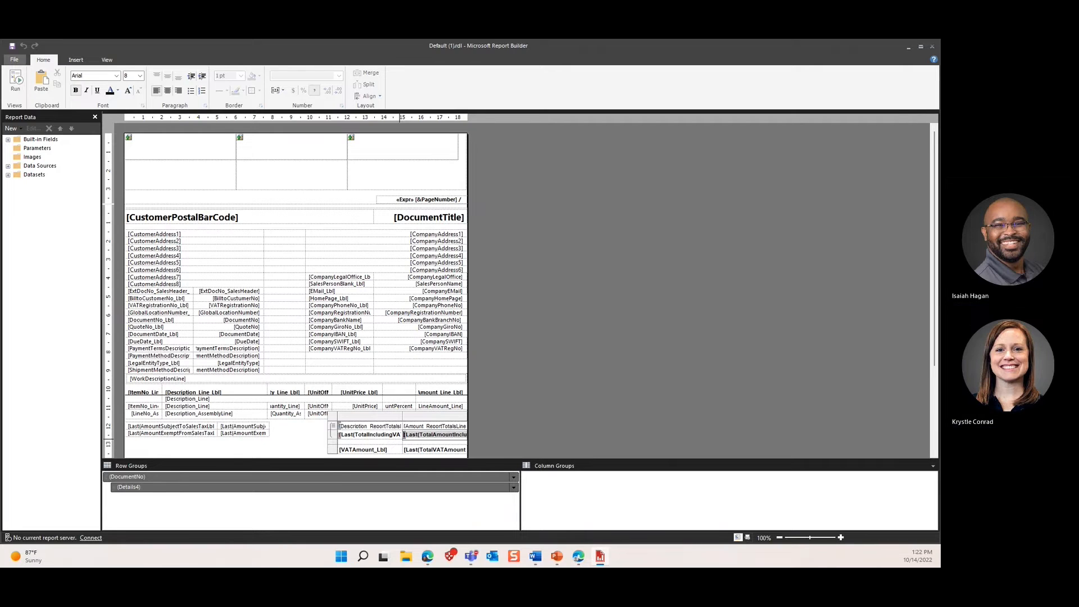
{"action": "right_click", "coordinate": [406, 438]}
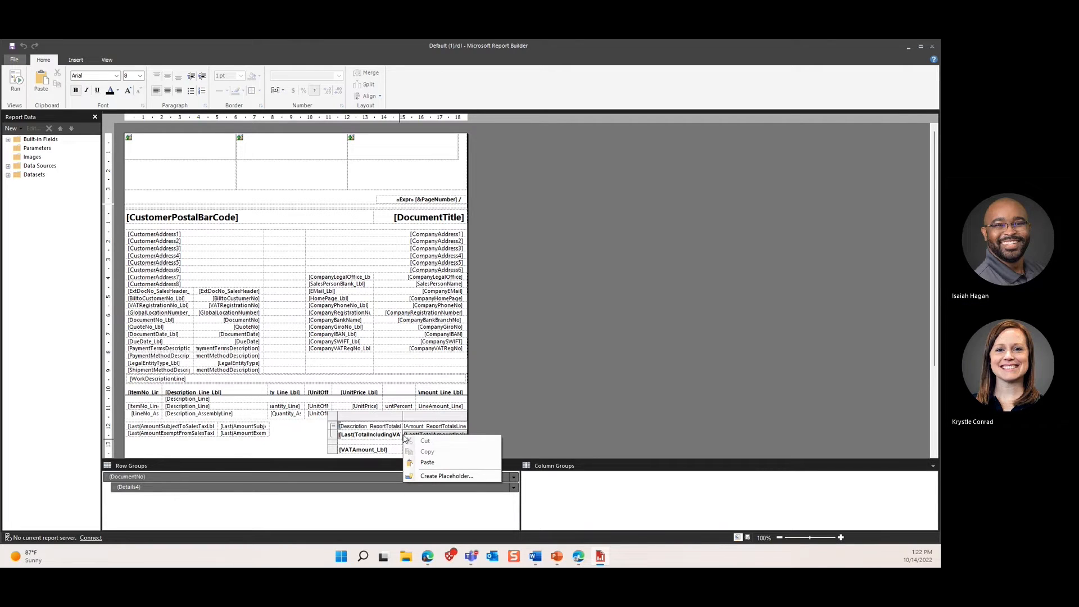
{"action": "left_click", "coordinate": [404, 433]}
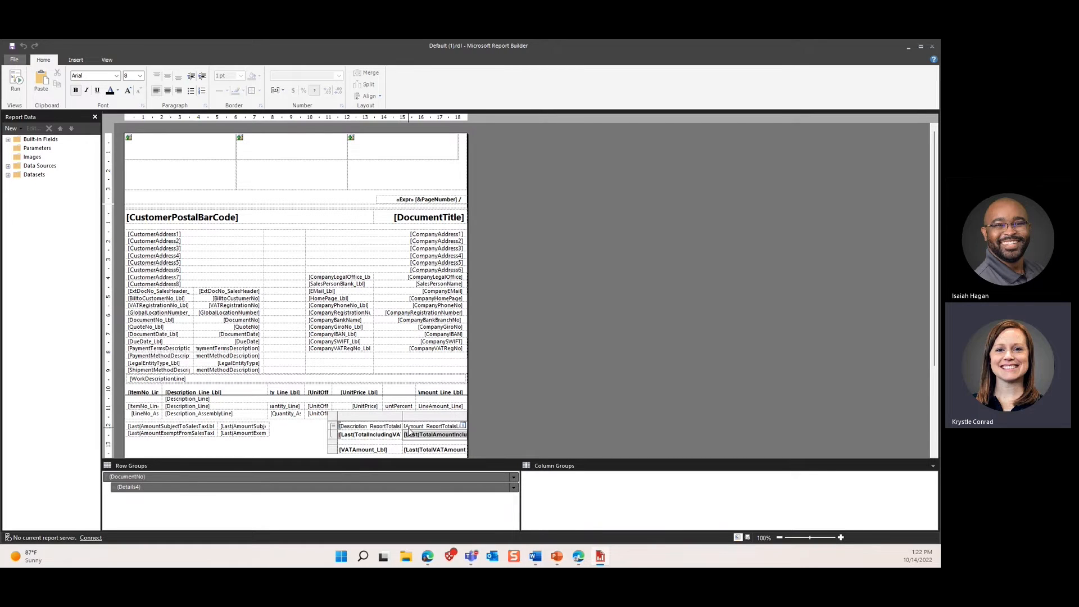
{"action": "left_click", "coordinate": [408, 428]}
{"action": "left_click", "coordinate": [407, 434]}
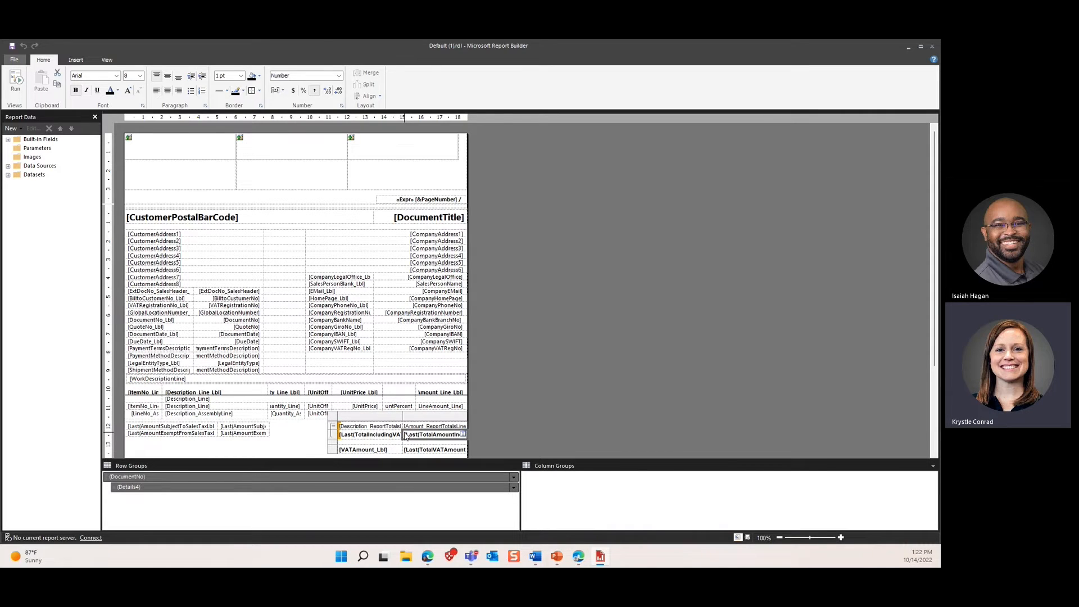
{"action": "right_click", "coordinate": [405, 437]}
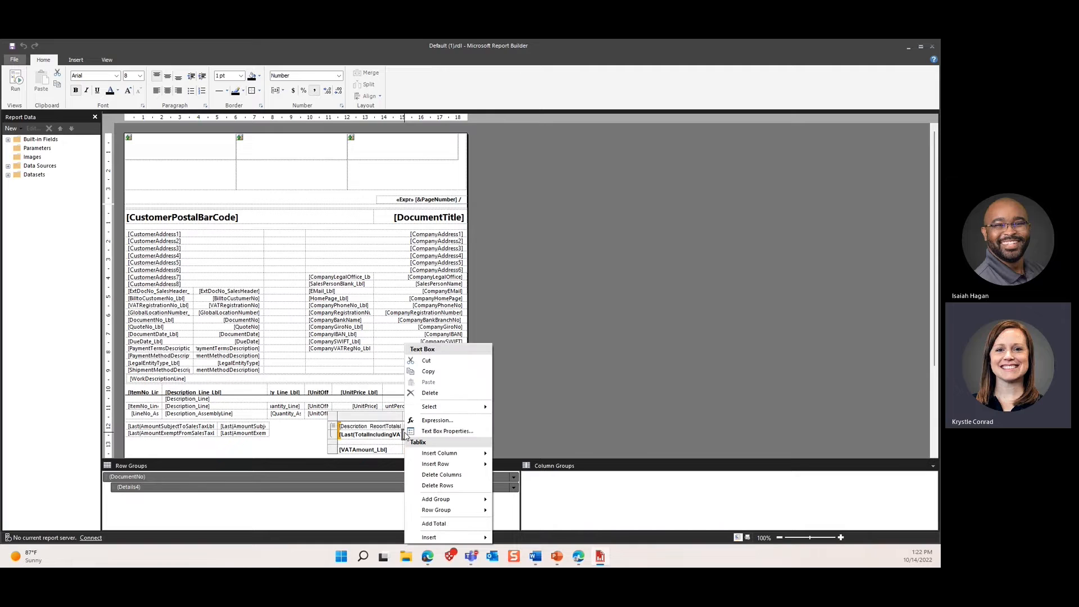
Step: Give the Last(TotalAmountIncludingVAT) total cell a Yellow fill colour in Text Box Properties
{"action": "left_click", "coordinate": [433, 432]}
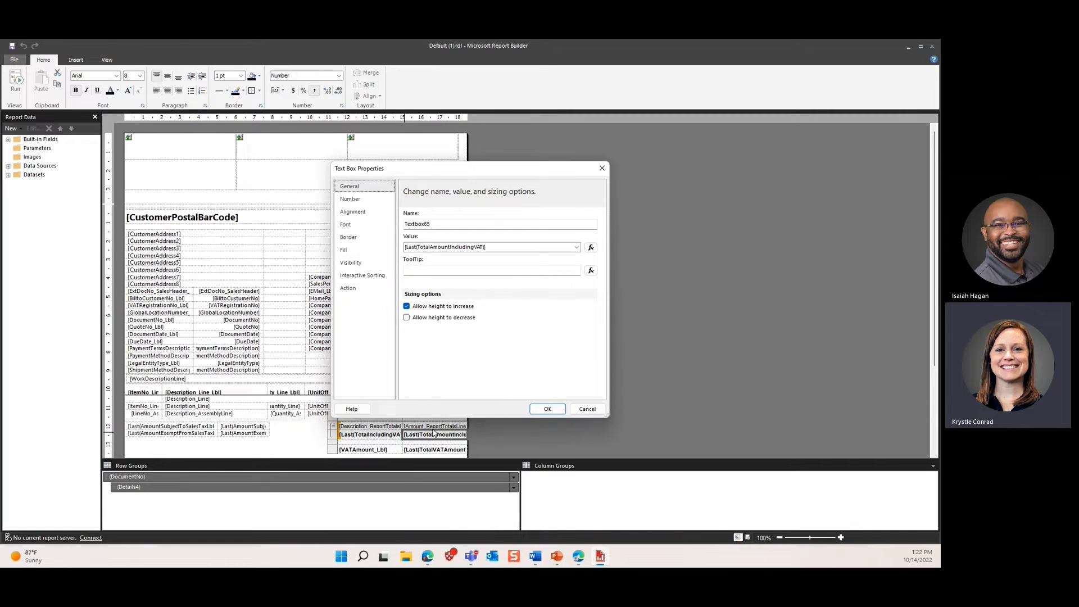
{"action": "left_click", "coordinate": [367, 251]}
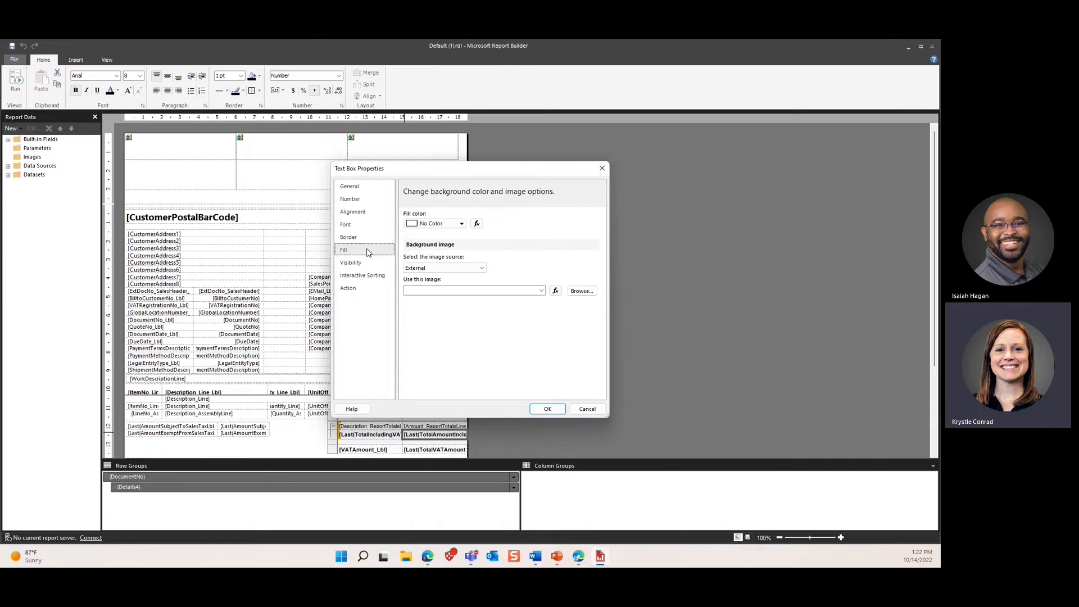
{"action": "left_click", "coordinate": [458, 224]}
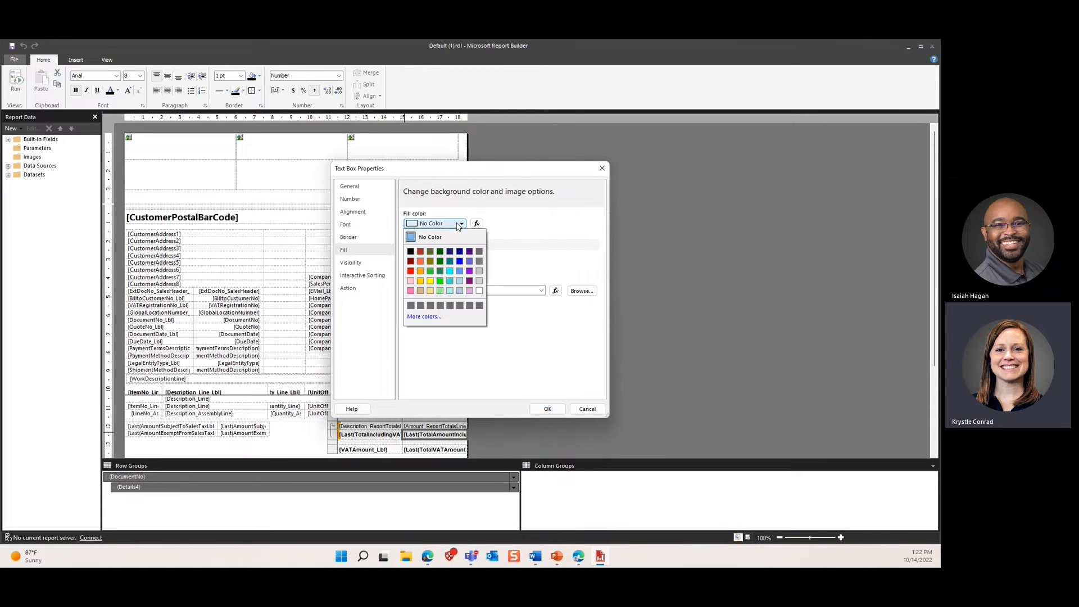
{"action": "left_click", "coordinate": [431, 282]}
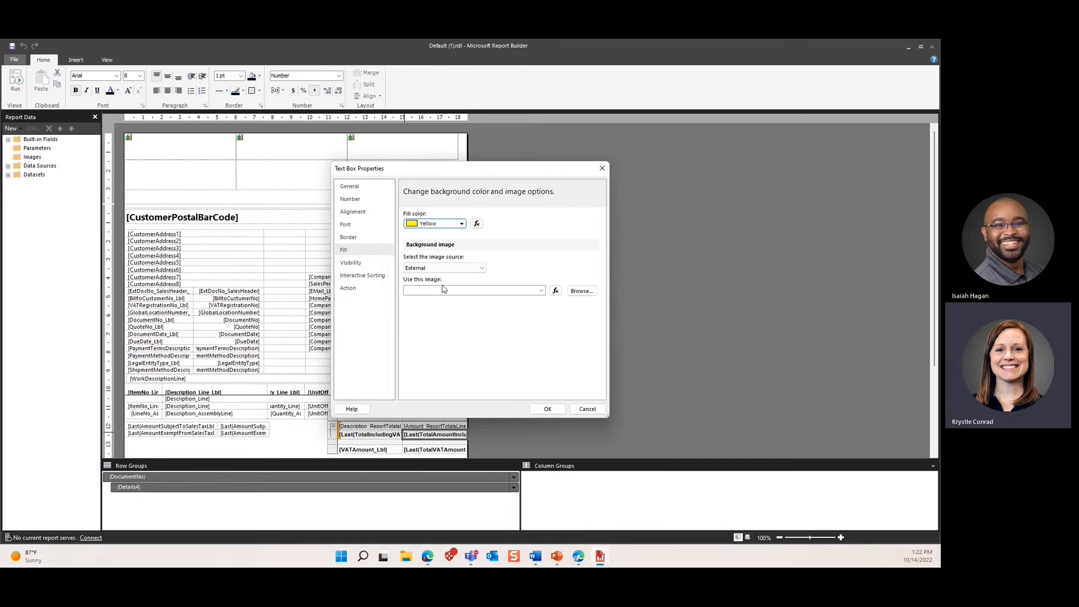
{"action": "left_click", "coordinate": [552, 414]}
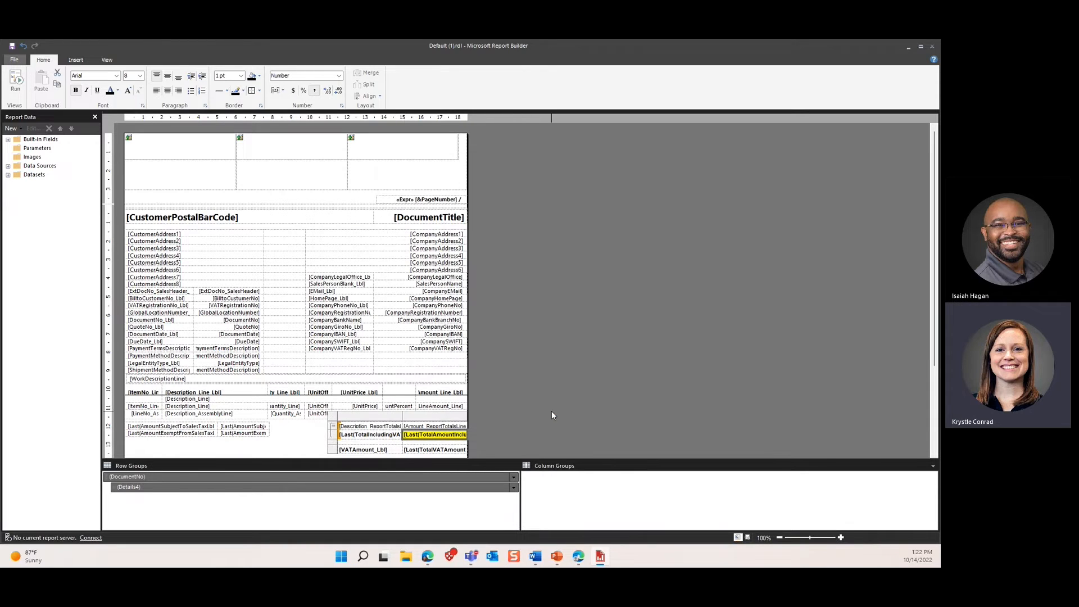
{"action": "right_click", "coordinate": [412, 435]}
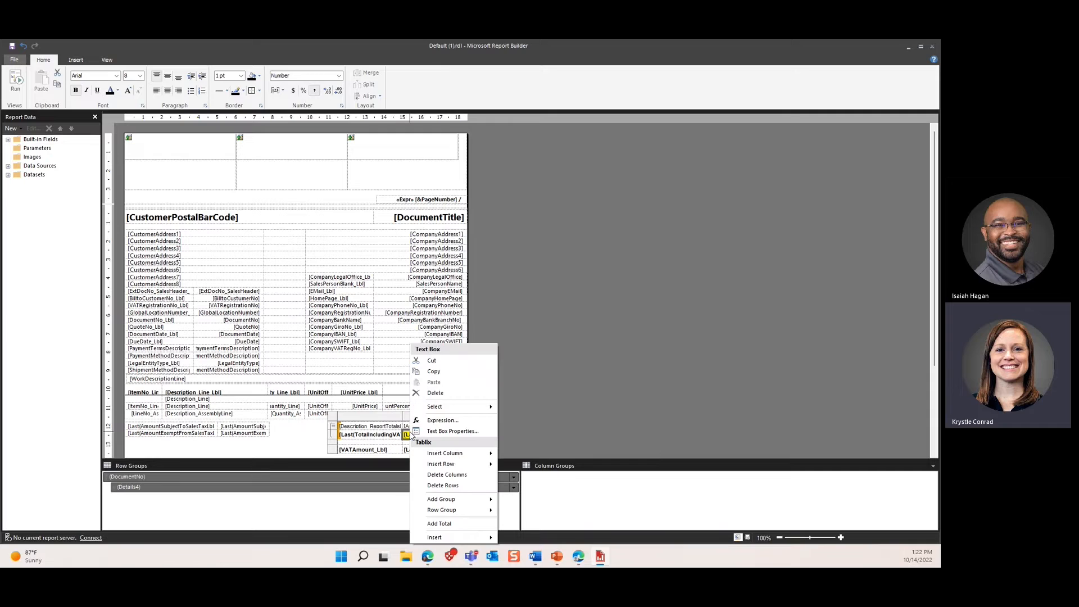
{"action": "left_click", "coordinate": [447, 432]}
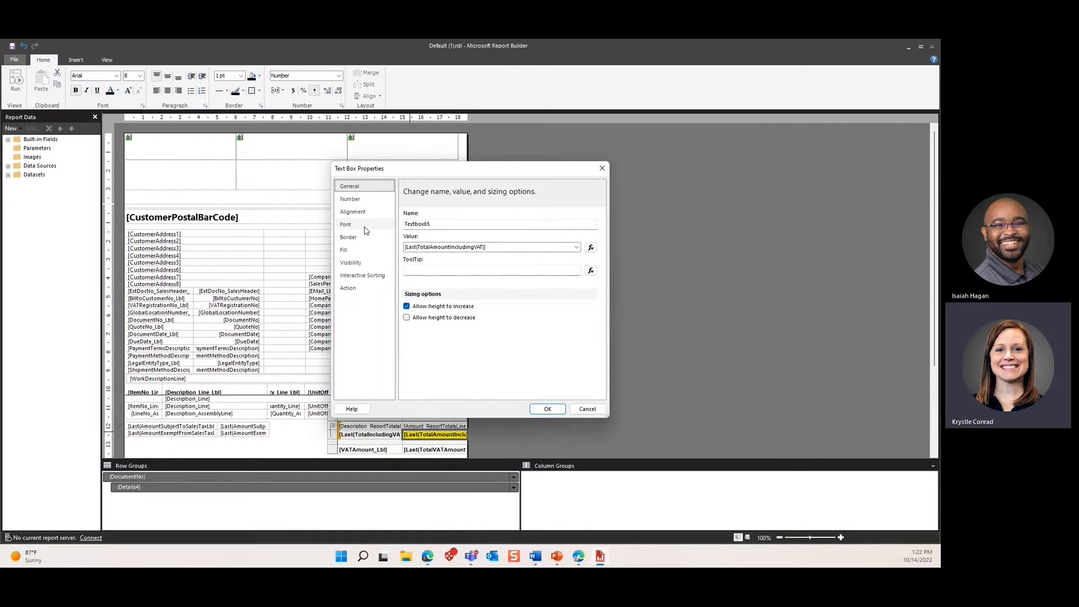
{"action": "left_click", "coordinate": [344, 249]}
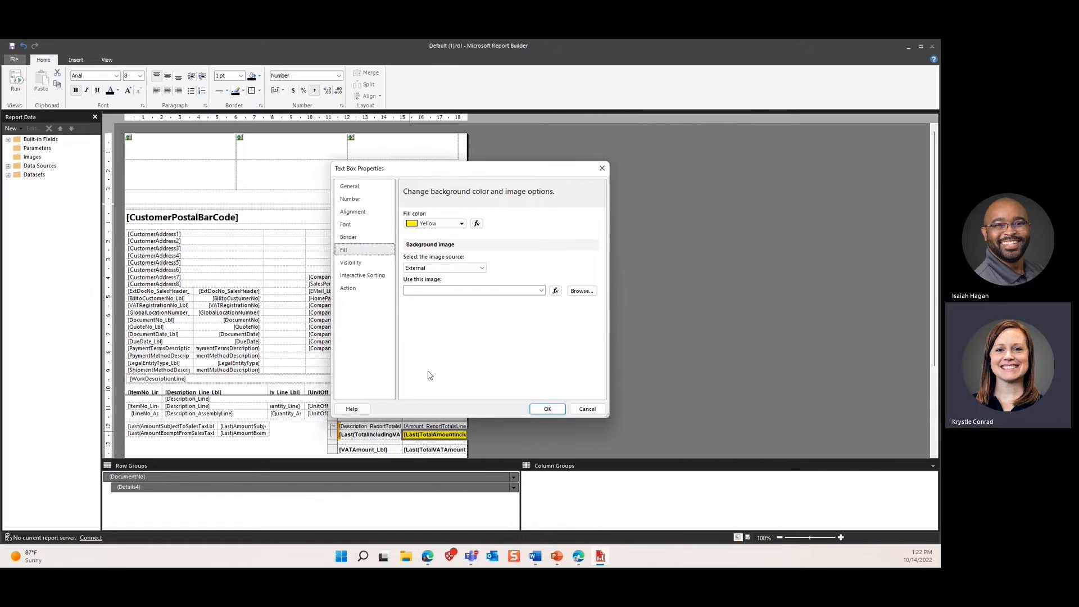
{"action": "left_click", "coordinate": [352, 264]}
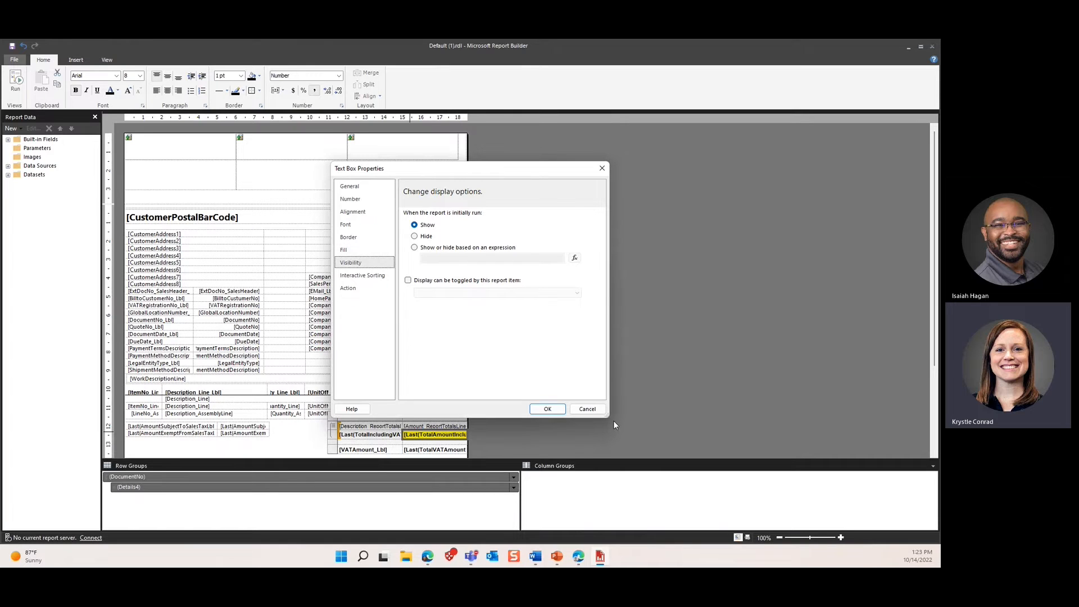
{"action": "left_click", "coordinate": [554, 413]}
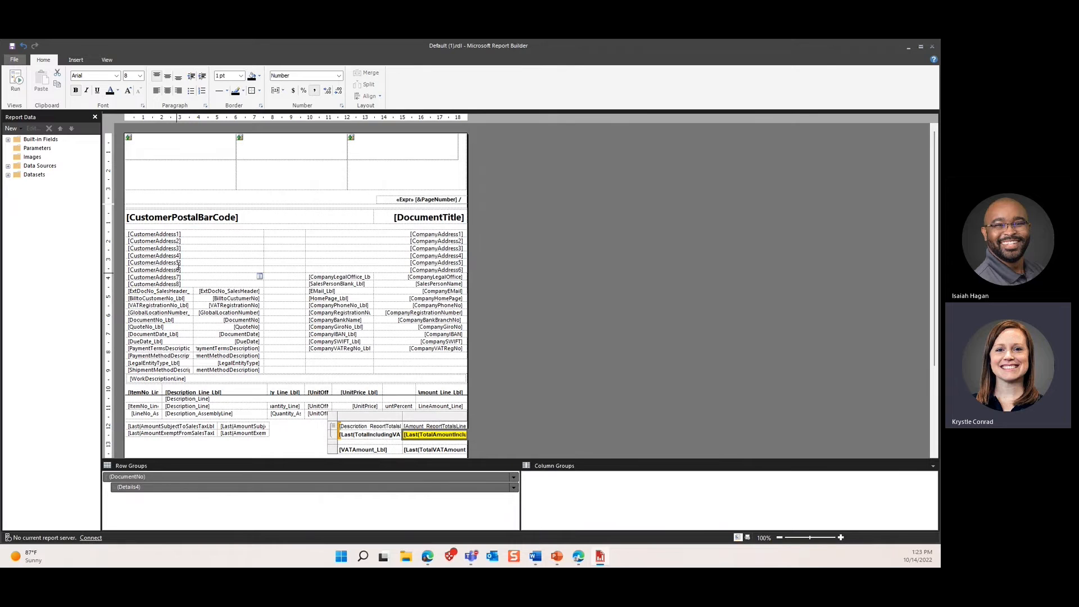
Step: Format the [CustomerAddress1] text box as bold, font size 11
{"action": "left_click", "coordinate": [169, 235]}
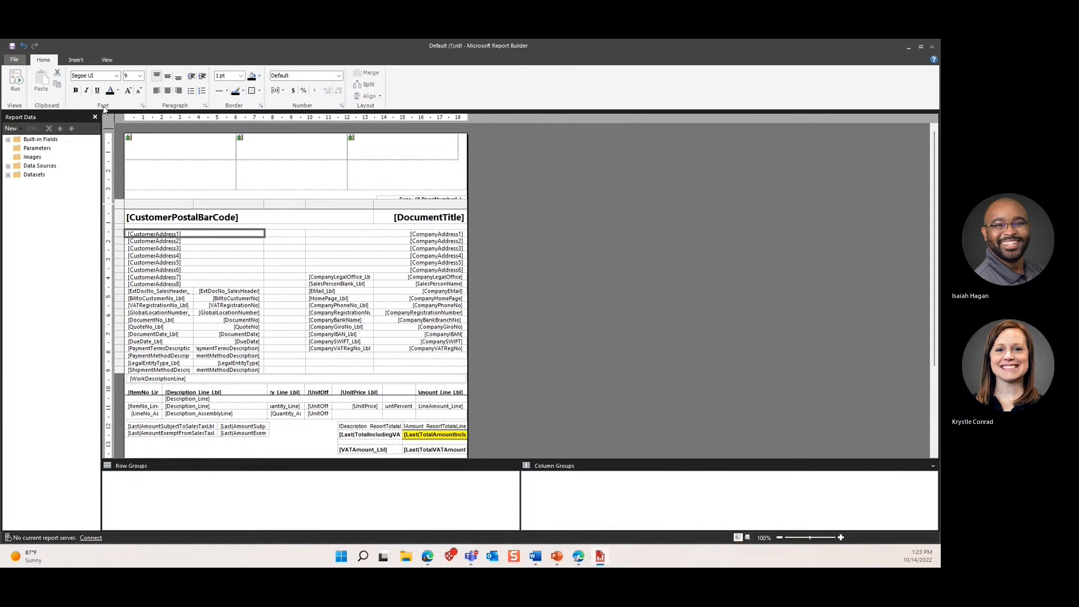
{"action": "left_click", "coordinate": [76, 90]}
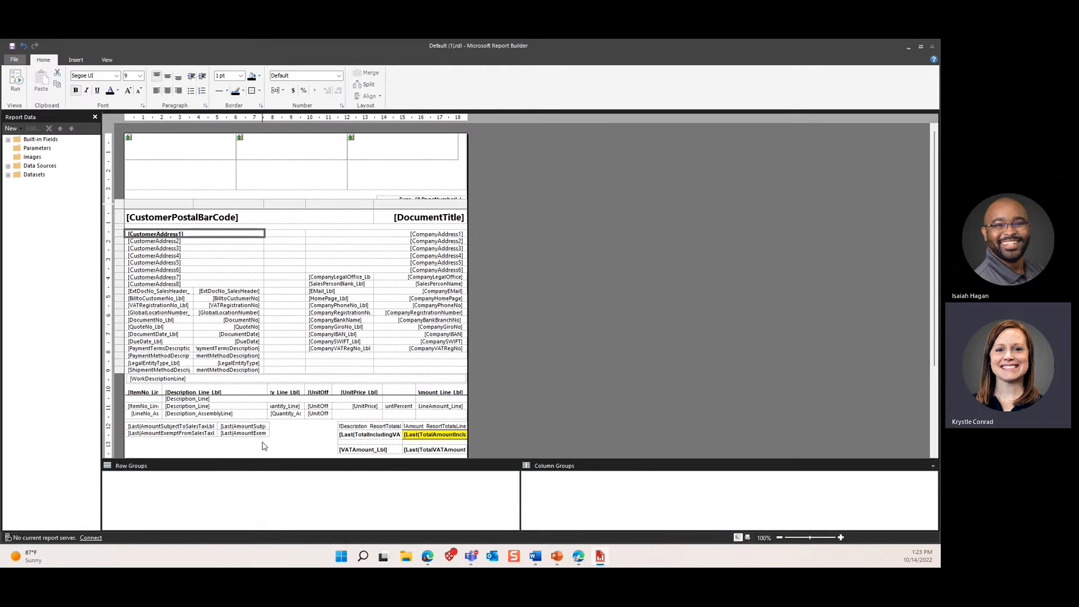
{"action": "left_click", "coordinate": [140, 76]}
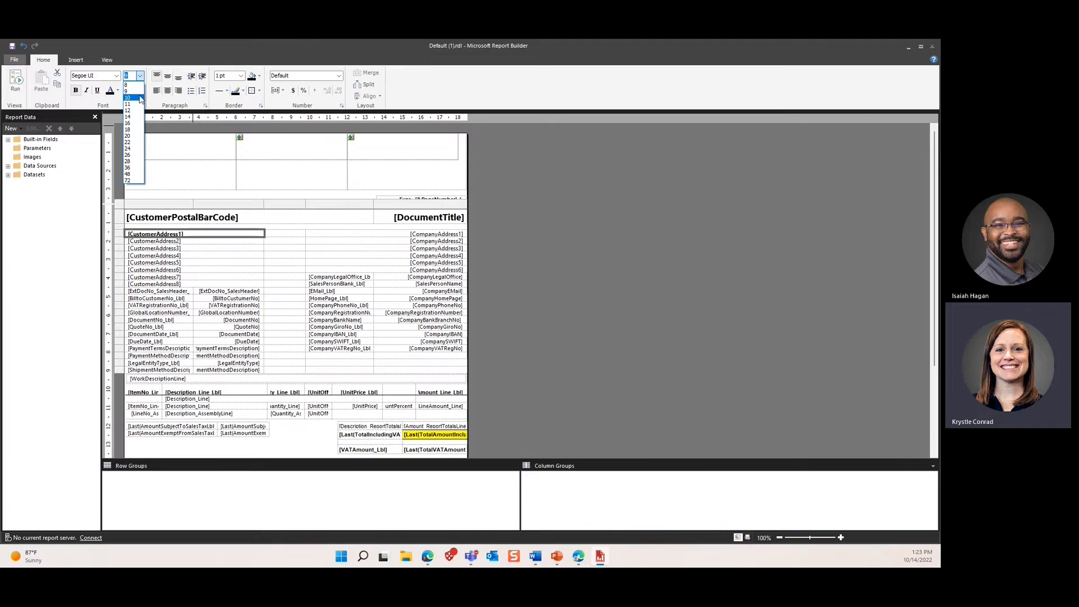
{"action": "left_click", "coordinate": [140, 104]}
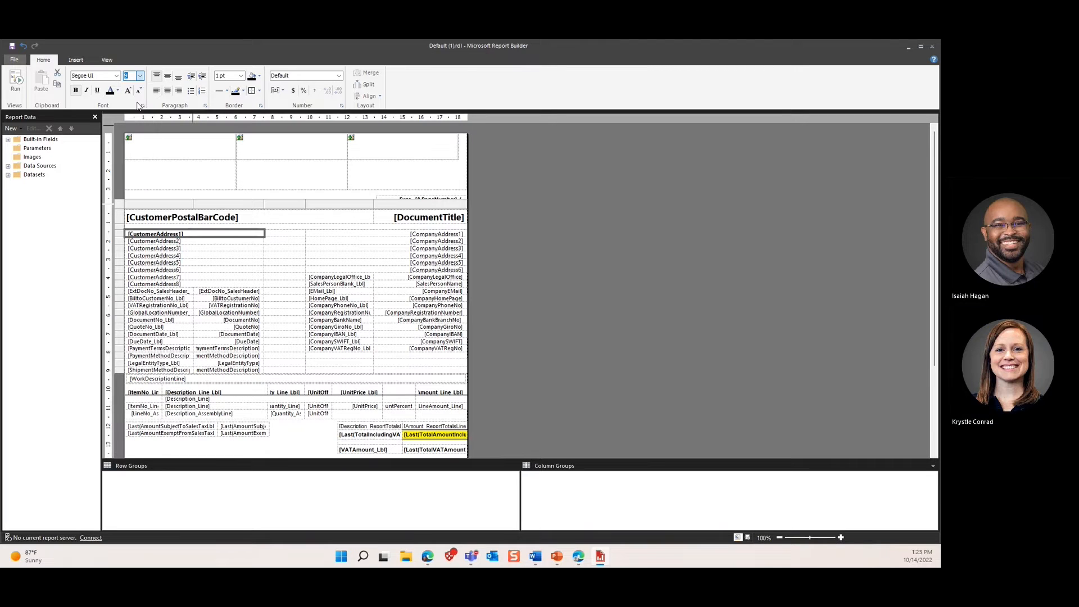
{"action": "left_click", "coordinate": [308, 446]}
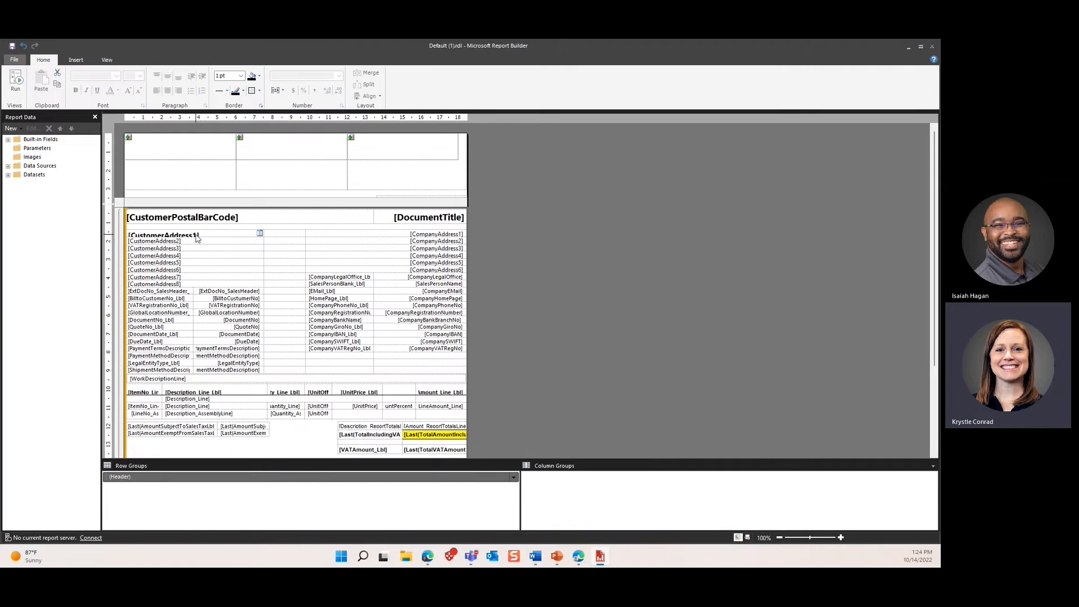
Step: Select the CustomerAddress1 row and drag its border down to increase its height
{"action": "left_click", "coordinate": [134, 238]}
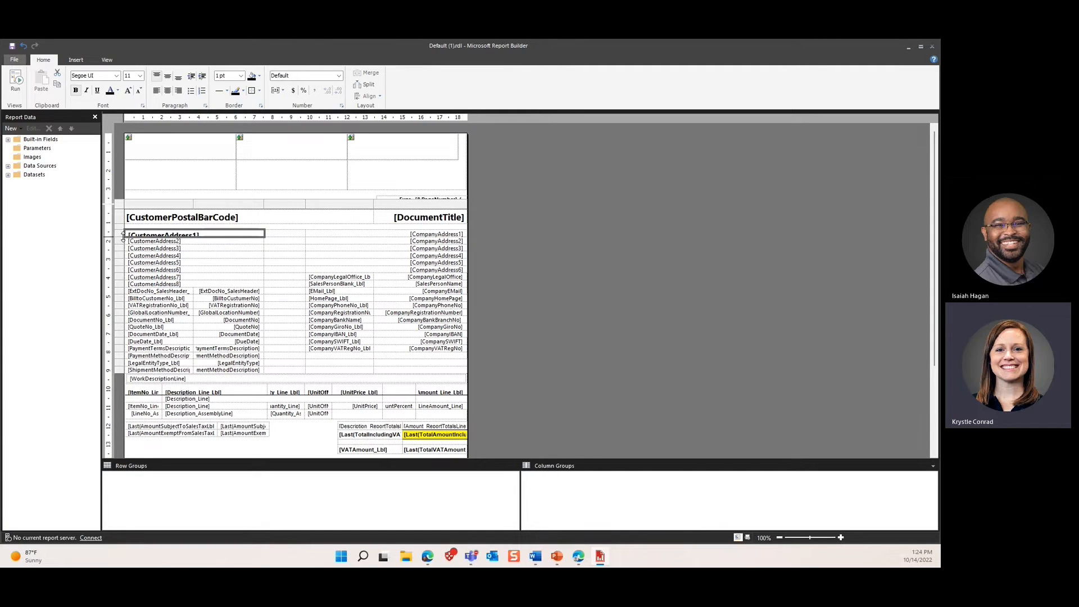
{"action": "left_click", "coordinate": [122, 238]}
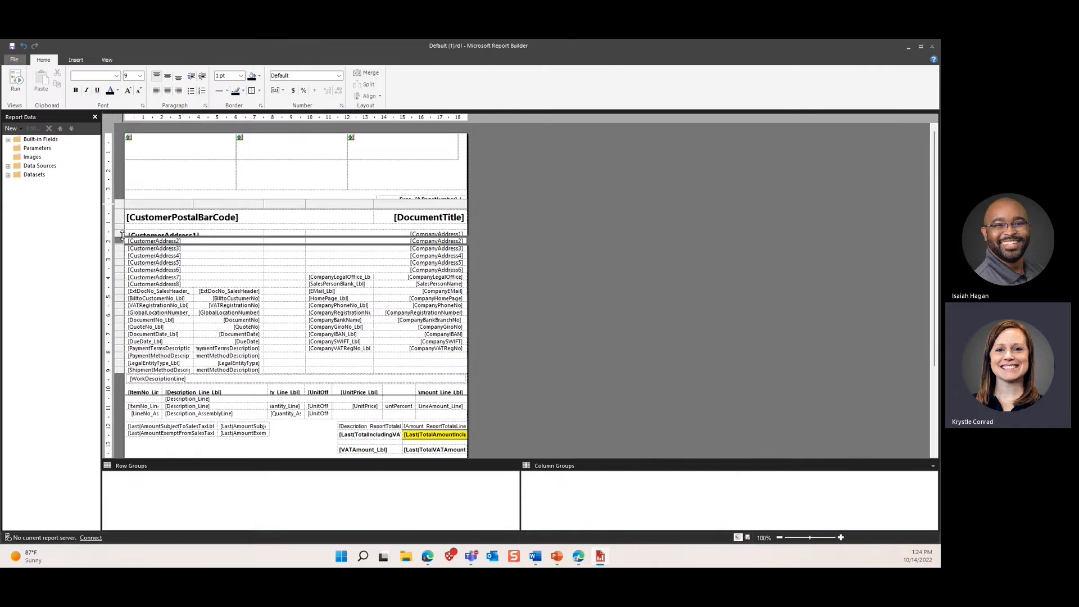
{"action": "left_click_drag", "start_coordinate": [122, 235], "coordinate": [122, 238]}
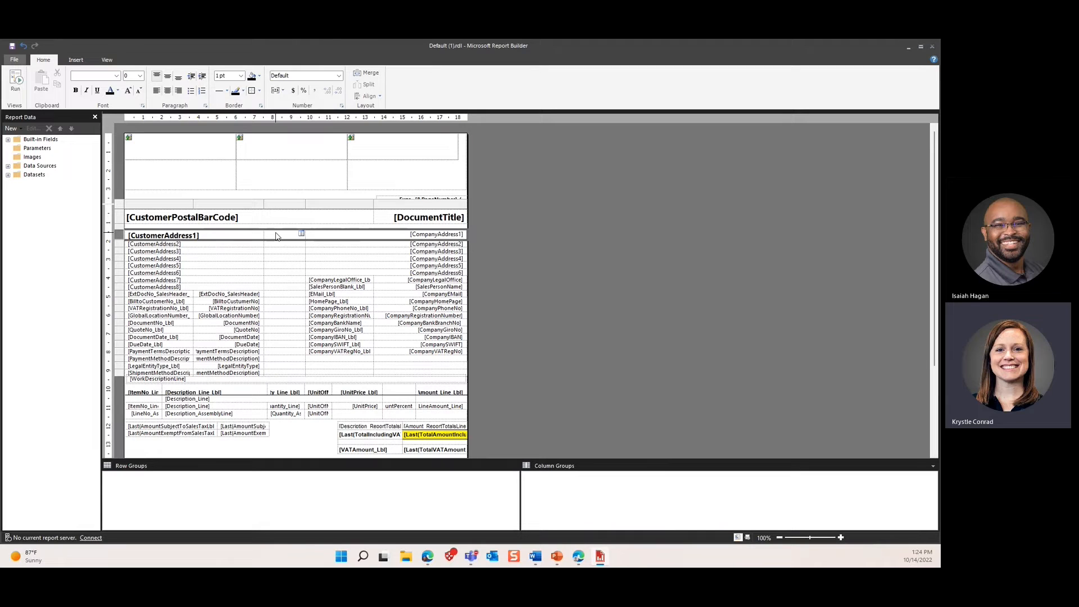
{"action": "left_click", "coordinate": [279, 239]}
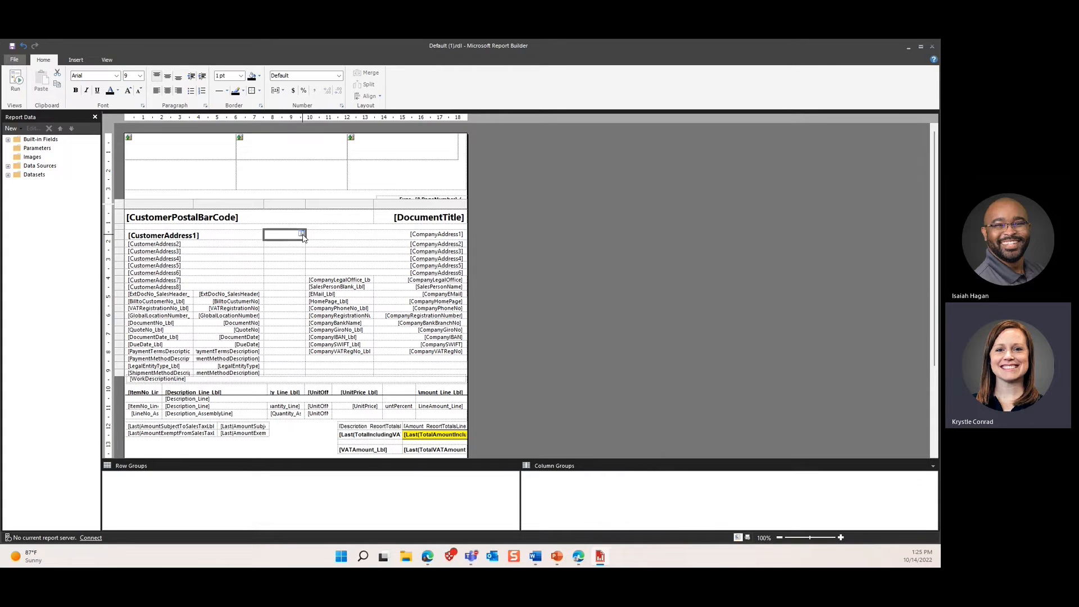
Step: Fill an empty address-block cell with a customer address field from the field list
{"action": "left_click", "coordinate": [302, 234]}
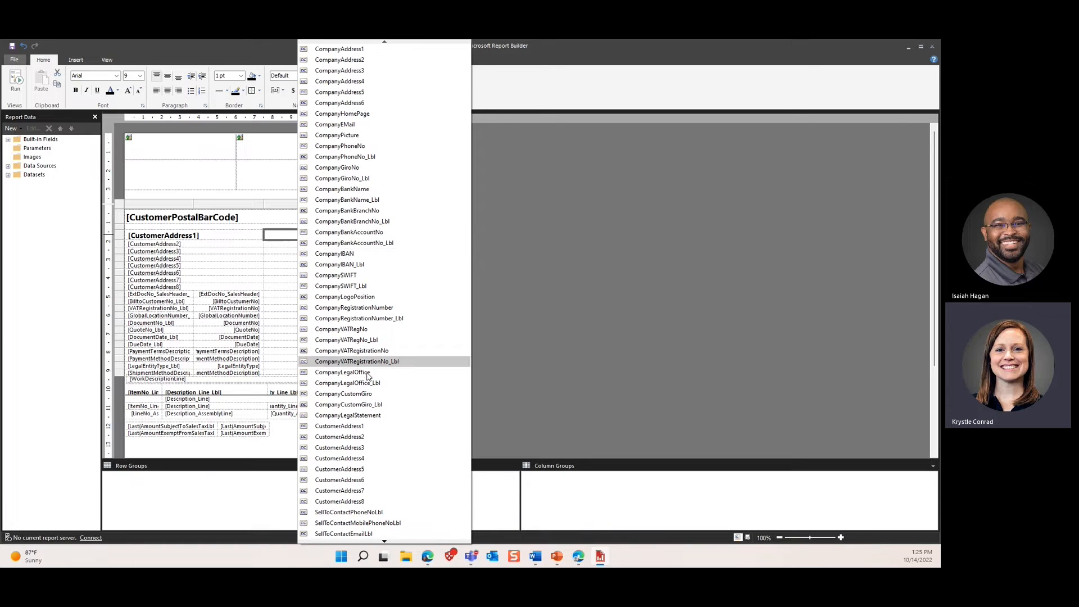
{"action": "left_click", "coordinate": [386, 542]}
{"action": "left_click", "coordinate": [387, 542]}
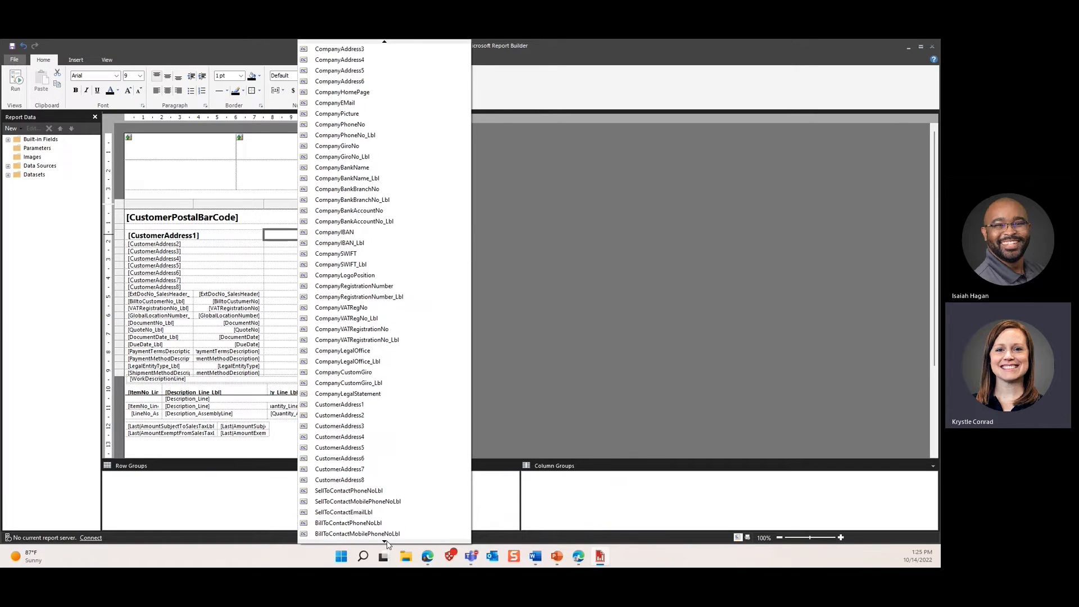
{"action": "left_click", "coordinate": [386, 542]}
{"action": "left_click", "coordinate": [387, 542]}
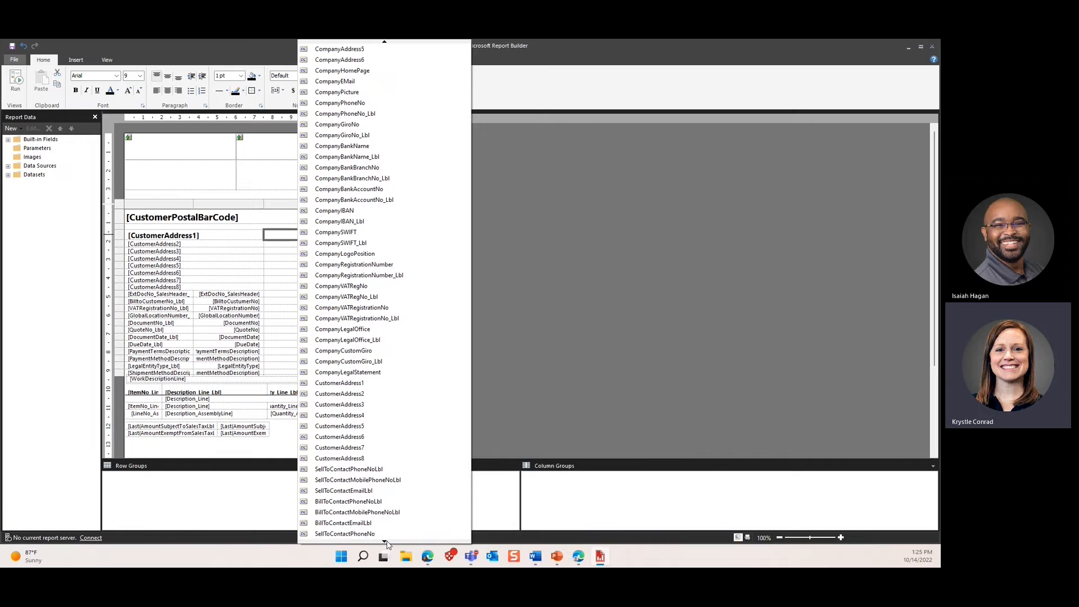
{"action": "left_click", "coordinate": [363, 383]}
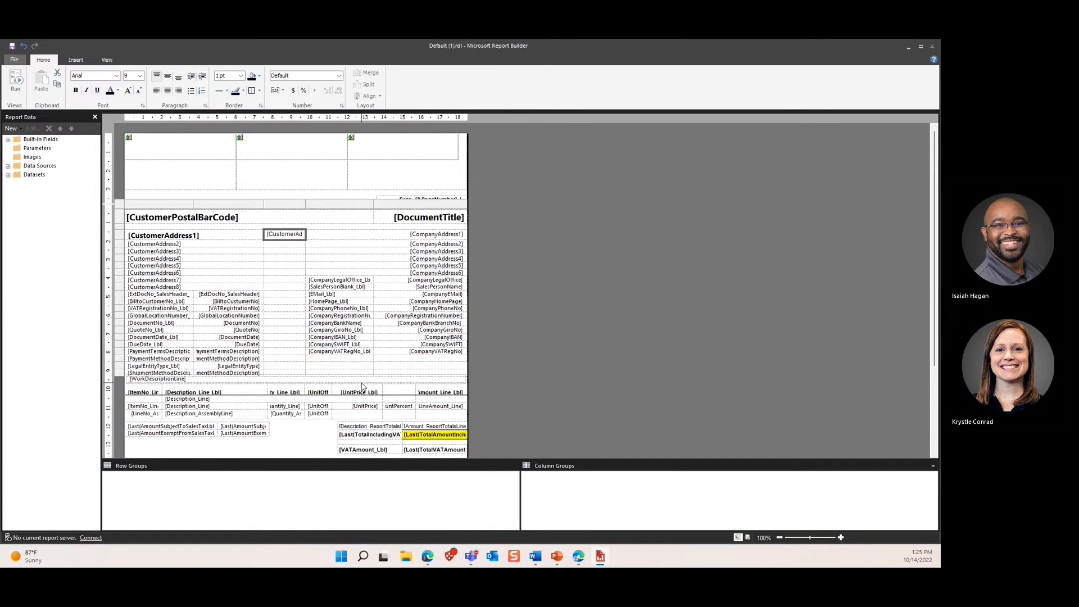
Step: Check the empty GlobalLocationNumber and DocumentNo cells, then bring up the insertable report items
{"action": "left_click", "coordinate": [284, 316]}
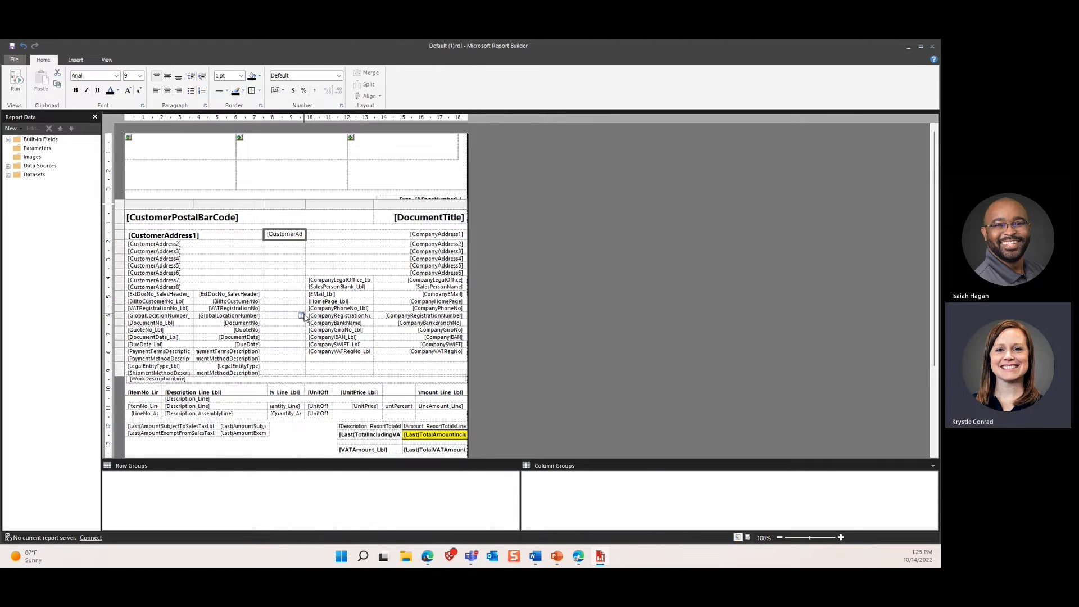
{"action": "left_click", "coordinate": [302, 315]}
{"action": "left_click", "coordinate": [291, 327]}
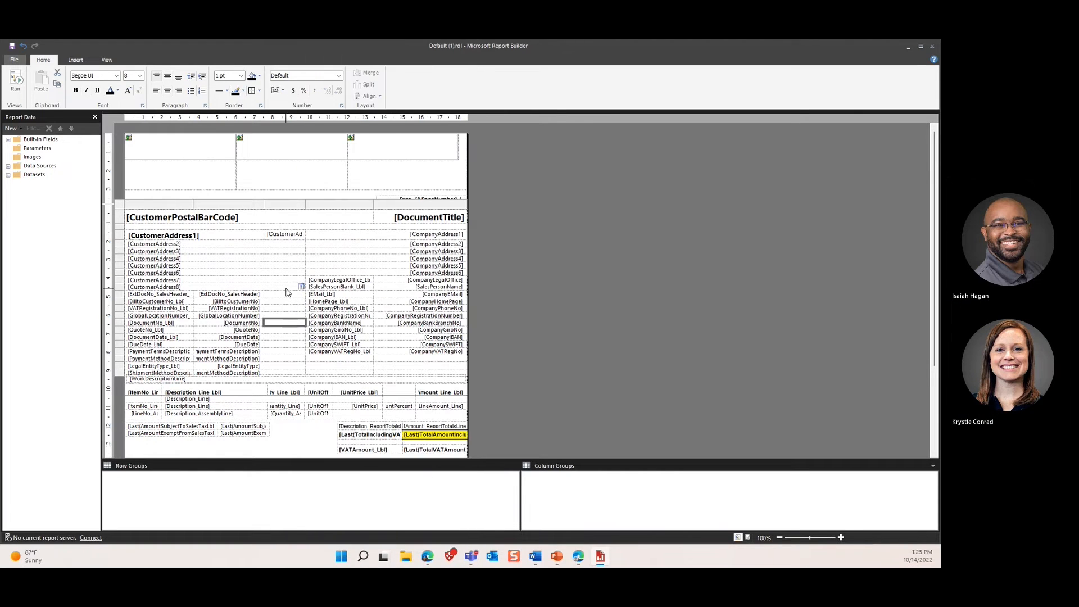
{"action": "left_click", "coordinate": [295, 324]}
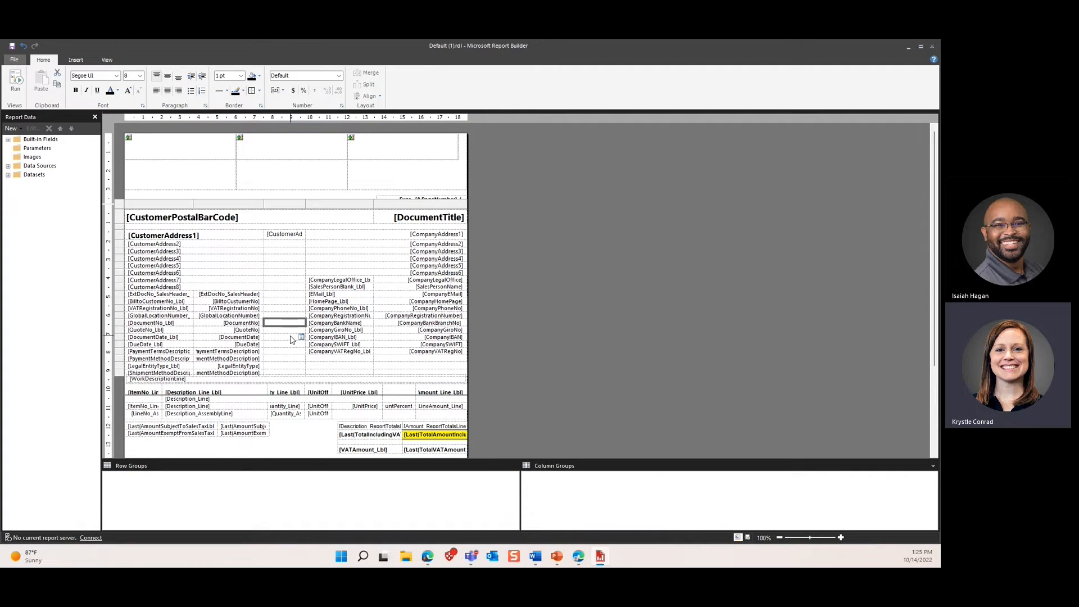
{"action": "left_click", "coordinate": [297, 260]}
{"action": "left_click", "coordinate": [74, 60]}
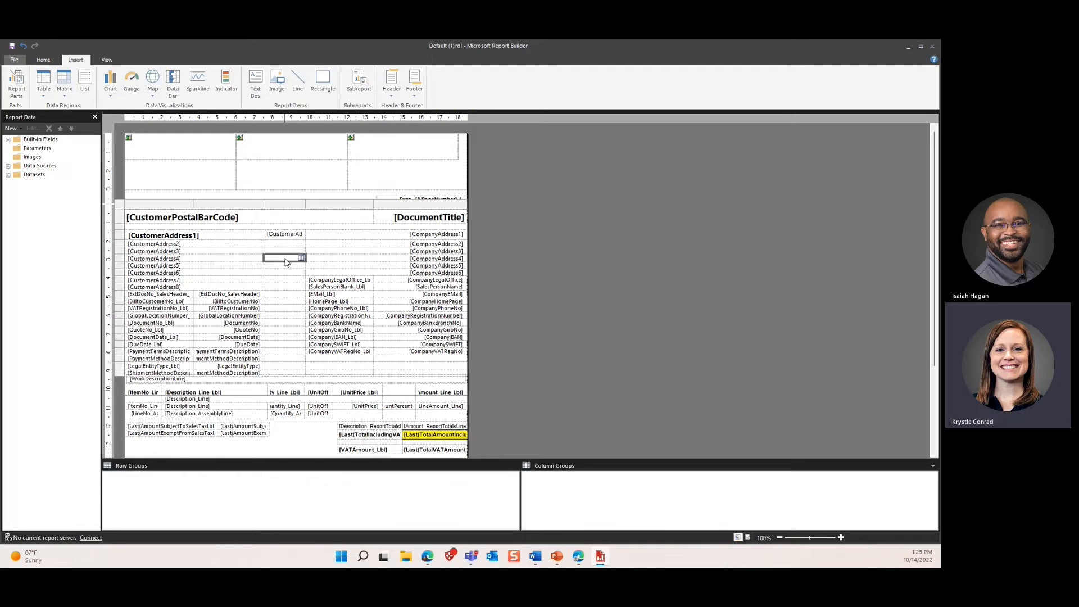
Step: Place a new empty text box in the report body, in the list region
{"action": "right_click", "coordinate": [269, 198]}
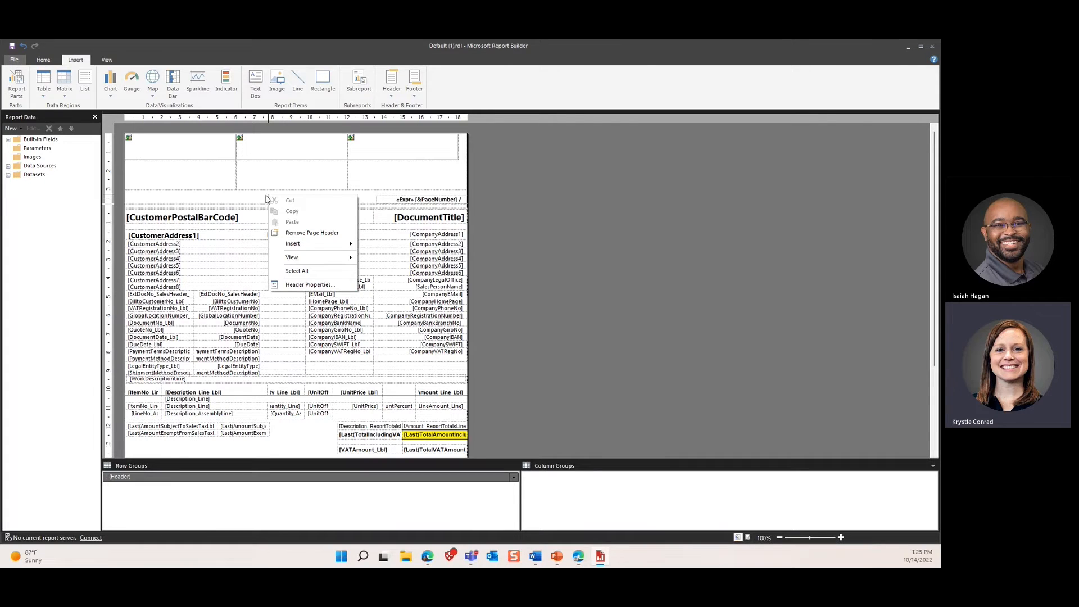
{"action": "left_click", "coordinate": [261, 199]}
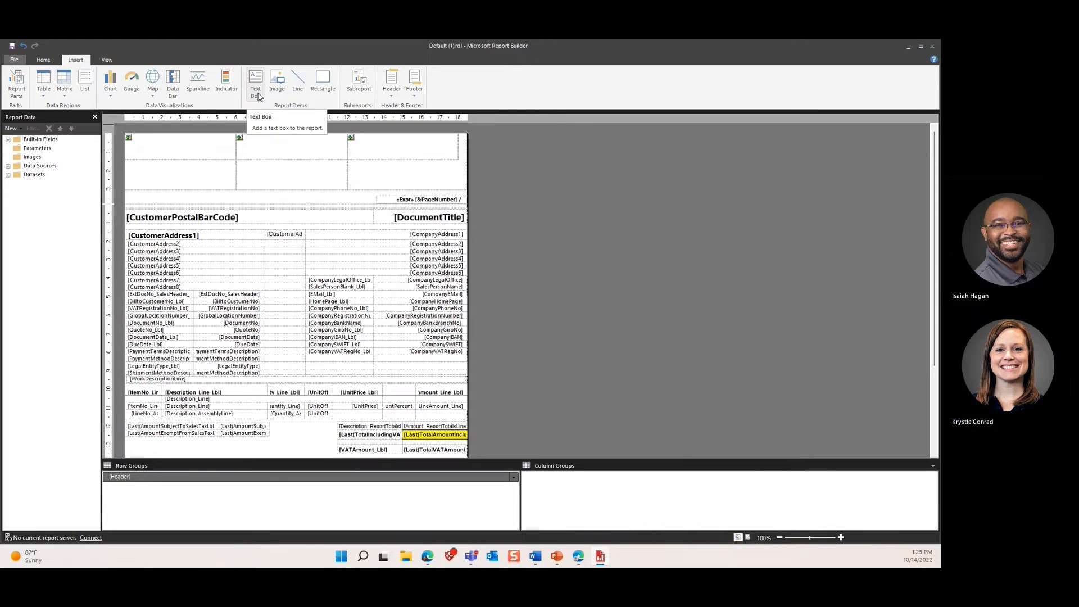
{"action": "left_click", "coordinate": [286, 439]}
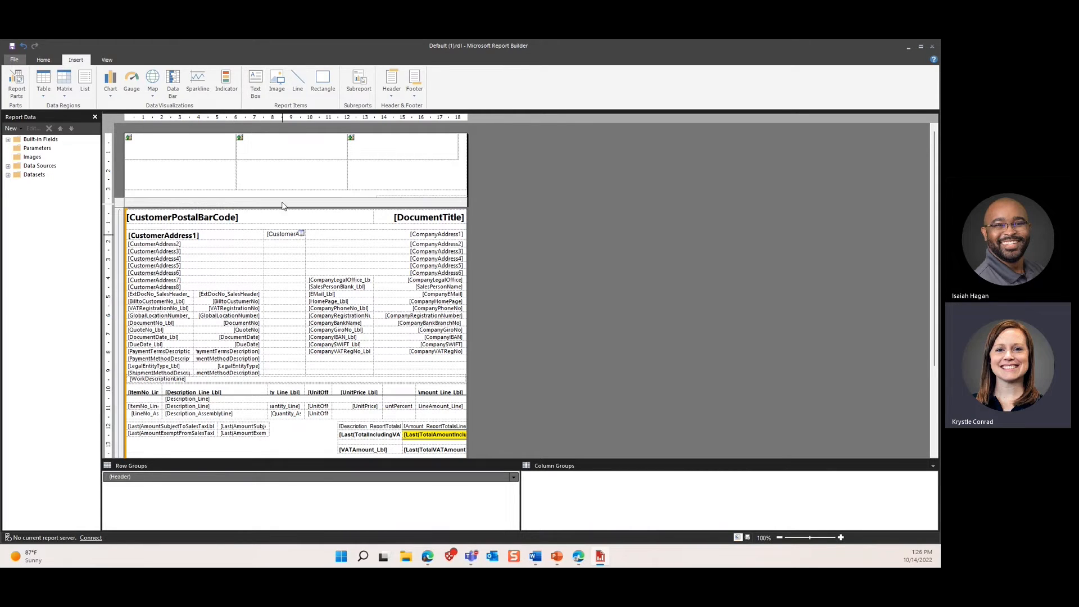
{"action": "left_click", "coordinate": [260, 91]}
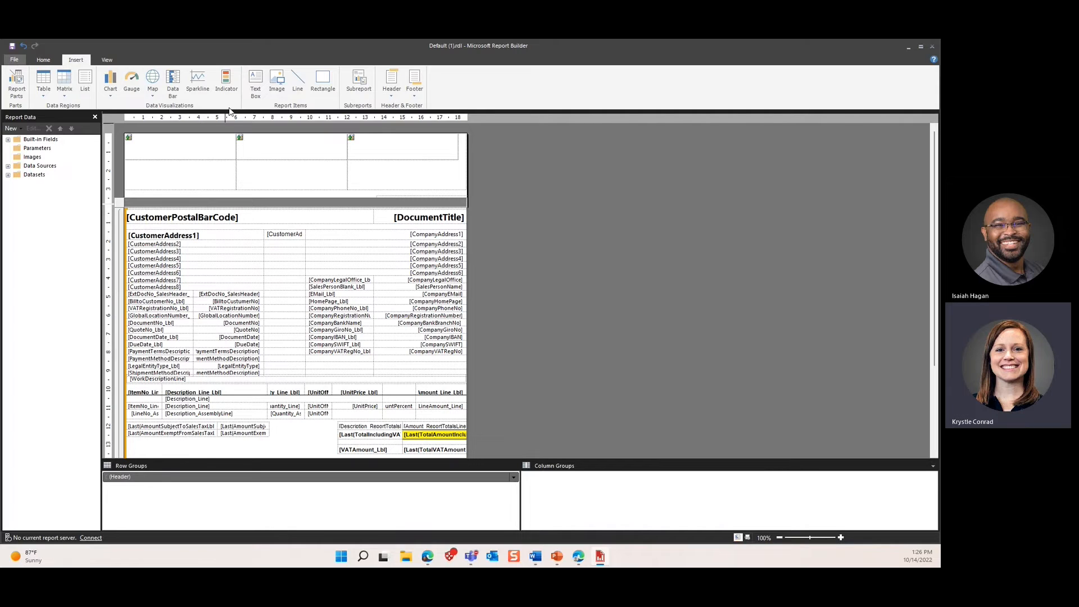
{"action": "left_click", "coordinate": [255, 92]}
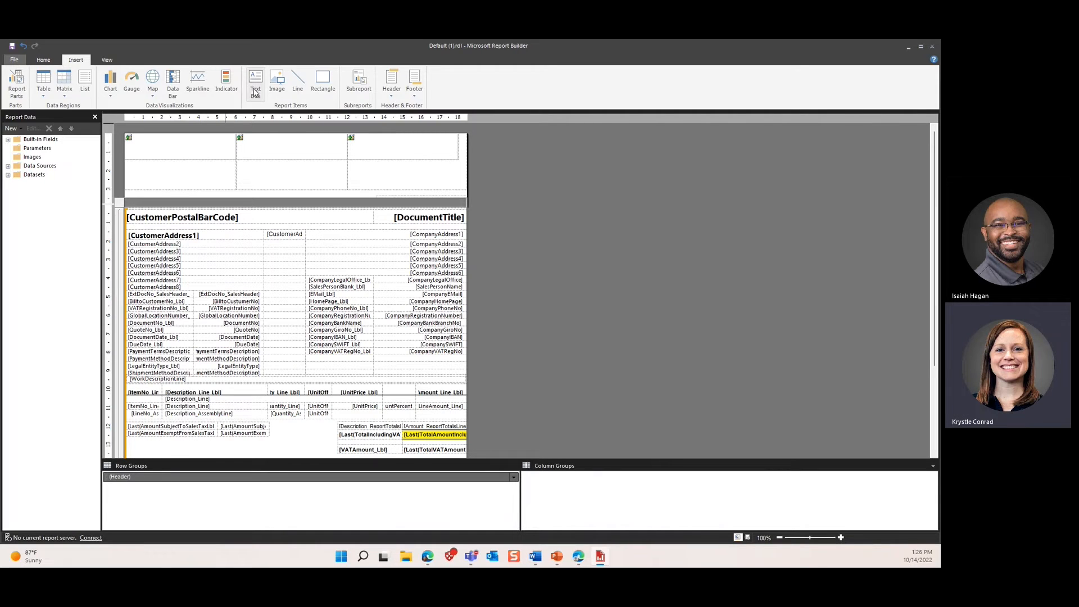
{"action": "left_click", "coordinate": [190, 209]}
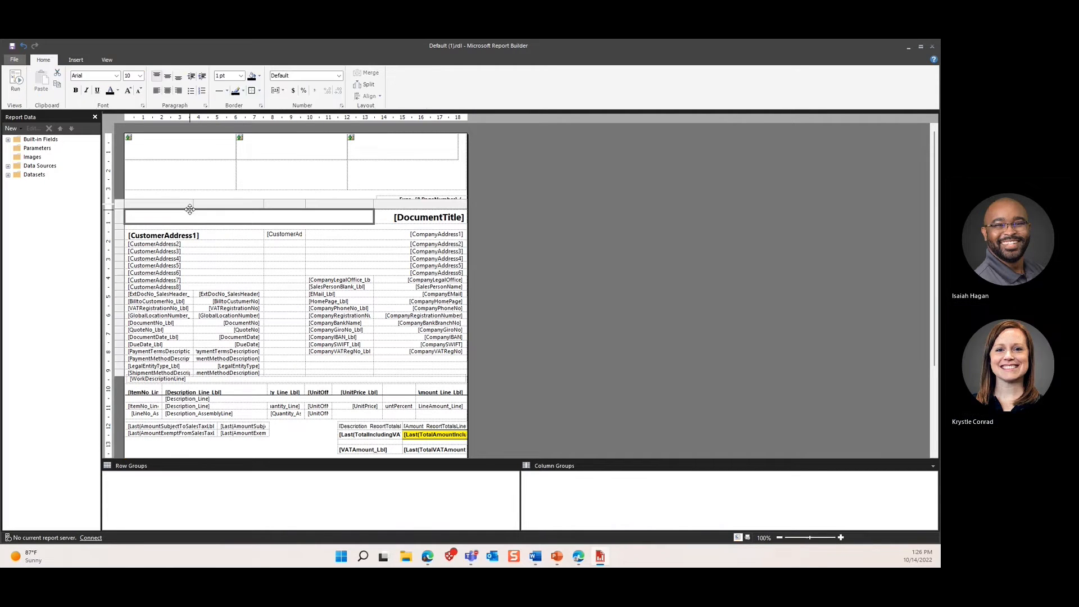
Step: Start adding another text box for the page header
{"action": "left_click", "coordinate": [219, 196]}
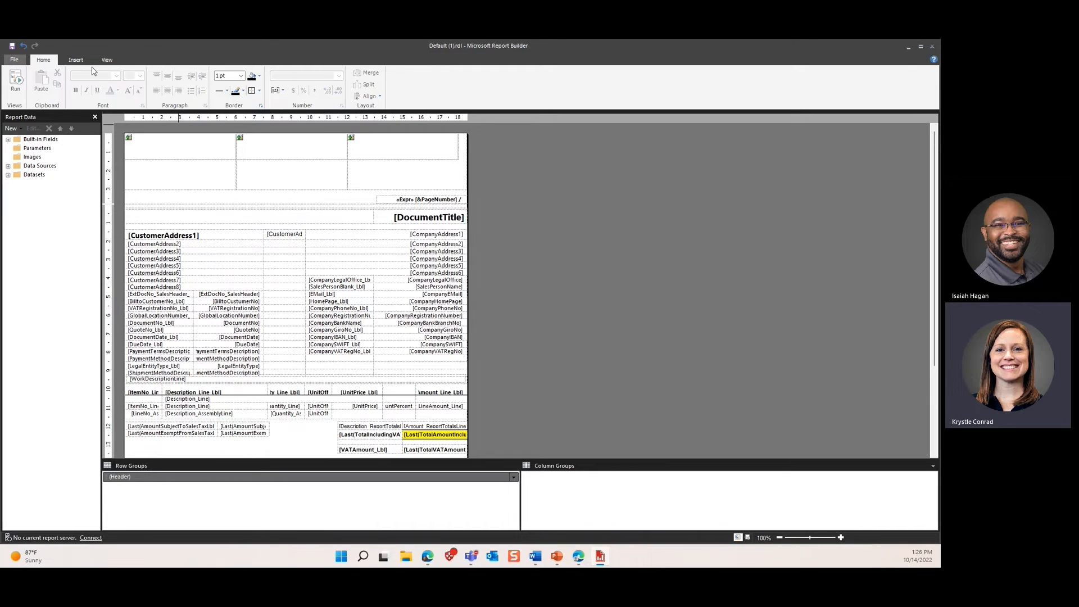
{"action": "left_click", "coordinate": [76, 60]}
{"action": "left_click", "coordinate": [255, 84]}
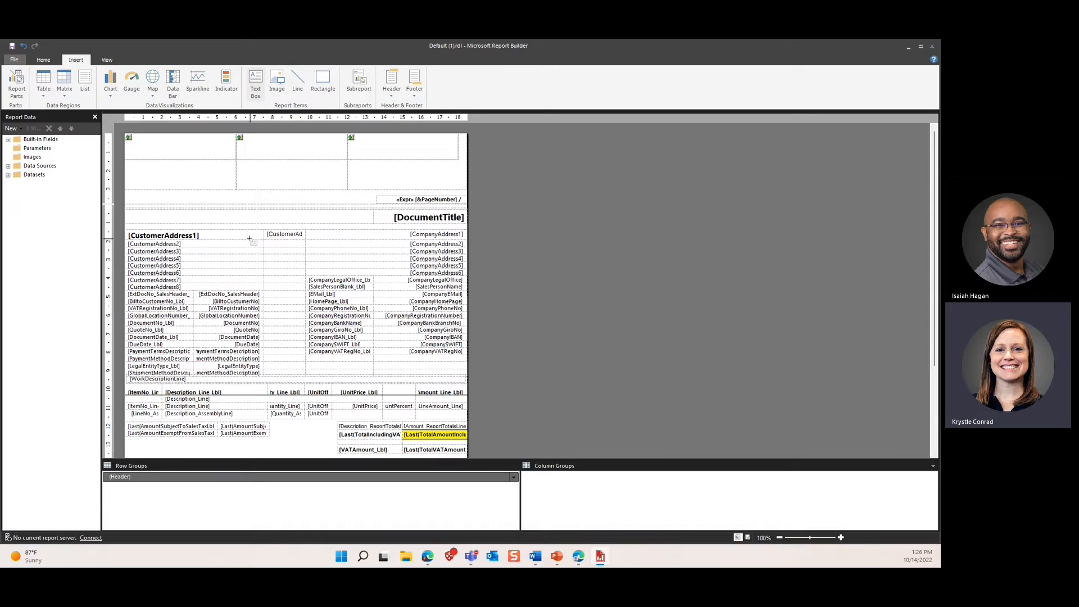
Step: Place an empty text box in the page header
{"action": "left_click", "coordinate": [277, 207]}
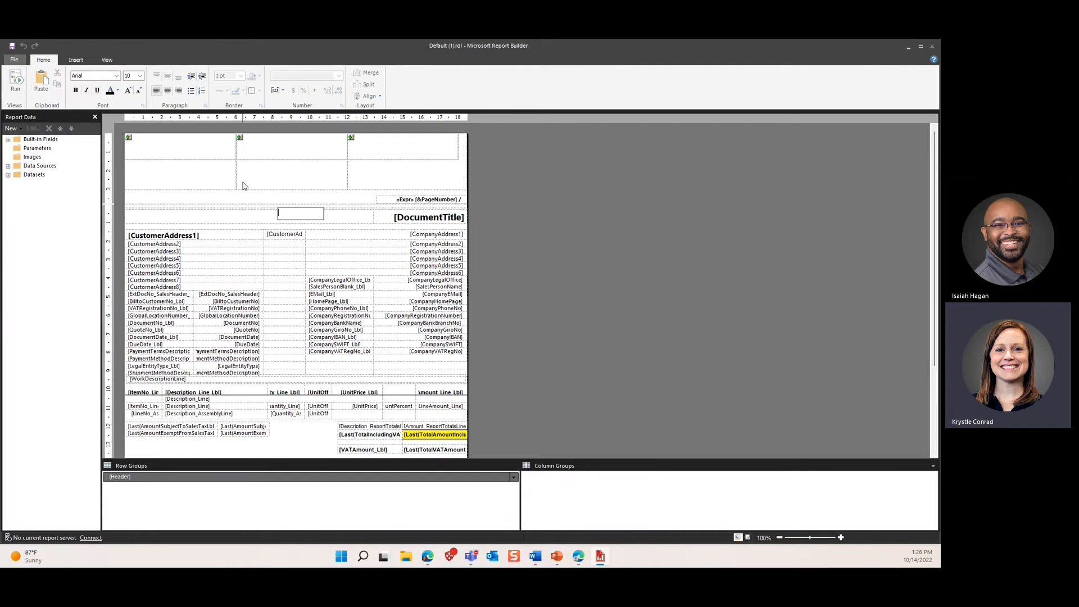
{"action": "left_click", "coordinate": [457, 49]}
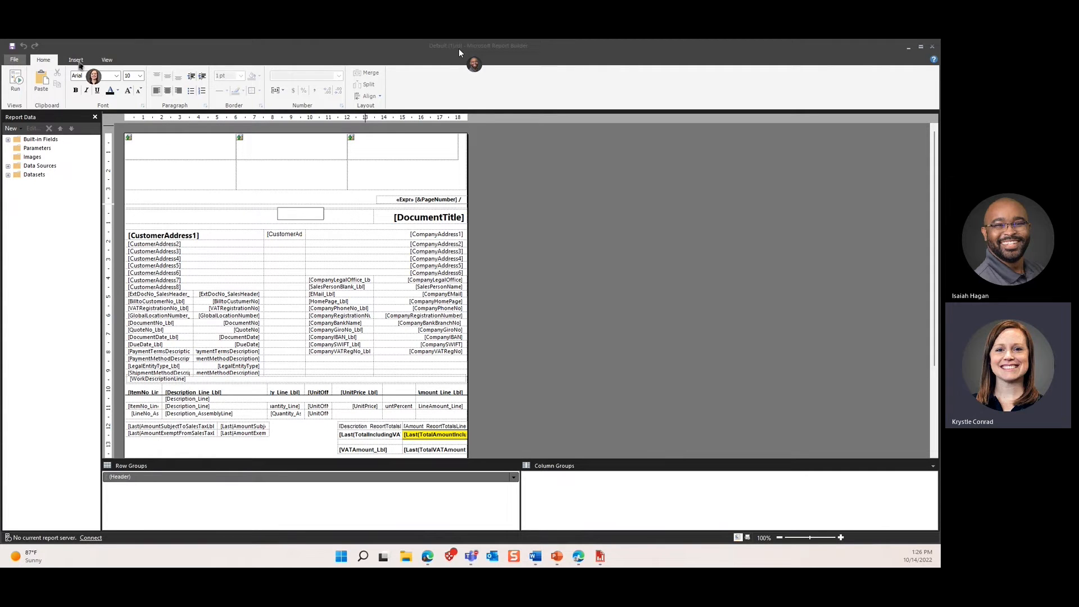
{"action": "left_click", "coordinate": [79, 62]}
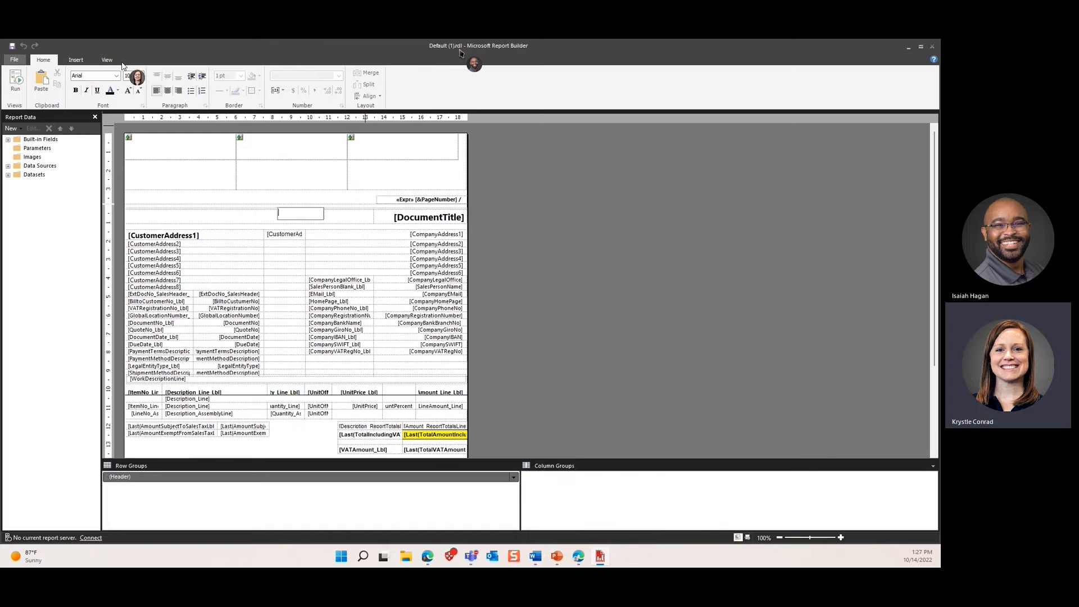
{"action": "left_click", "coordinate": [77, 60]}
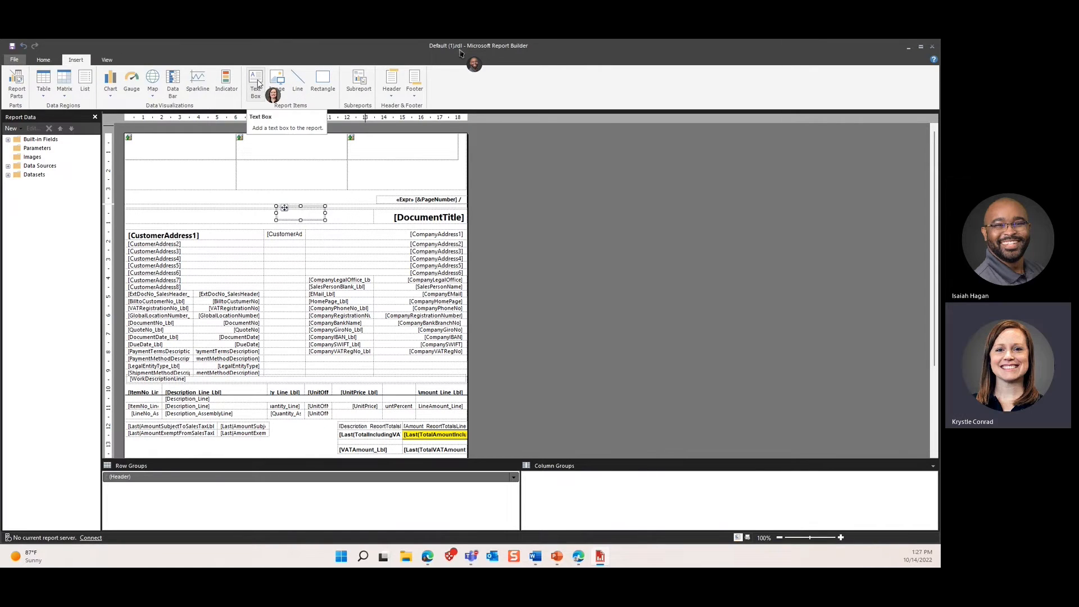
{"action": "left_click", "coordinate": [258, 84]}
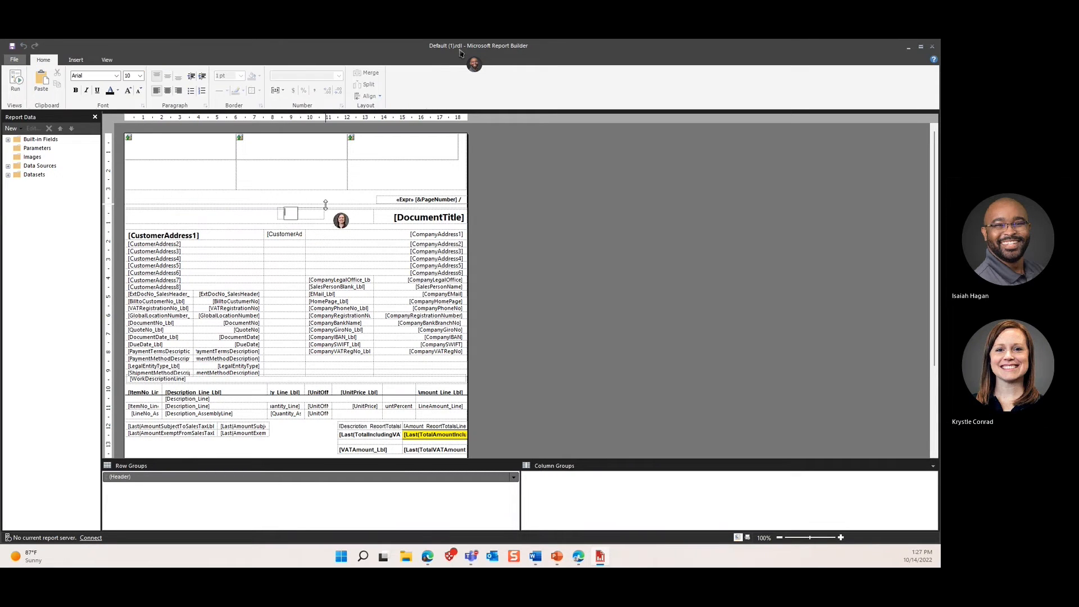
Step: Move the header text box to the header's left side and widen it
{"action": "left_click", "coordinate": [518, 201]}
{"action": "left_click", "coordinate": [297, 215]}
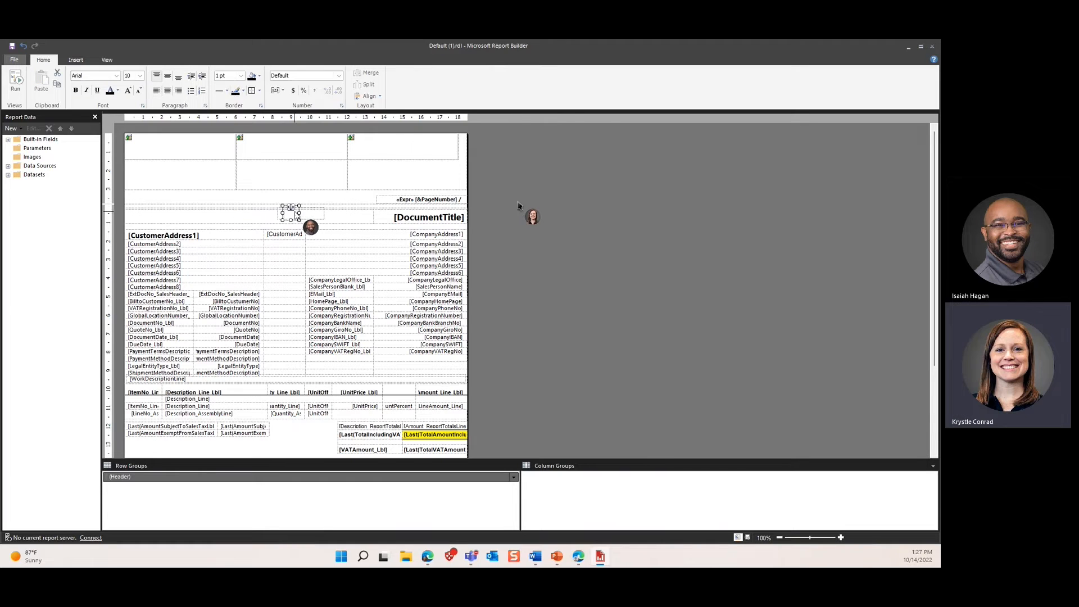
{"action": "left_click_drag", "start_coordinate": [291, 208], "coordinate": [189, 200]}
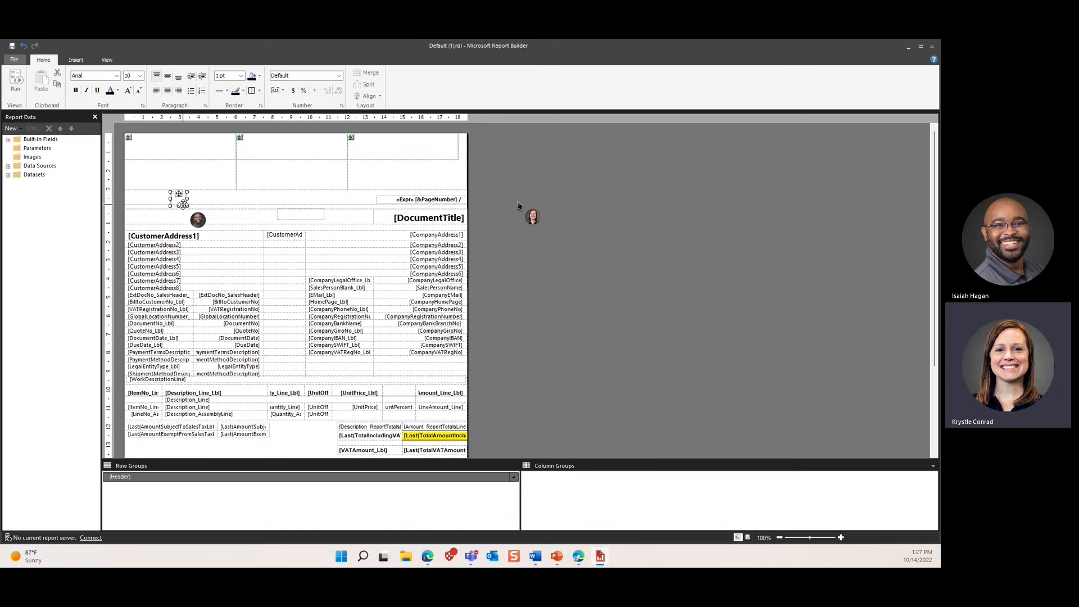
{"action": "left_click_drag", "start_coordinate": [187, 207], "coordinate": [257, 208]}
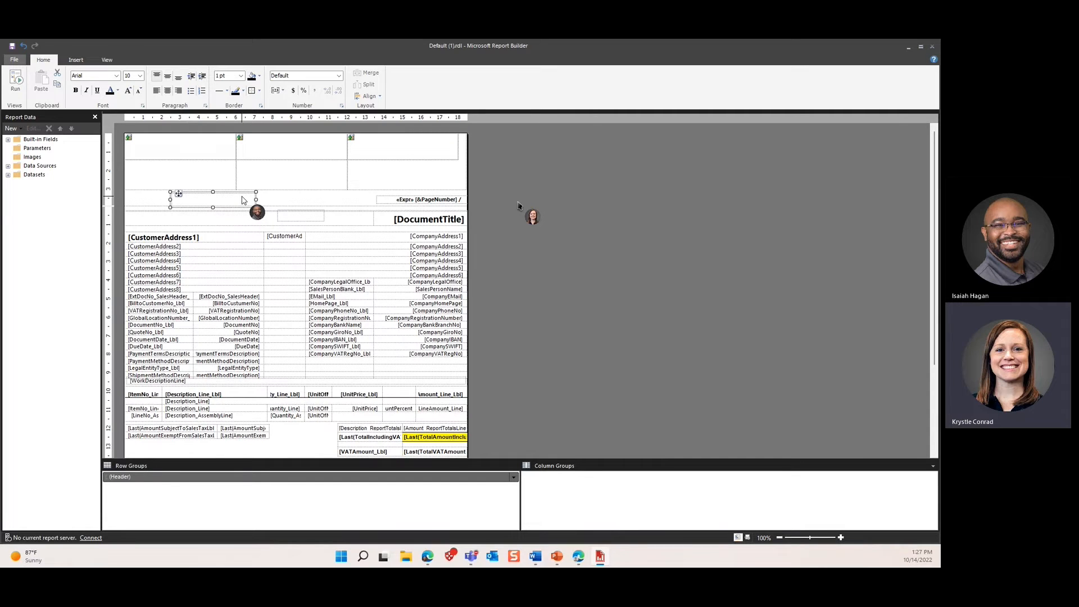
{"action": "left_click", "coordinate": [242, 200]}
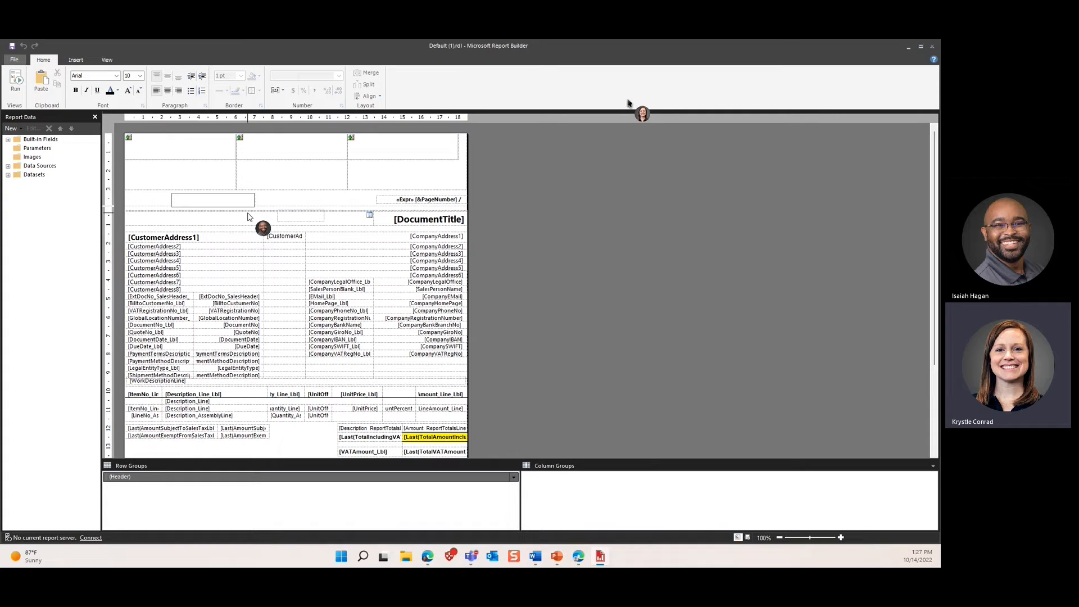
Step: Drag CustomerAddress1 from Datasets into the empty page-header text box
{"action": "left_click", "coordinate": [8, 175]}
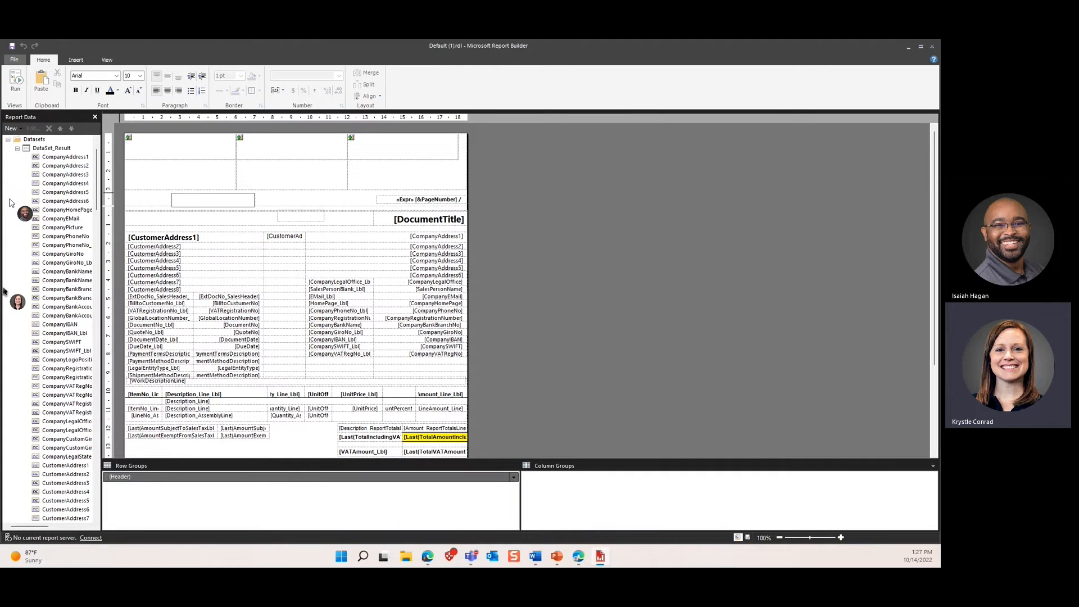
{"action": "scroll", "coordinate": [10, 203], "scroll_direction": "down", "scroll_amount": 2}
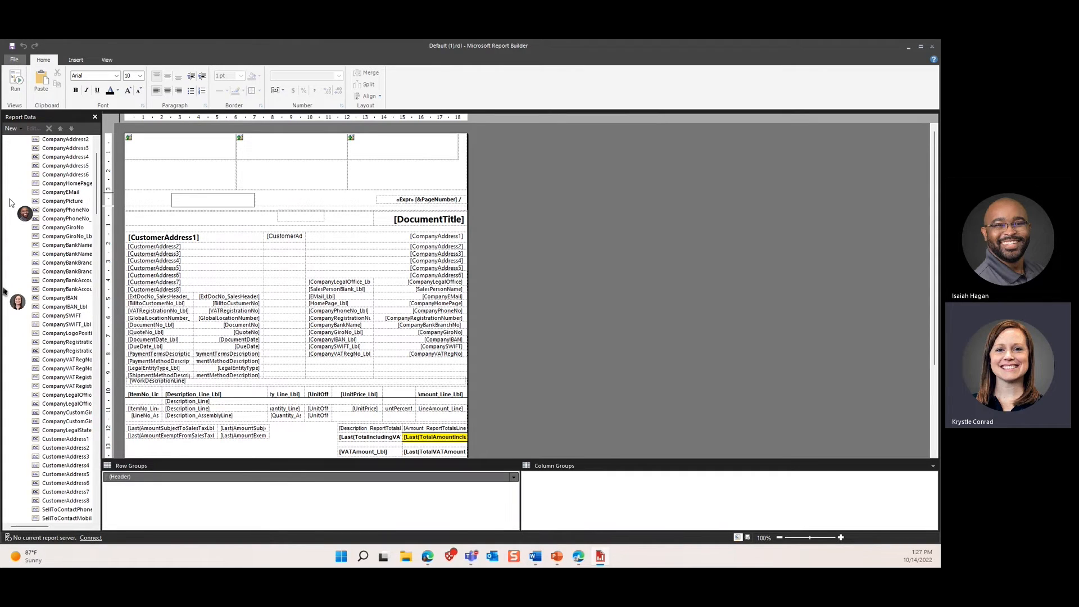
{"action": "scroll", "coordinate": [9, 202], "scroll_direction": "down", "scroll_amount": 3}
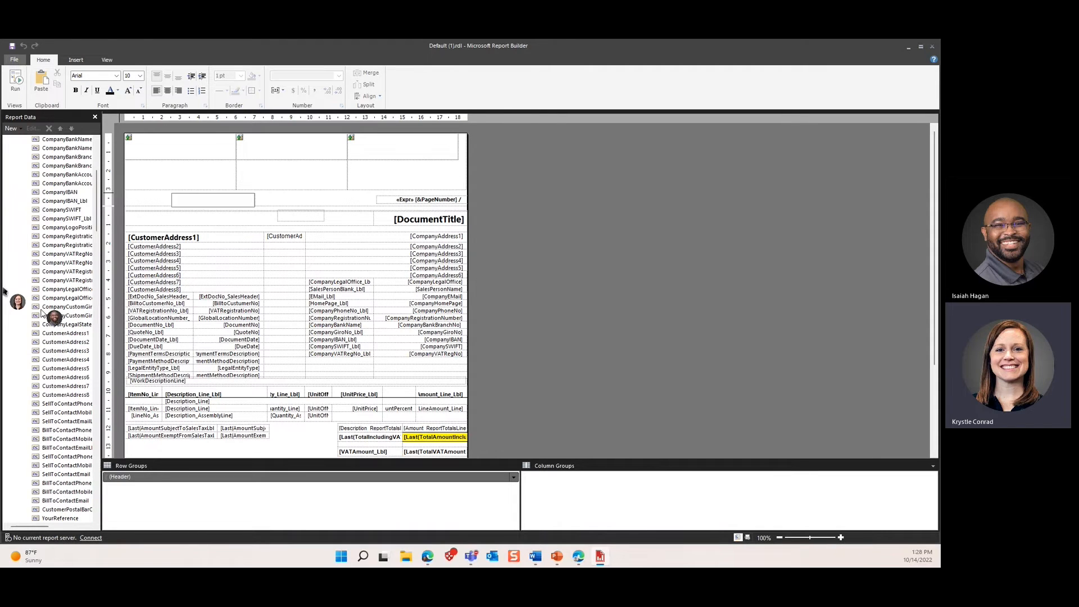
{"action": "left_click", "coordinate": [79, 334]}
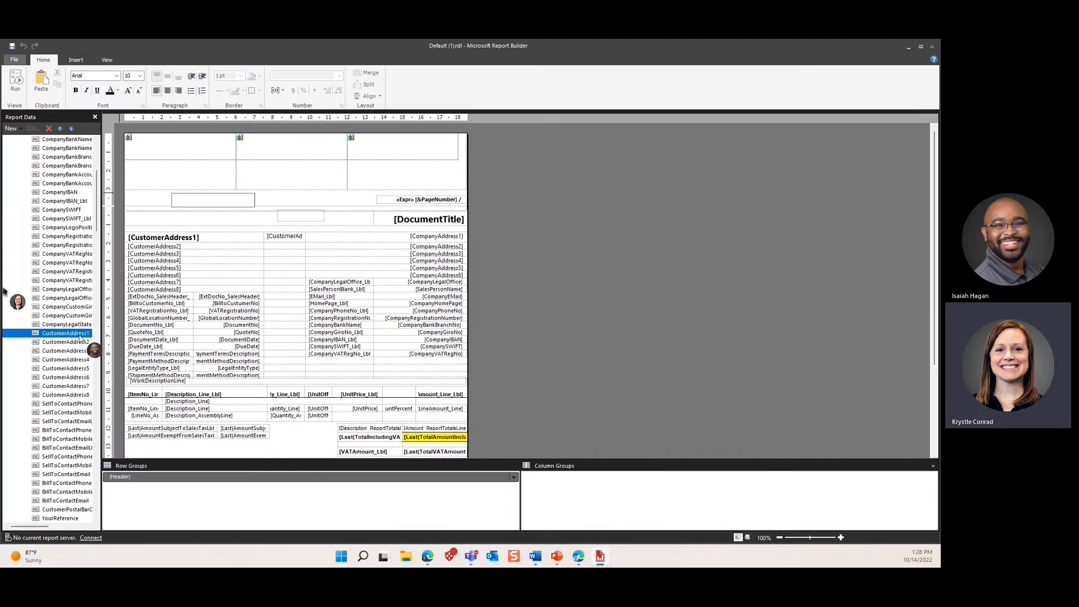
{"action": "left_click_drag", "start_coordinate": [80, 338], "coordinate": [197, 198]}
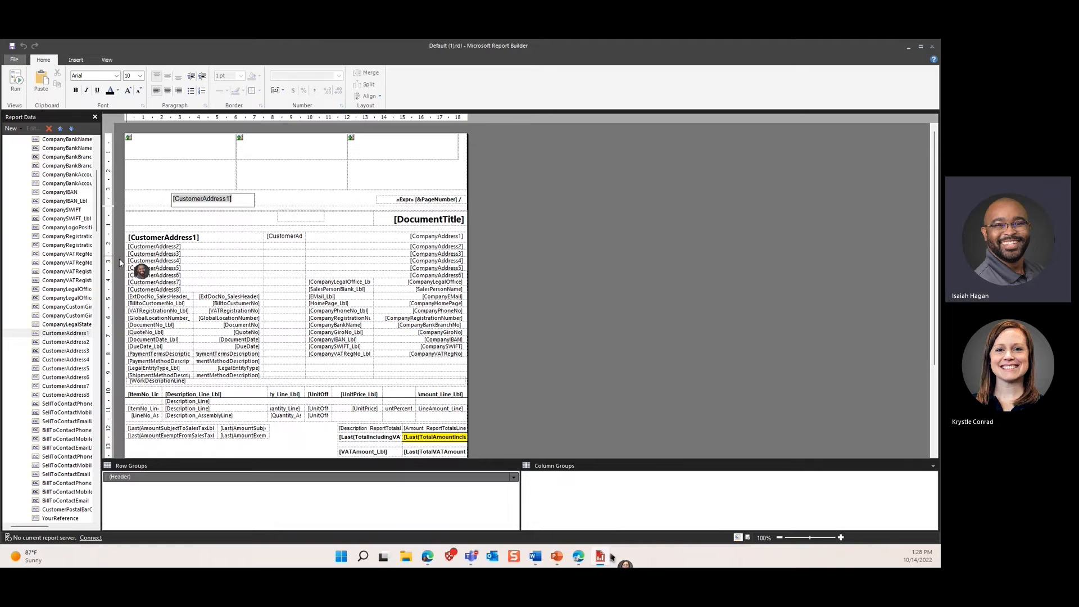
Step: Save As, replacing 'Default' with 1305, giving 1305 (1).rdl in Downloads
{"action": "left_click", "coordinate": [15, 60]}
{"action": "left_click", "coordinate": [40, 155]}
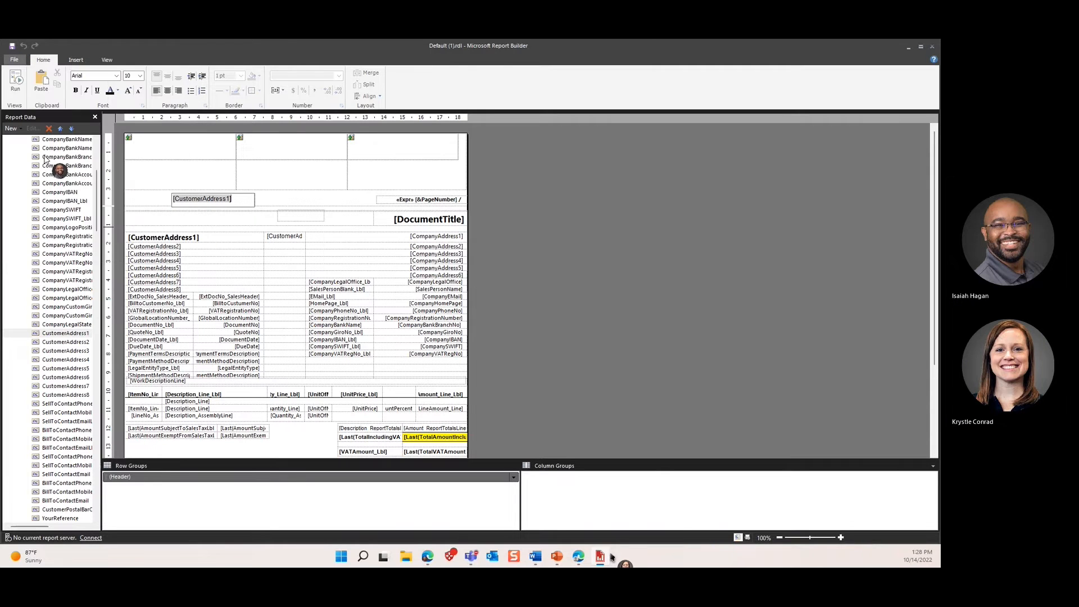
{"action": "left_click_drag", "start_coordinate": [424, 379], "coordinate": [397, 380]}
{"action": "type", "text": "13052"}
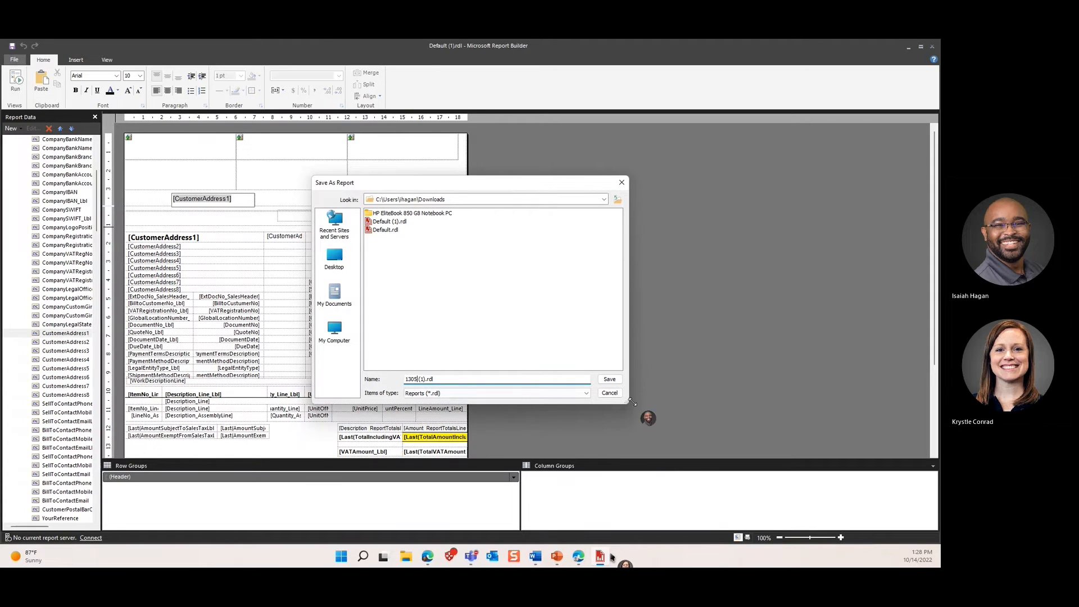
{"action": "left_click", "coordinate": [607, 381]}
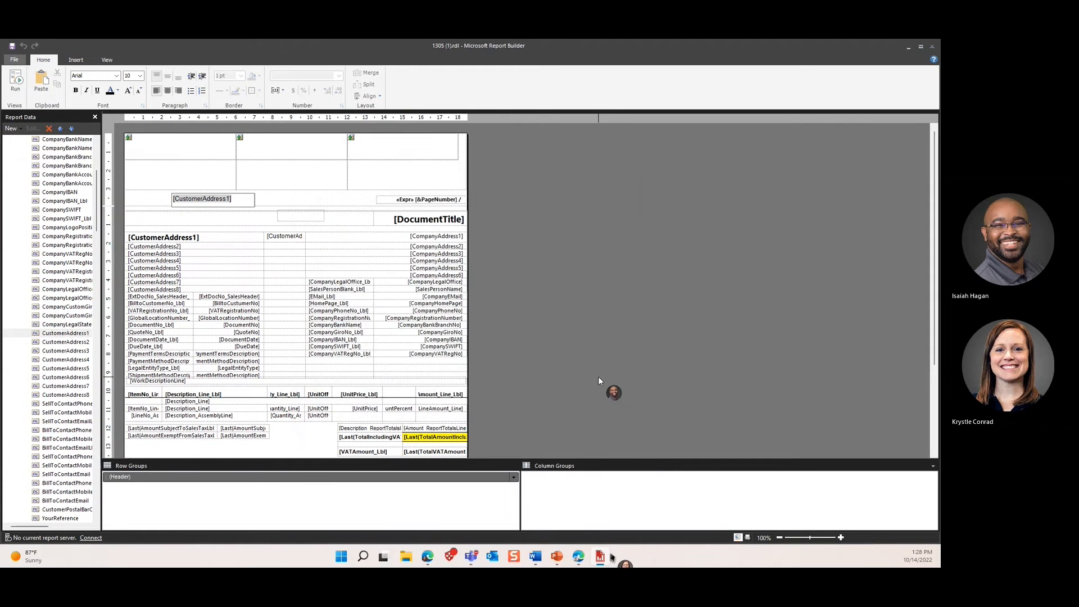
Step: Close Report Builder, select the first RDLC layout for report 1305, and advance to Step 4
{"action": "left_click", "coordinate": [927, 45]}
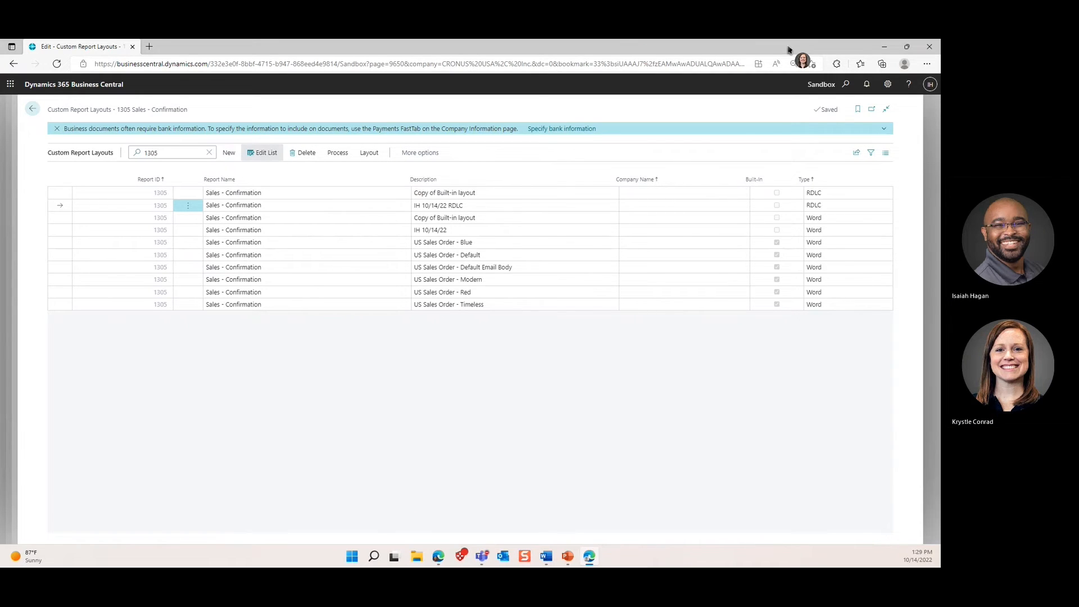
{"action": "left_click", "coordinate": [443, 192]}
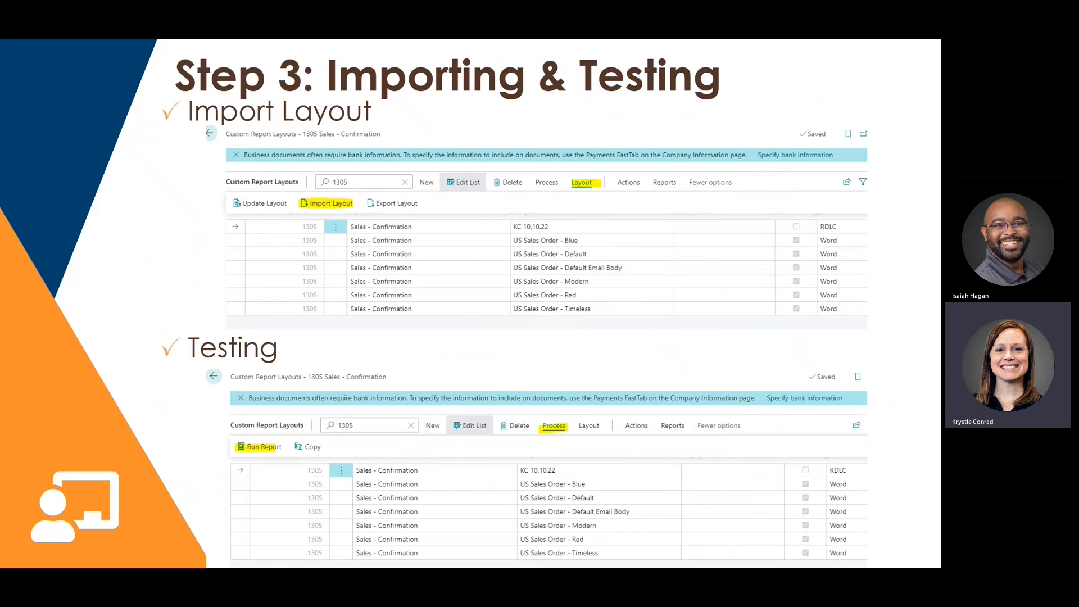
{"action": "key", "text": "Right"}
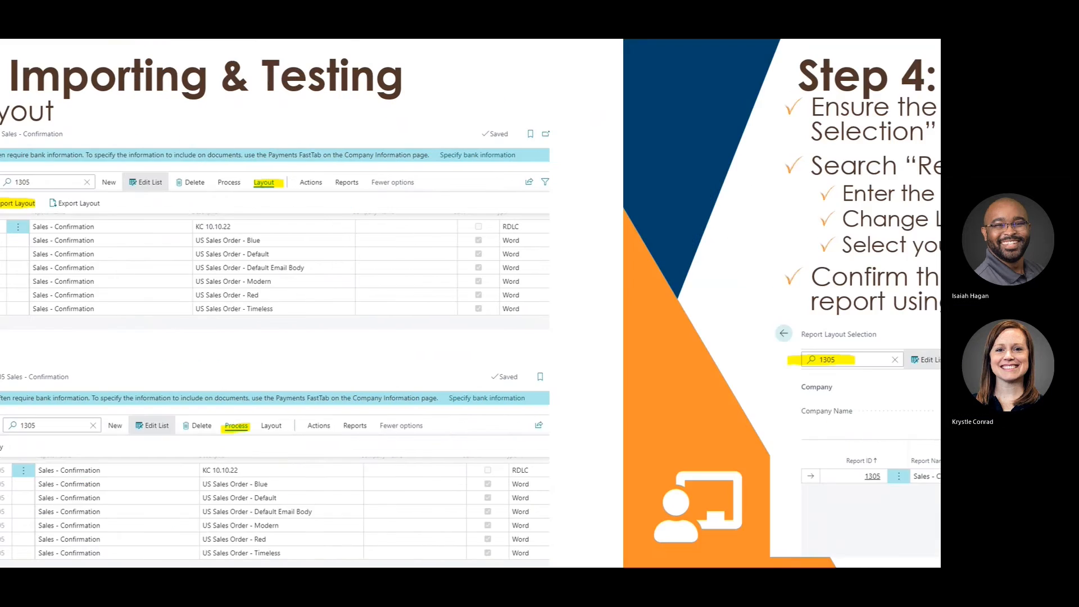
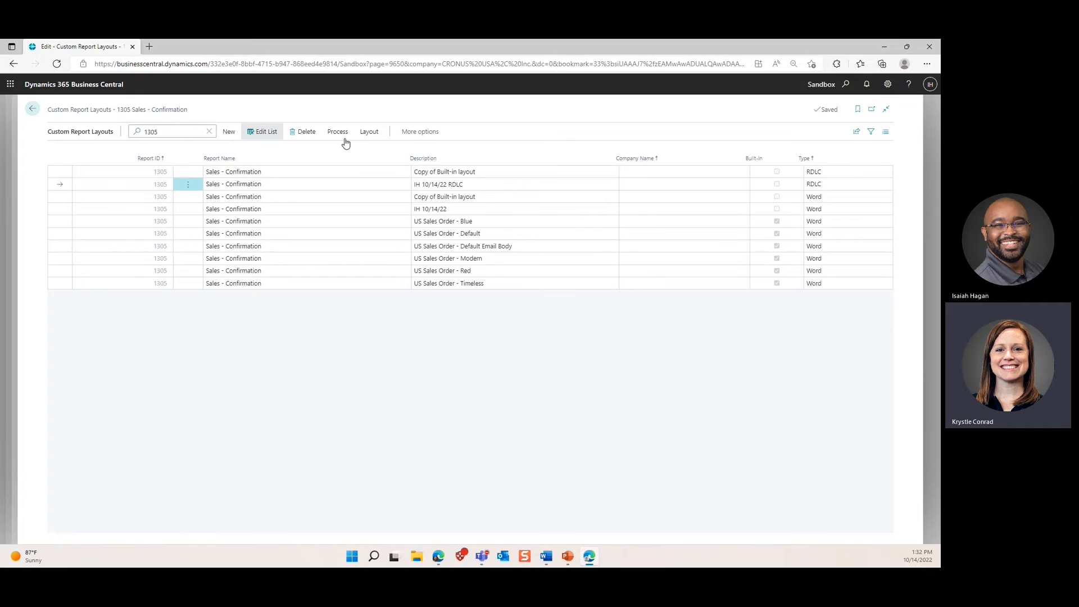
Step: Choose Import Layout from the Layout actions for the IH 10/14/22 RDLC layout of report 1305
{"action": "left_click", "coordinate": [370, 133]}
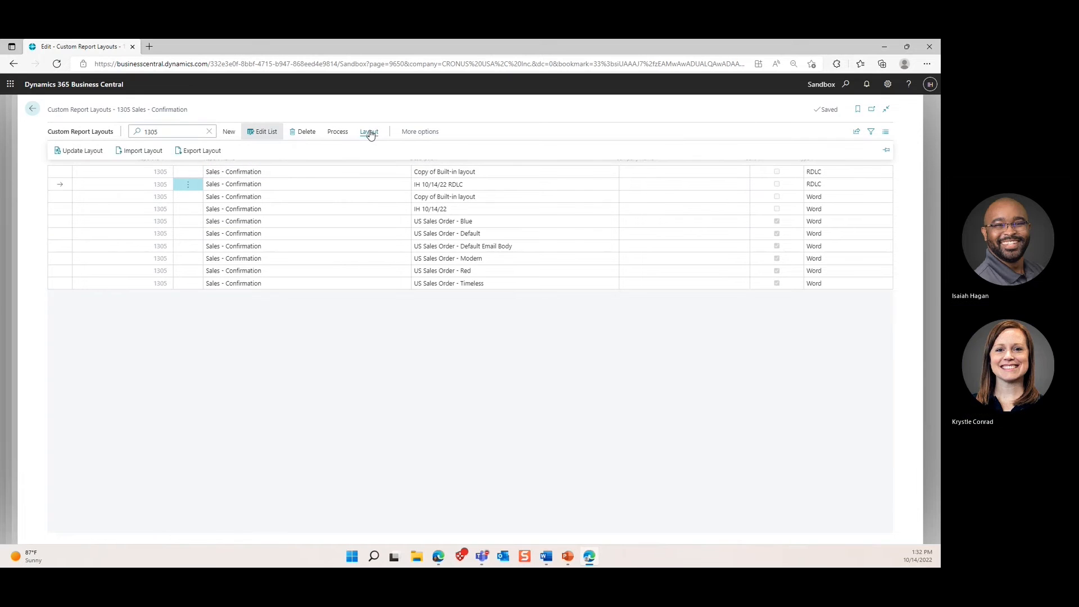
{"action": "left_click", "coordinate": [147, 157]}
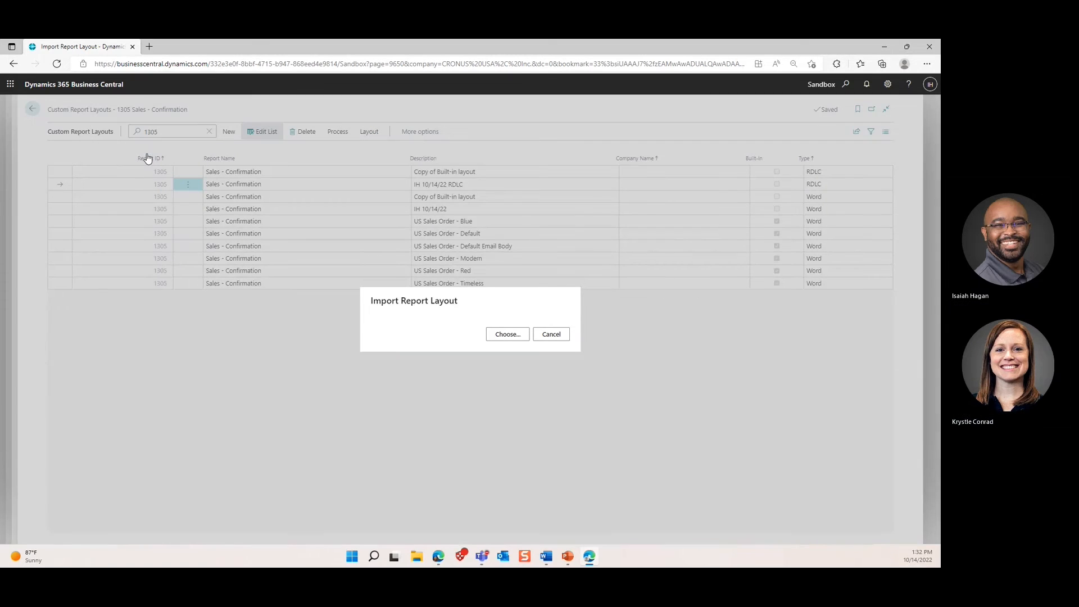
Step: Import the file 1305 (1) from the Downloads folder into the IH 10/14/22 RDLC layout
{"action": "left_click", "coordinate": [496, 335]}
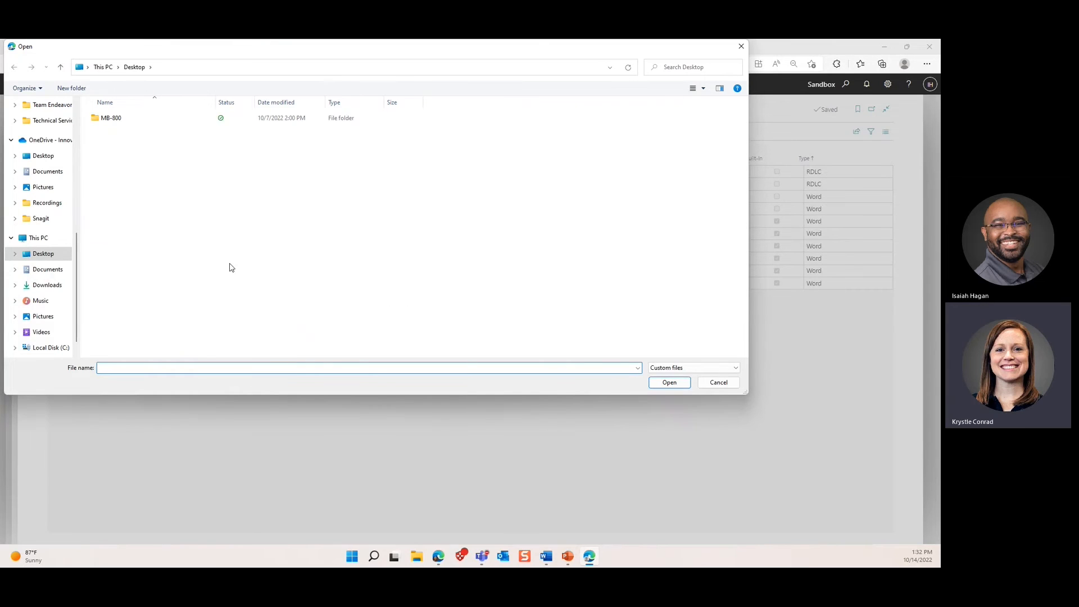
{"action": "left_click", "coordinate": [50, 287]}
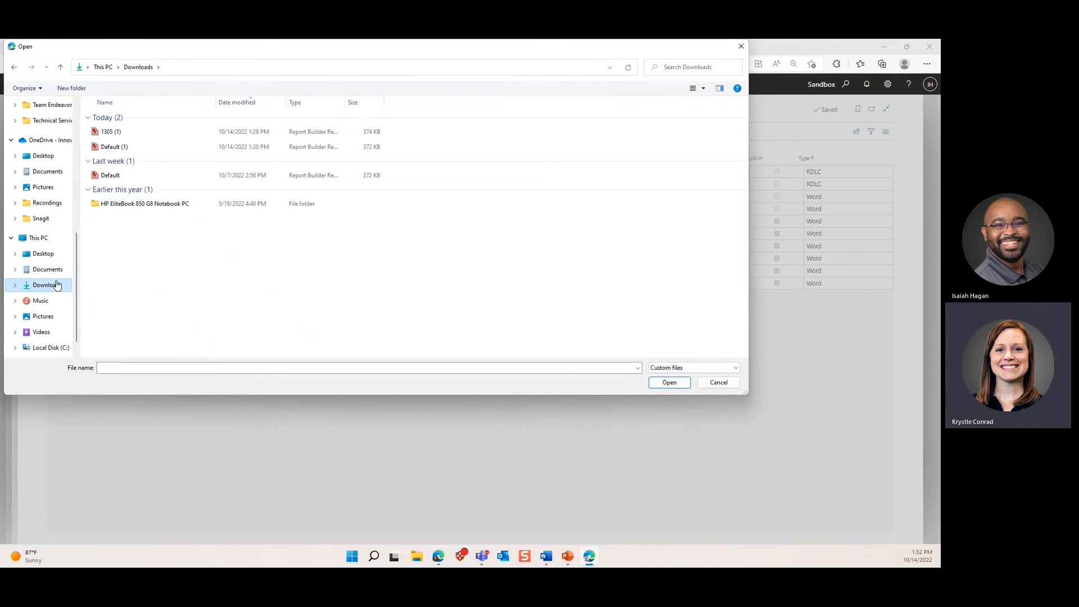
{"action": "left_click", "coordinate": [123, 134]}
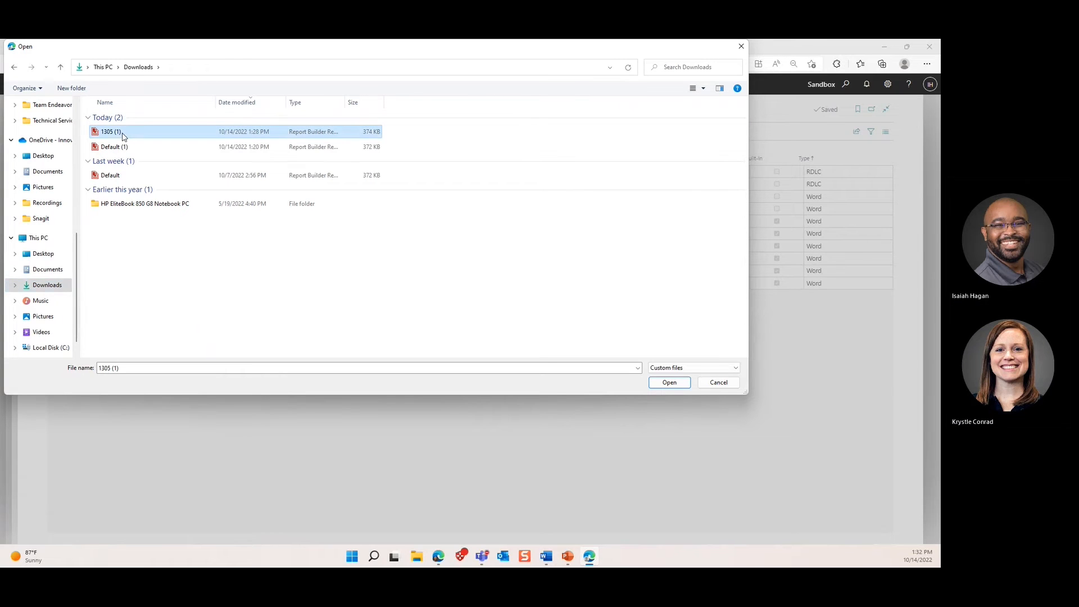
{"action": "left_click", "coordinate": [682, 387]}
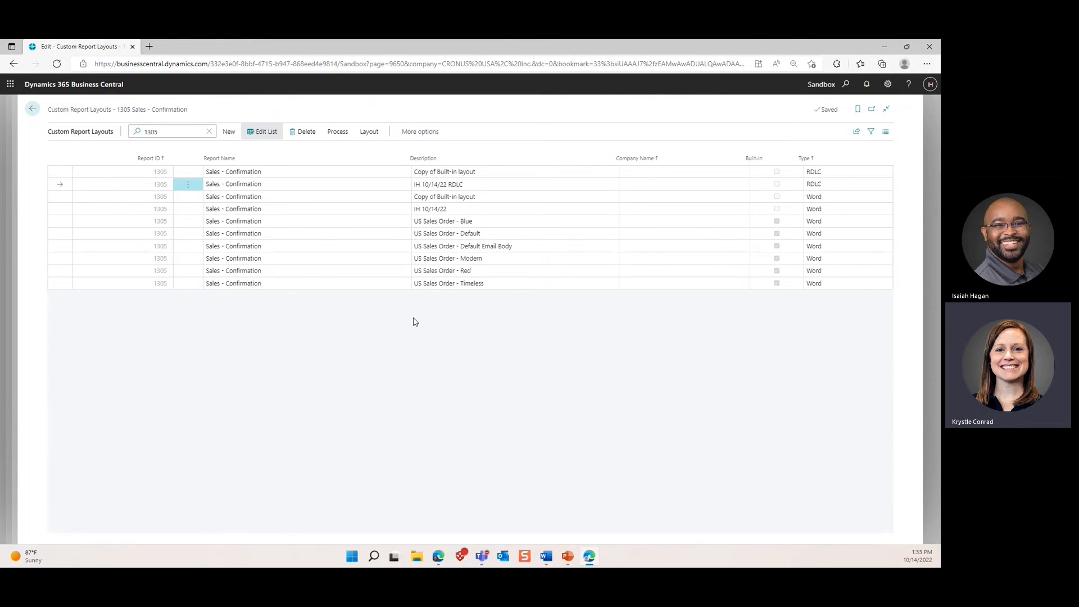
Step: Run the Sales - Confirmation report with No. filter 101009 and dismiss the empty-report error
{"action": "left_click", "coordinate": [338, 133]}
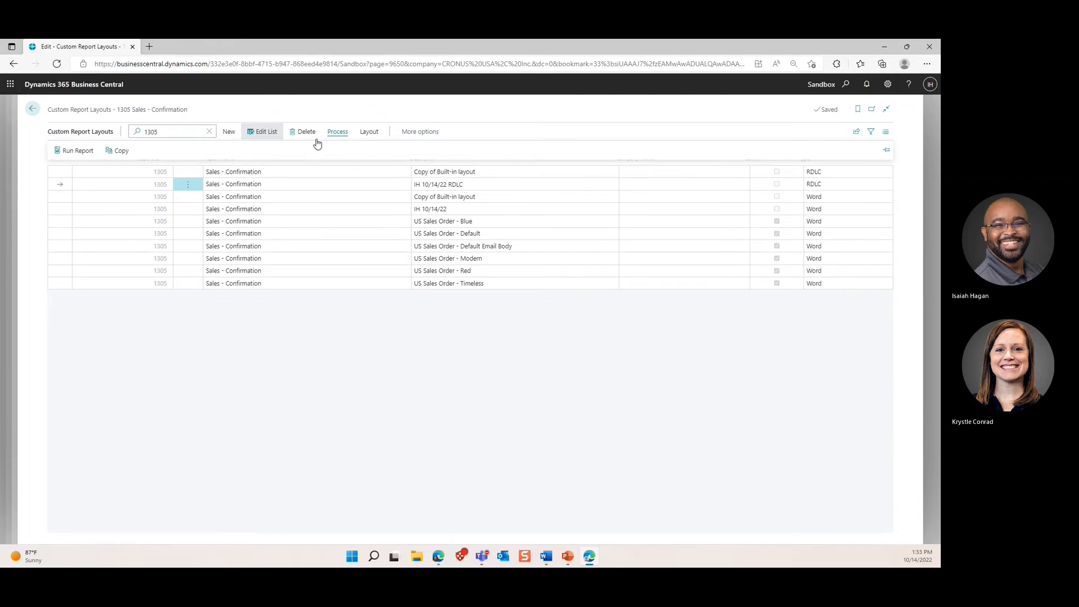
{"action": "left_click", "coordinate": [77, 151]}
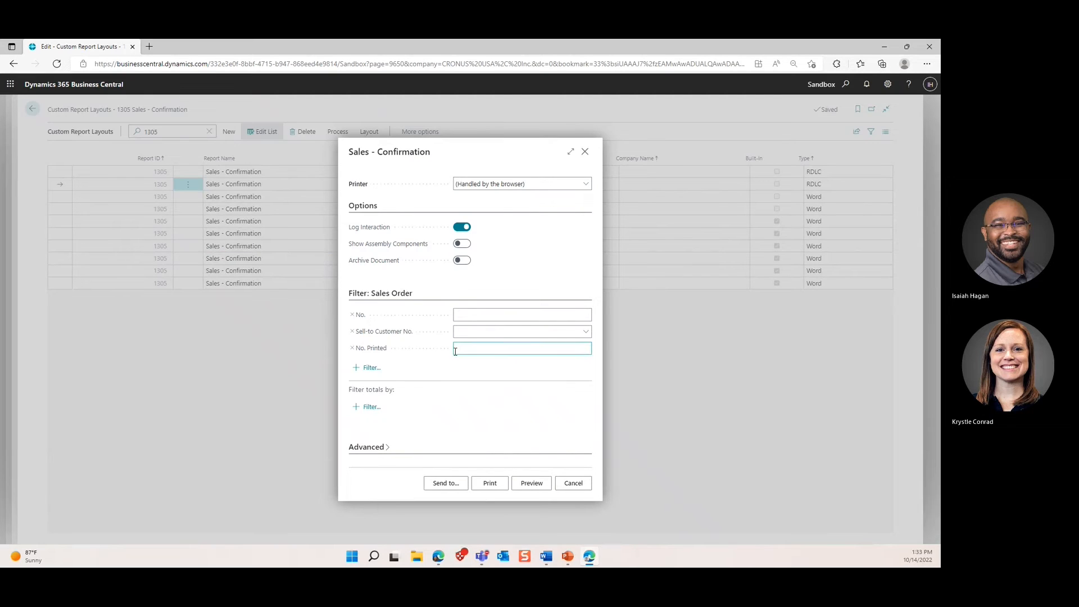
{"action": "left_click", "coordinate": [473, 316]}
{"action": "type", "text": "101009"}
{"action": "left_click", "coordinate": [527, 487]}
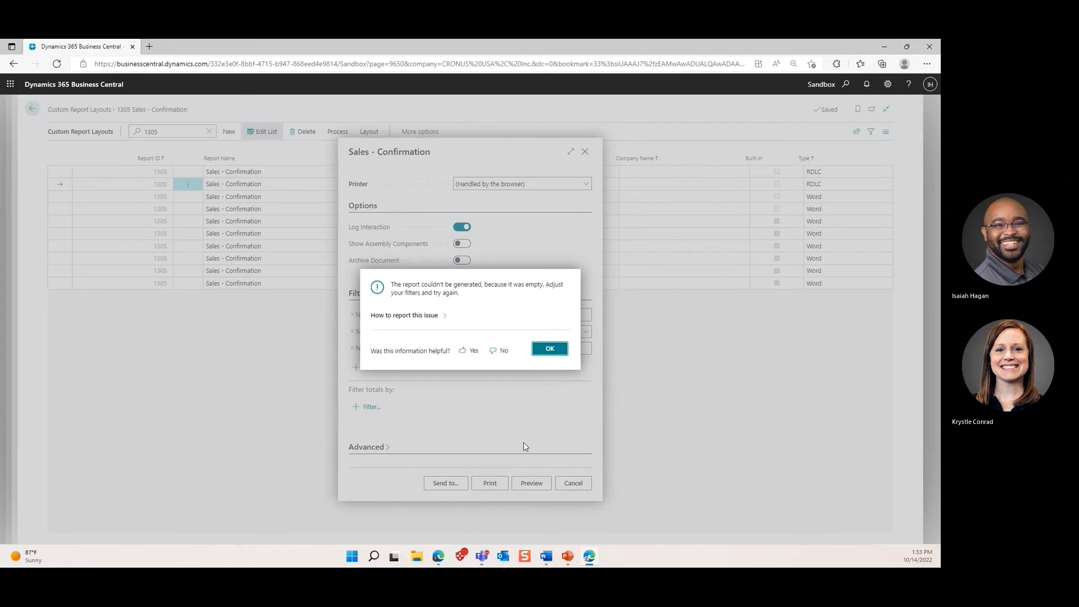
{"action": "left_click", "coordinate": [534, 355]}
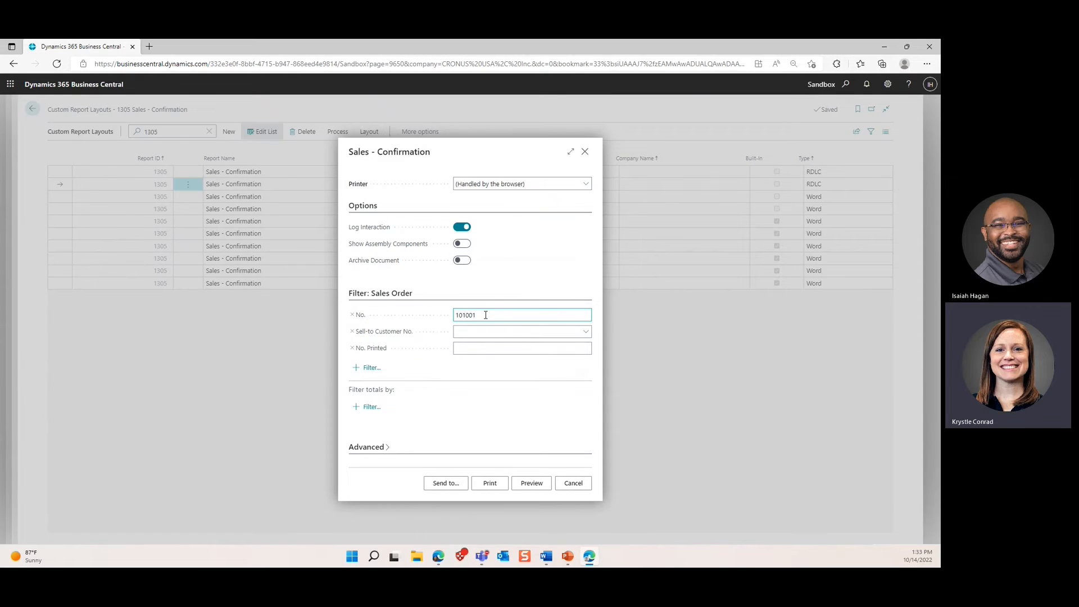
Step: Replace the No. filter value with S-ORD101001
{"action": "mouse_move", "coordinate": [477, 316]}
{"action": "left_mouse_down"}
{"action": "mouse_move", "coordinate": [429, 315]}
{"action": "mouse_move", "coordinate": [456, 314]}
{"action": "left_mouse_up"}
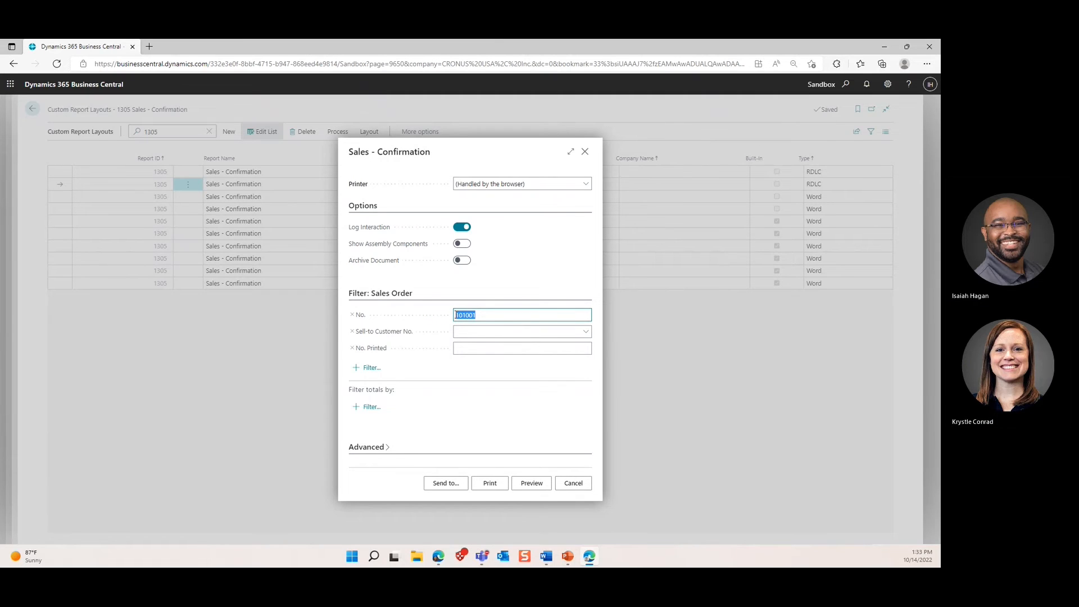
{"action": "key", "text": "BackSpace"}
{"action": "type", "text": "S-ORD101001"}
{"action": "left_click", "coordinate": [532, 486]}
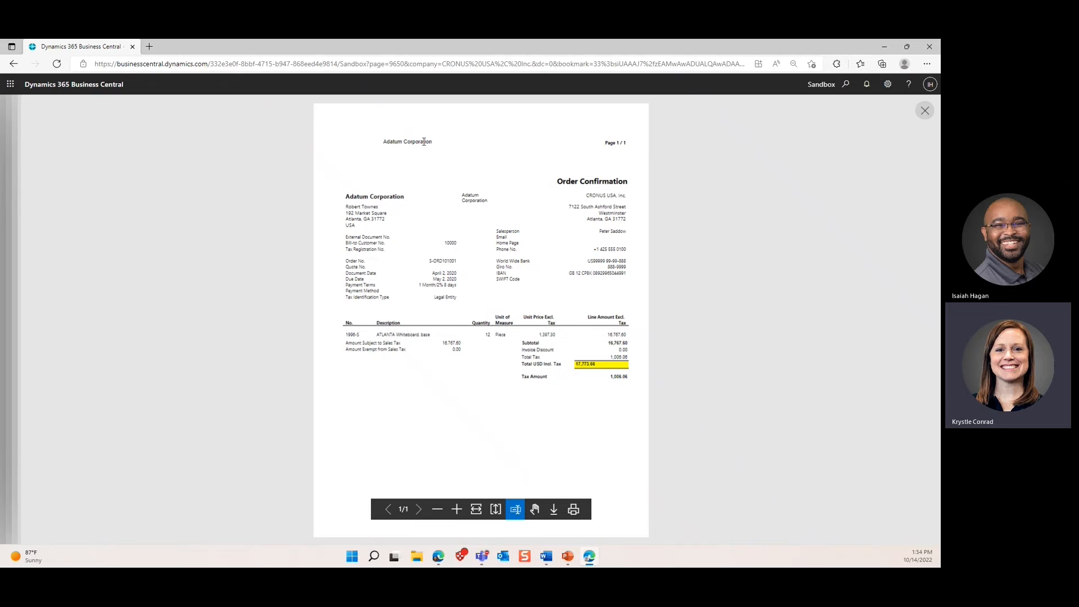
{"action": "left_click", "coordinate": [926, 111]}
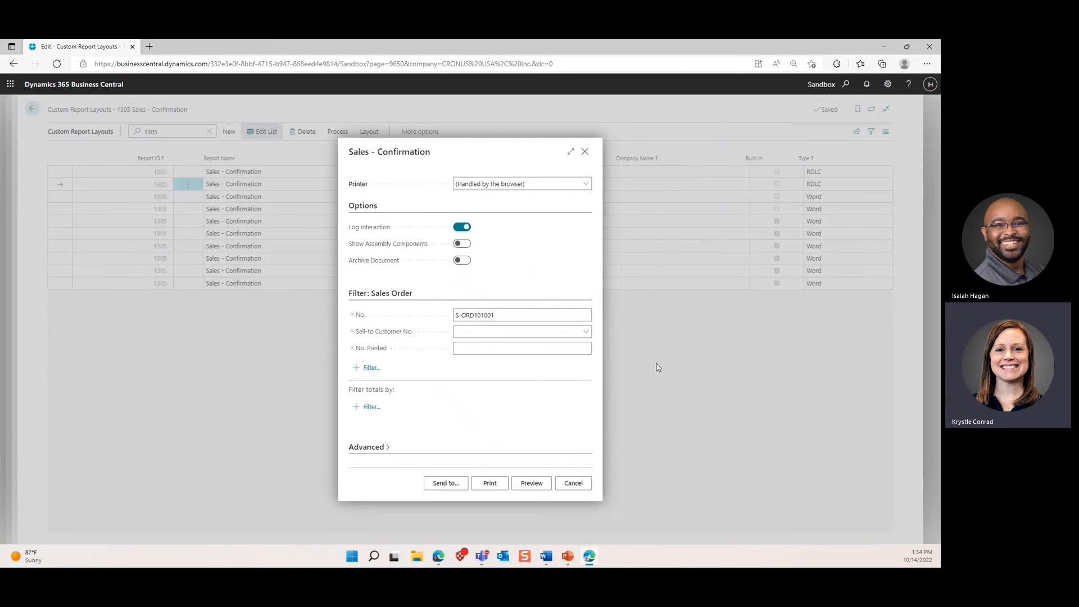
Step: Cancel the request page and import '1305 word' from Downloads into the IH 10/14/22 Word layout
{"action": "left_click", "coordinate": [574, 483]}
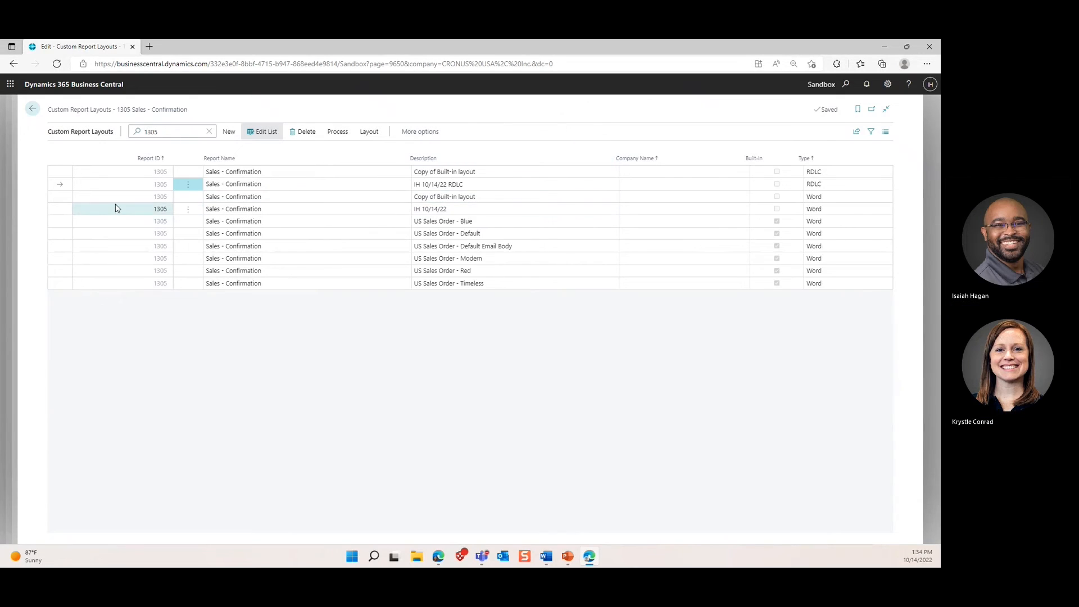
{"action": "left_click", "coordinate": [66, 211]}
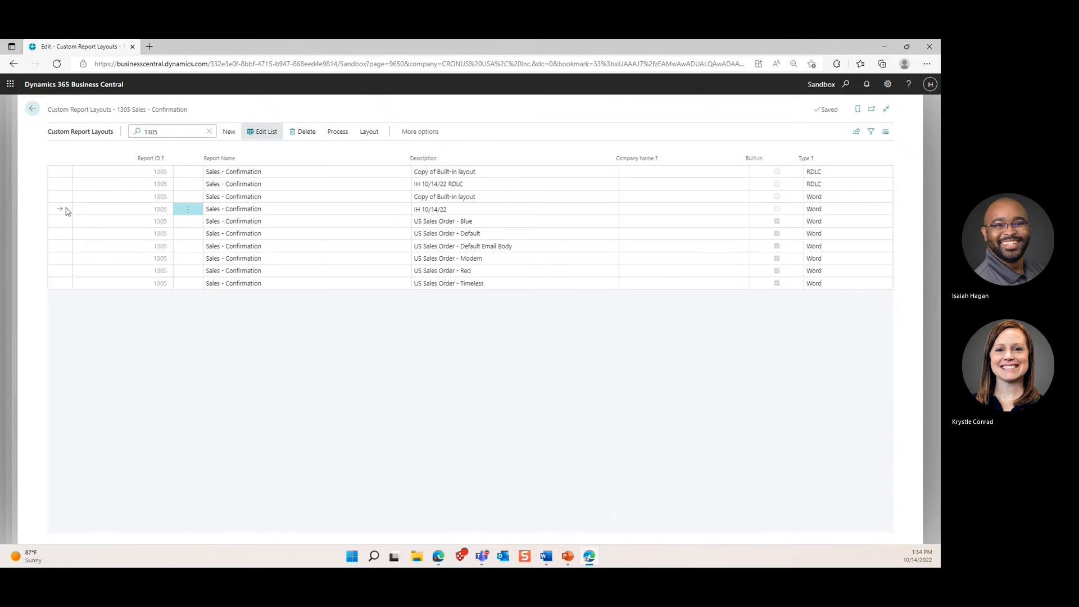
{"action": "left_click", "coordinate": [366, 136]}
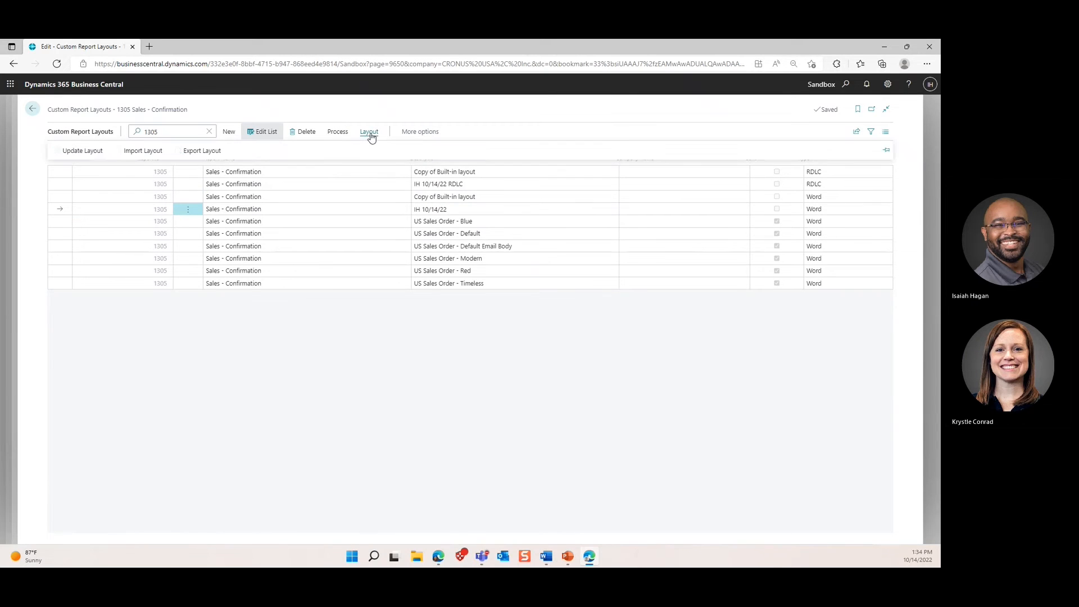
{"action": "left_click", "coordinate": [127, 153]}
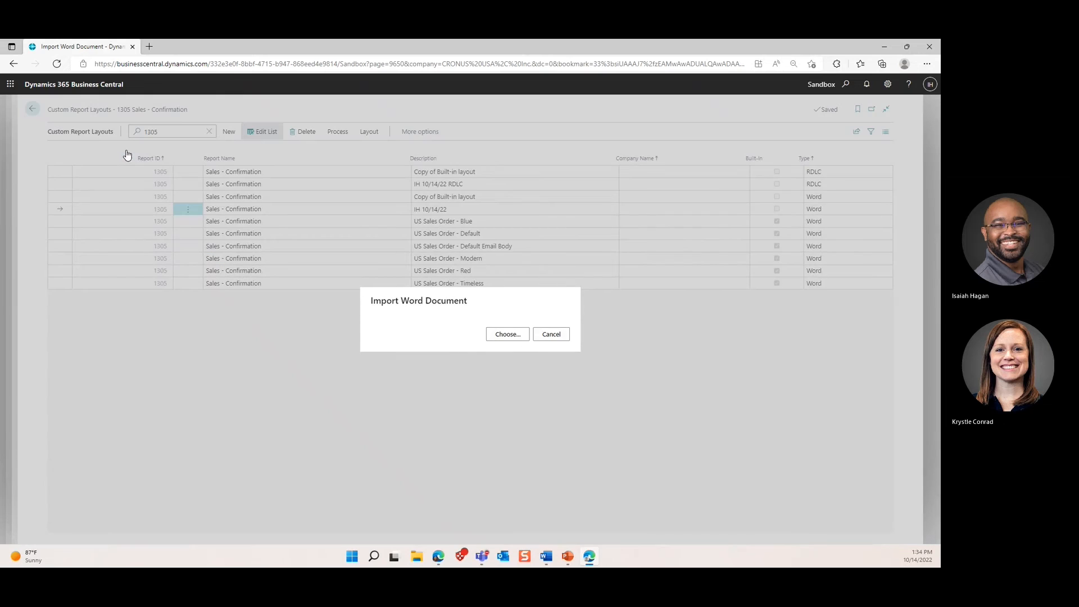
{"action": "left_click", "coordinate": [492, 336]}
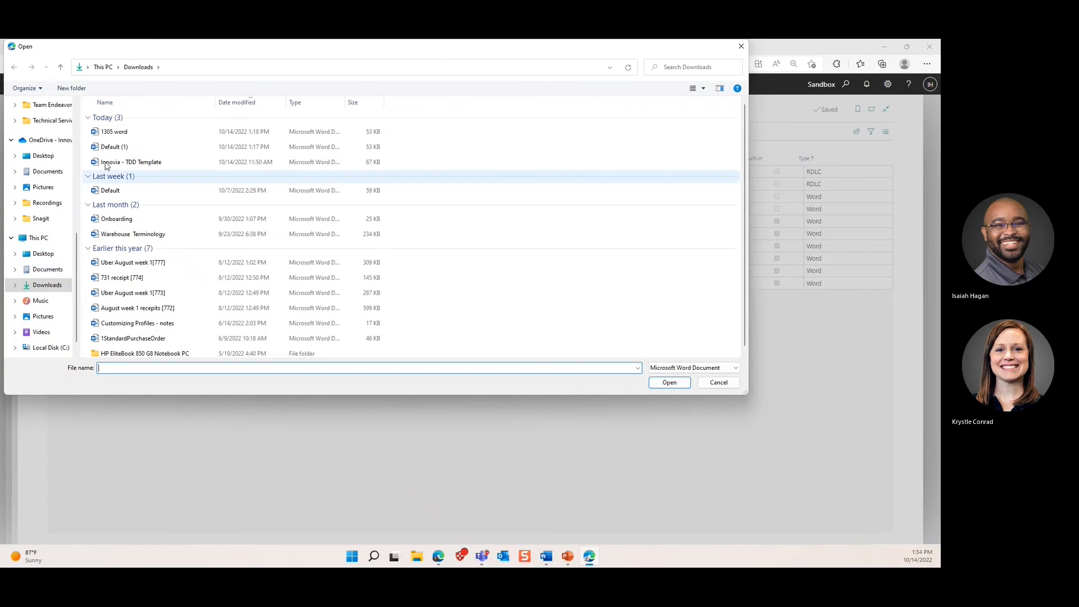
{"action": "left_click", "coordinate": [118, 131]}
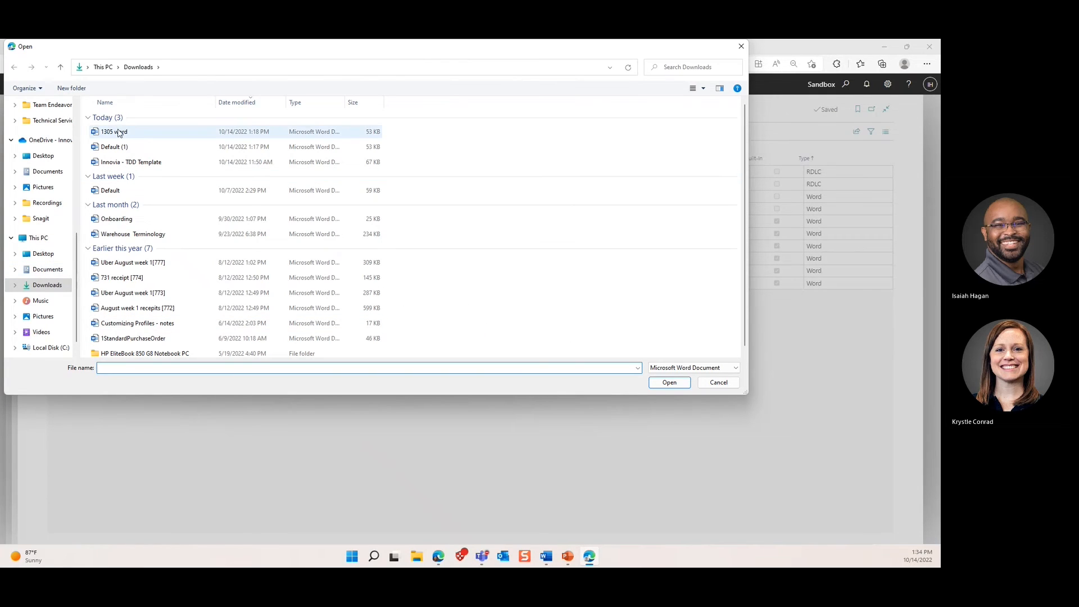
{"action": "left_click", "coordinate": [669, 382]}
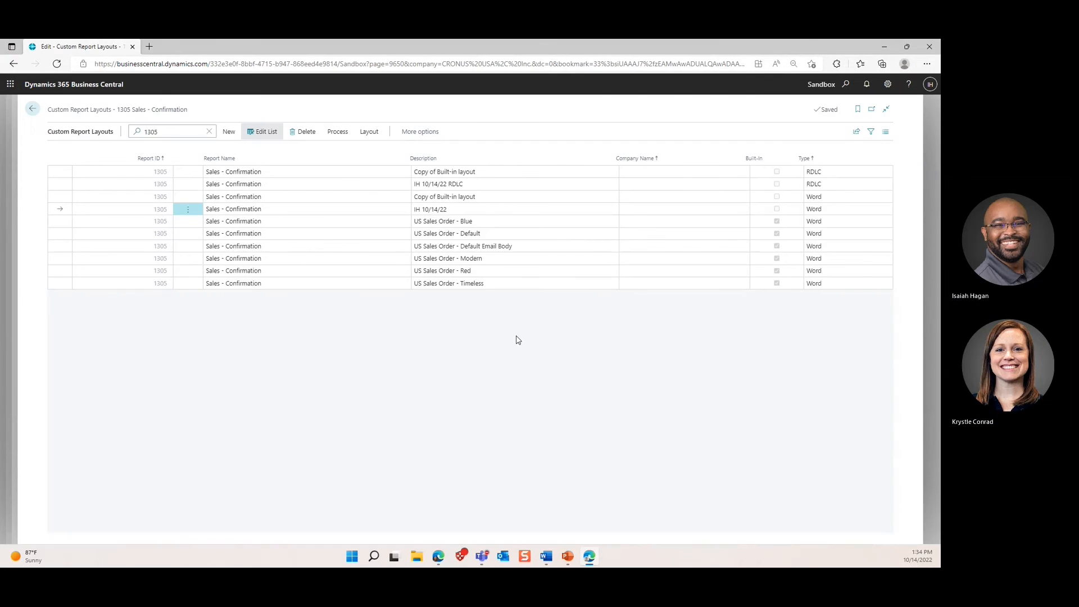
Step: Run report 1305 with No. filter S-ord101001 and preview the order confirmation in the new Word layout
{"action": "left_click", "coordinate": [339, 133]}
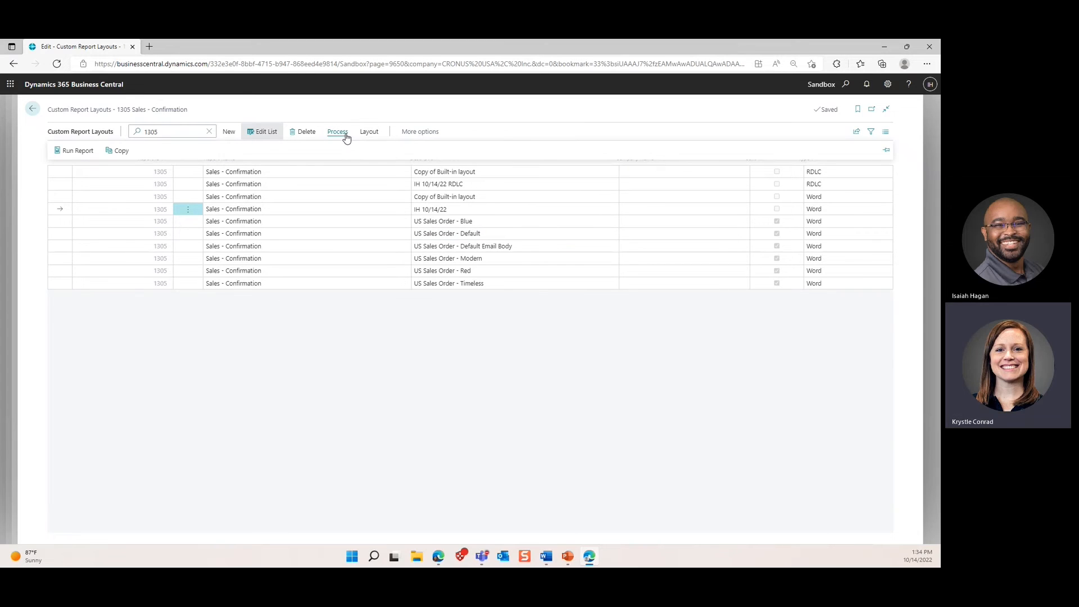
{"action": "left_click", "coordinate": [71, 151]}
{"action": "left_click", "coordinate": [488, 318]}
{"action": "type", "text": "S-ord101001"}
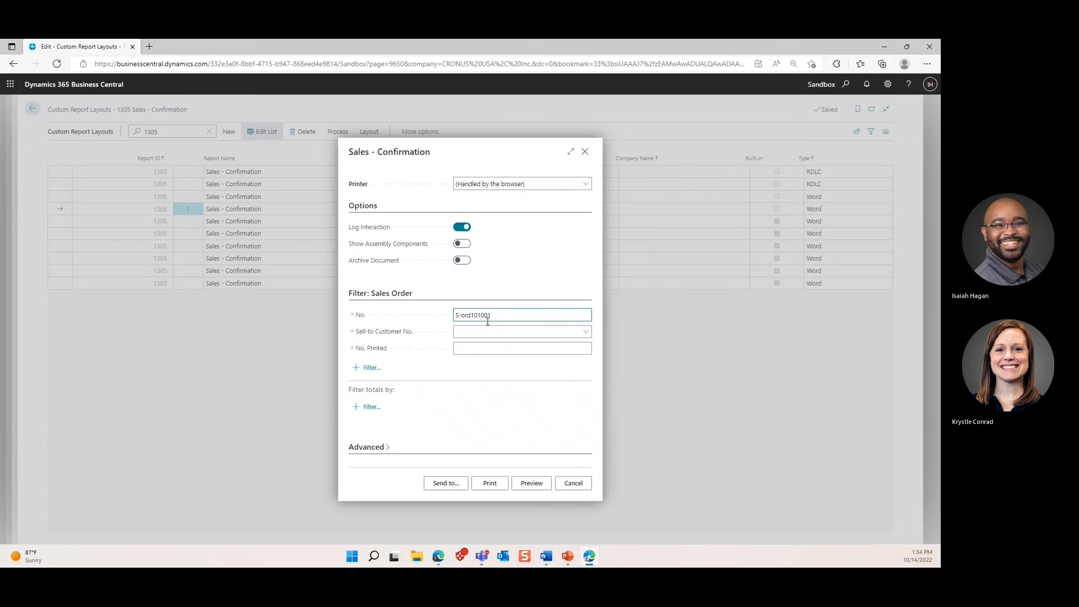
{"action": "left_click", "coordinate": [530, 482]}
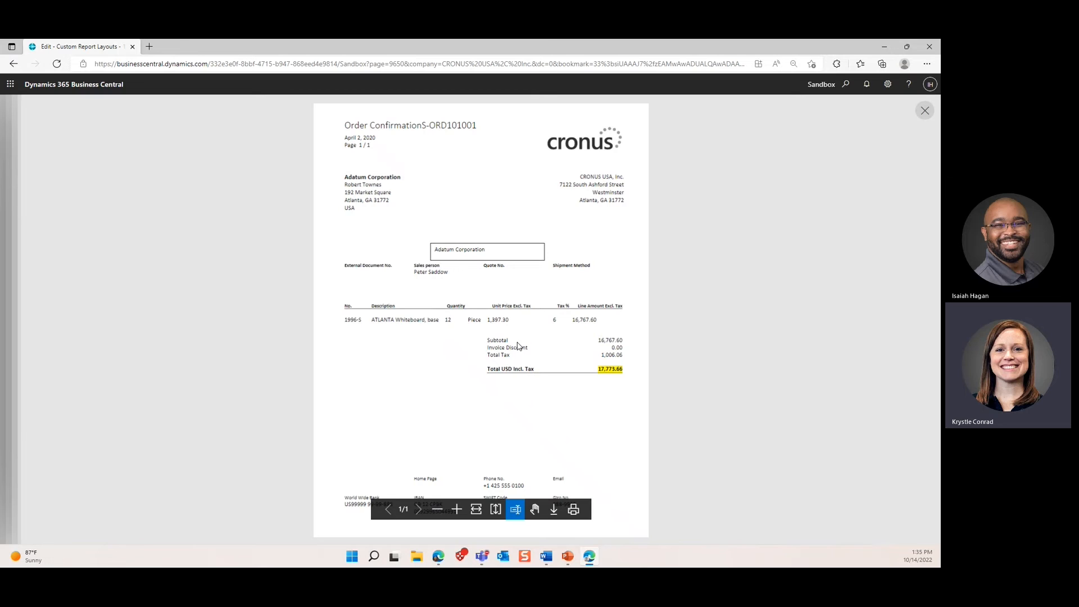
Step: Close the order confirmation preview and cancel the Sales - Confirmation request page
{"action": "left_click", "coordinate": [924, 111]}
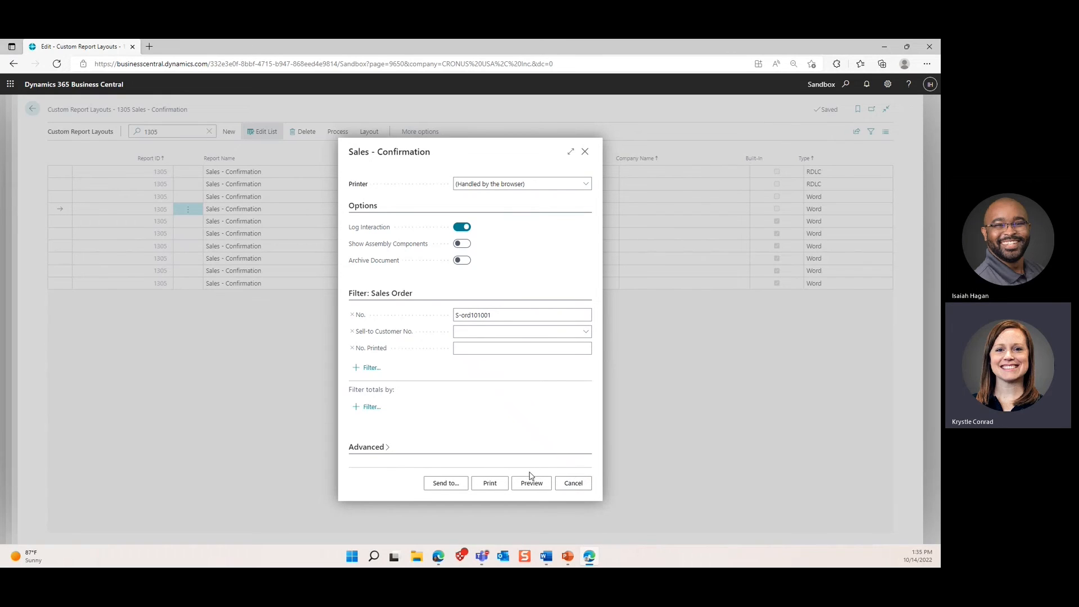
{"action": "left_click", "coordinate": [573, 485]}
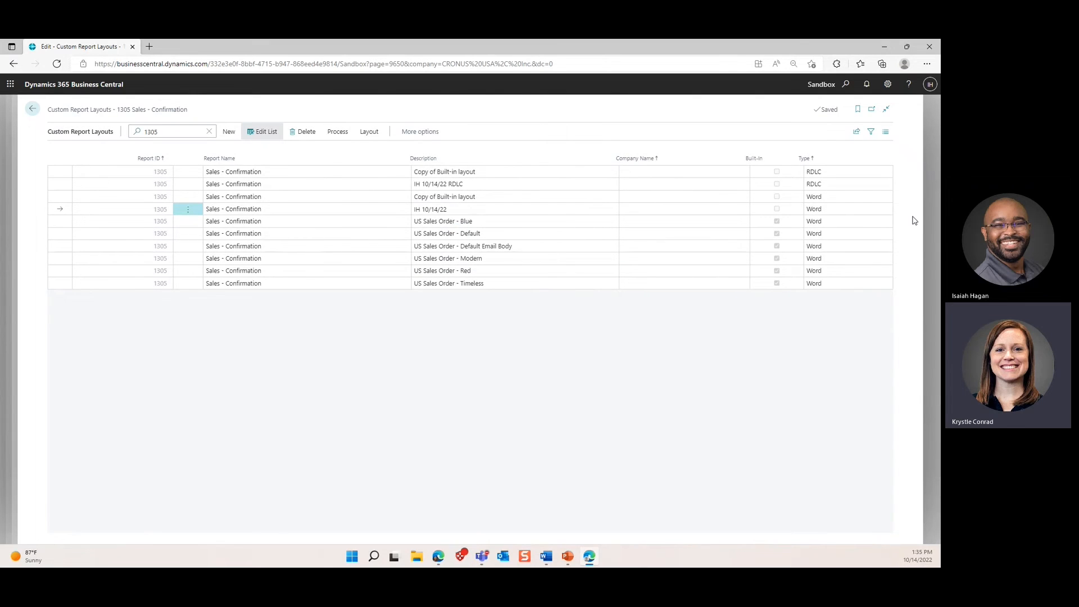
Step: Search Tell me for 'rep lay sel' and open the Report Layout Selection page
{"action": "left_click", "coordinate": [848, 83]}
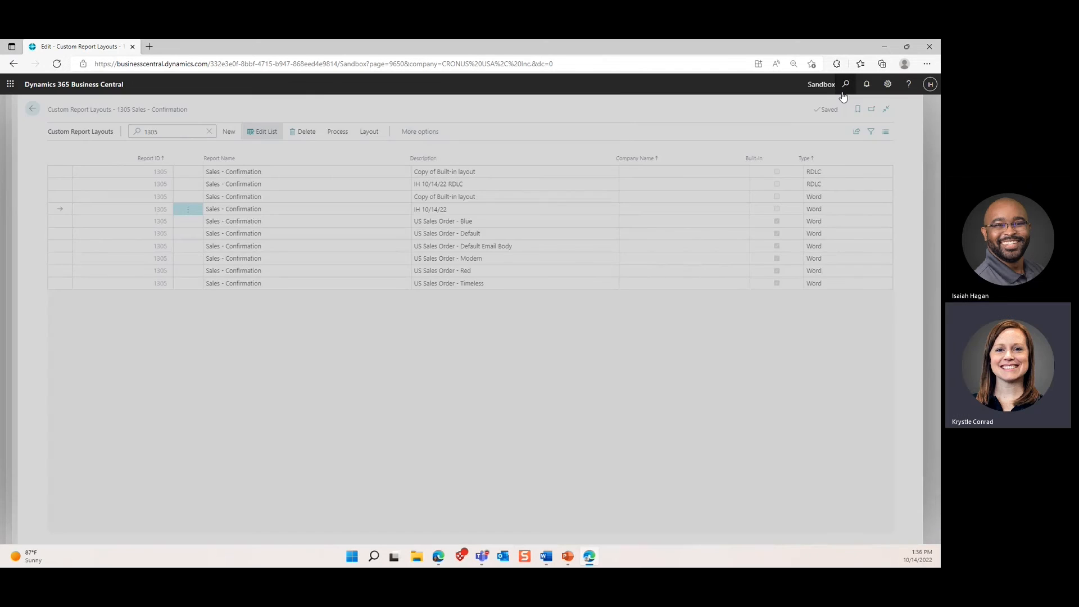
{"action": "type", "text": "re"}
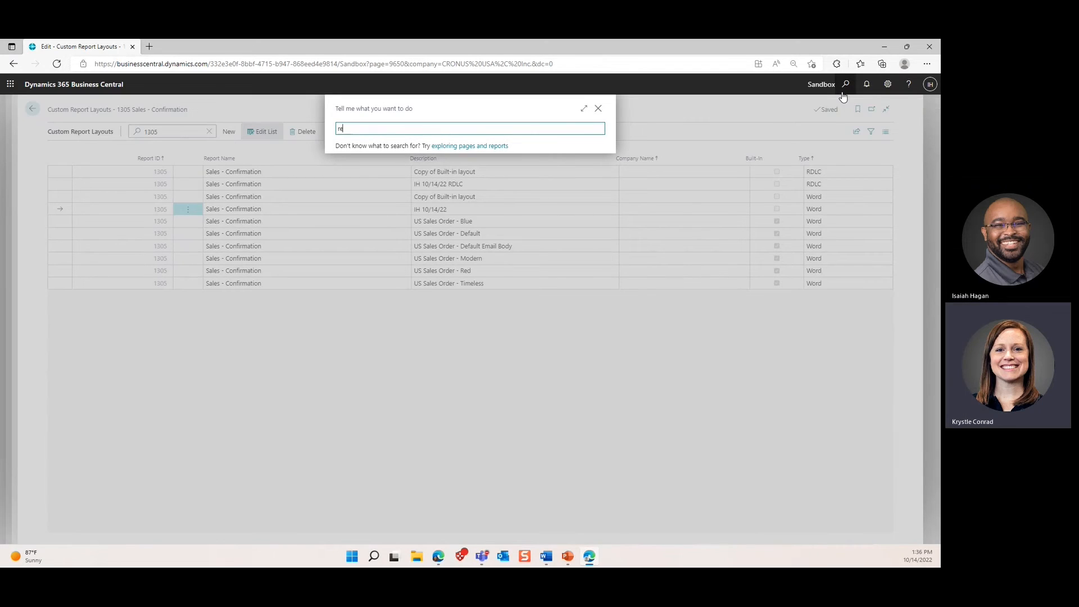
{"action": "type", "text": "p "}
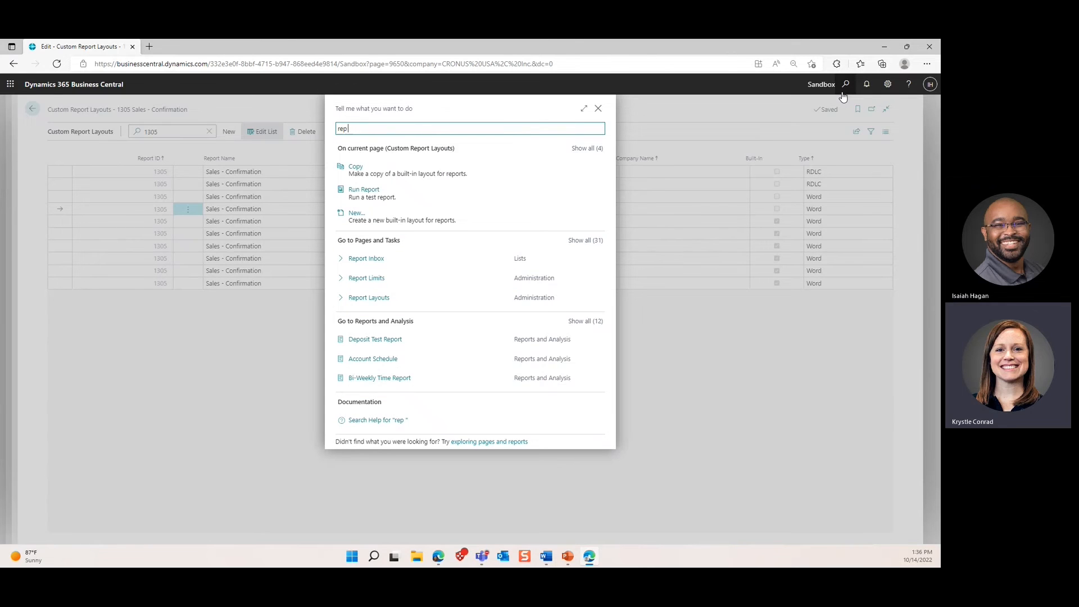
{"action": "type", "text": "lay sel"}
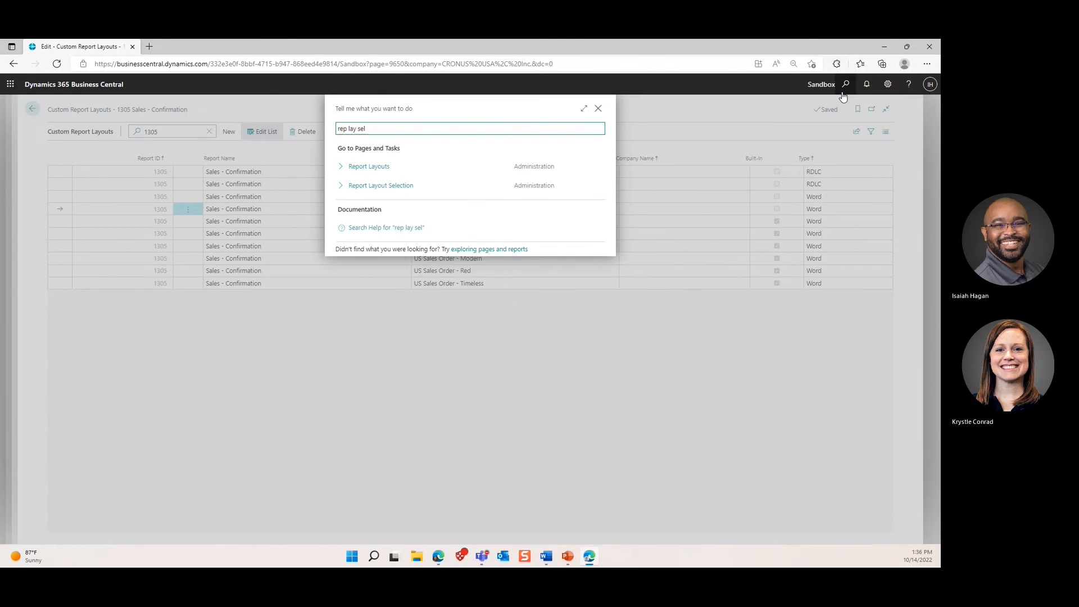
{"action": "left_click", "coordinate": [484, 181]}
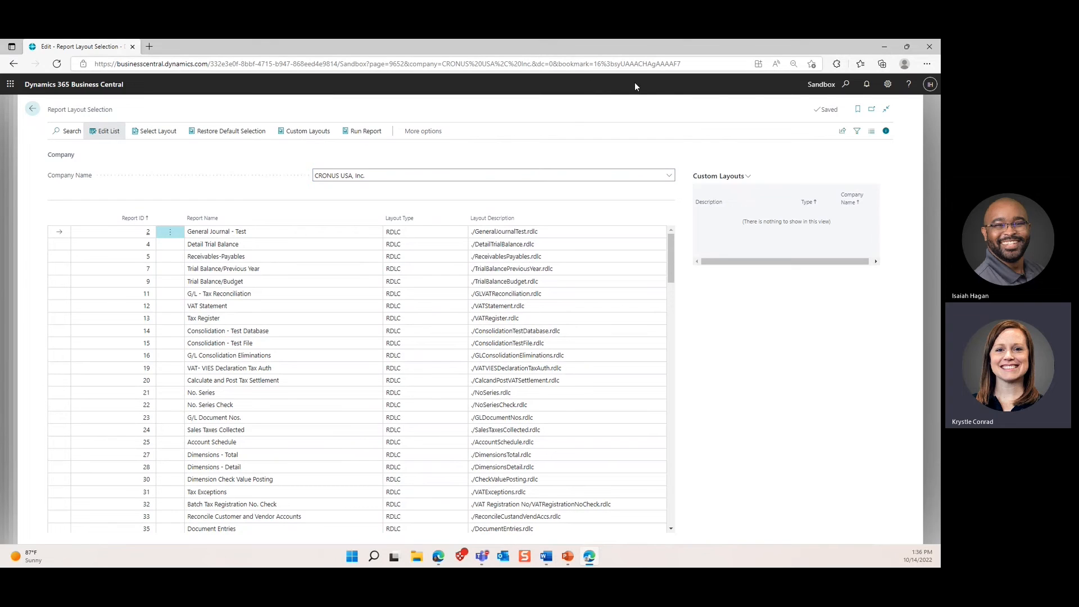
{"action": "left_click", "coordinate": [846, 84]}
{"action": "type", "text": "rep"}
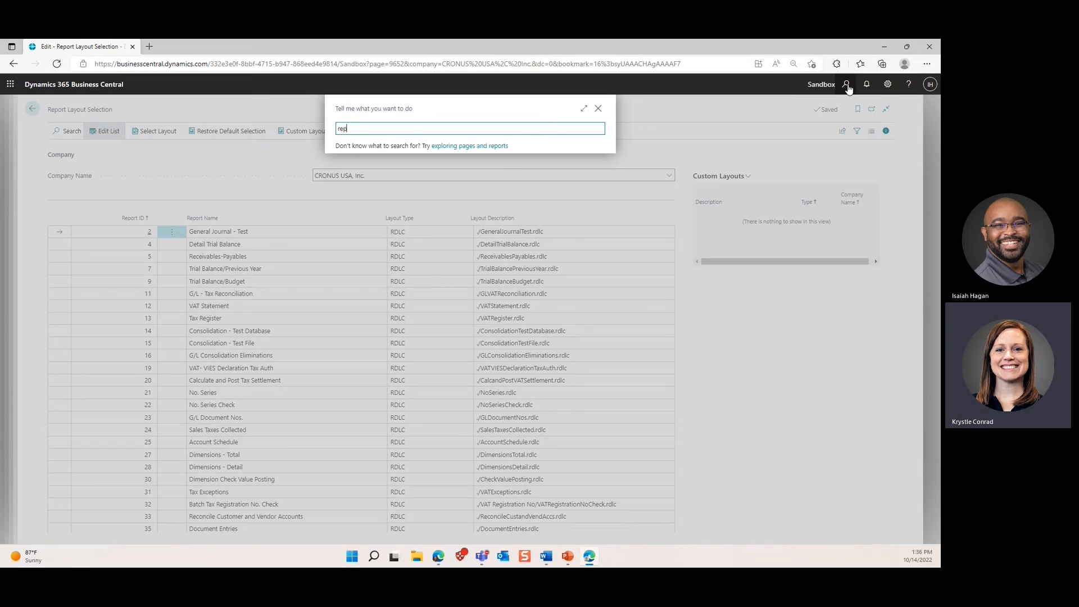
{"action": "type", "text": " selc"}
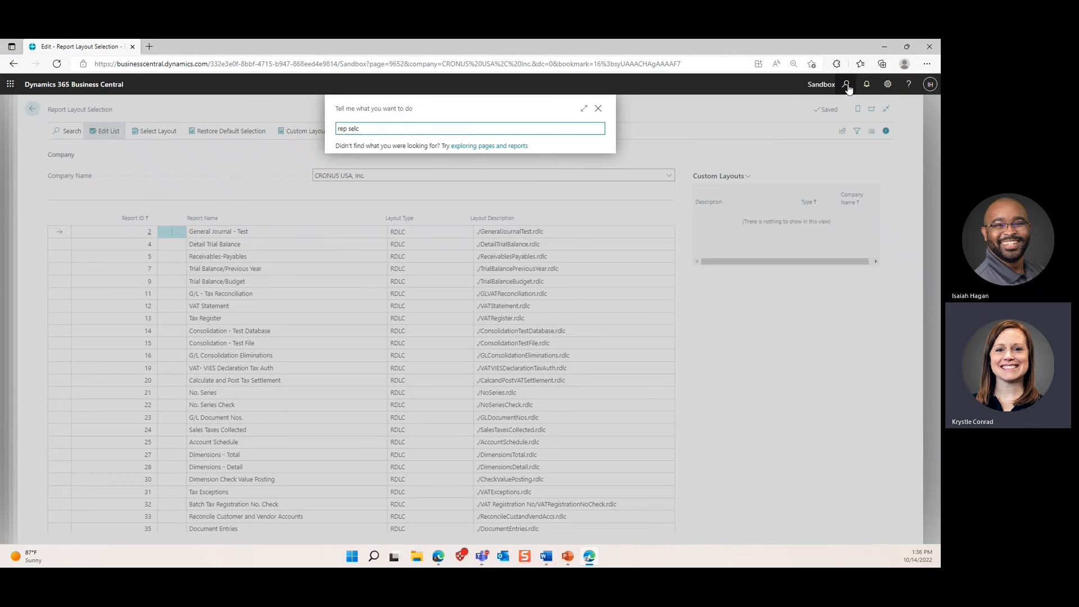
{"action": "type", "text": " sales"}
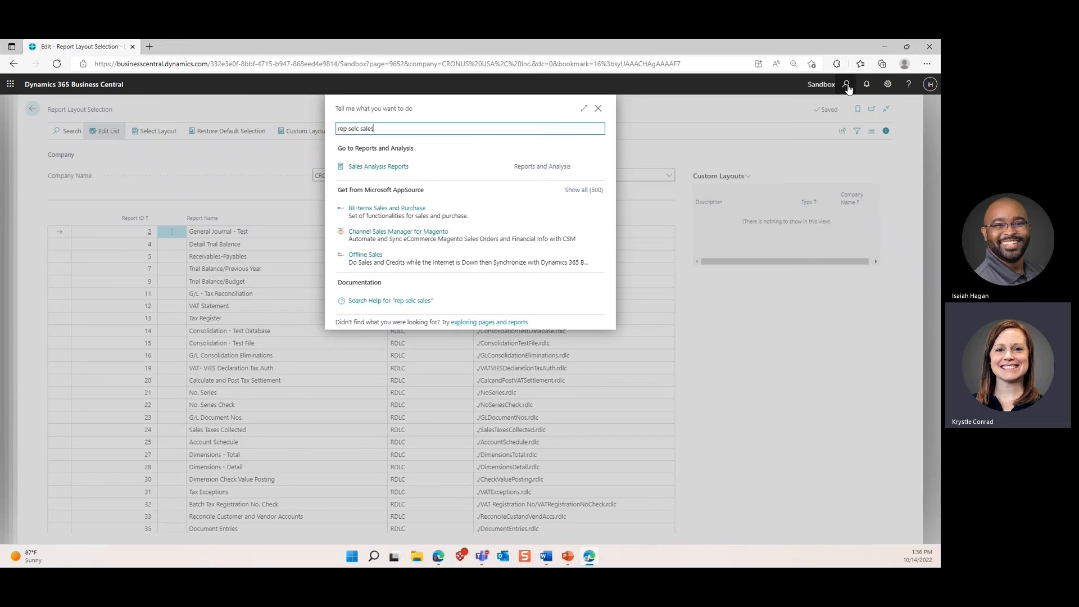
{"action": "key", "text": "BackSpace"}
{"action": "key", "text": "BackSpace"}
{"action": "key", "text": "BackSpace"}
{"action": "key", "text": "BackSpace"}
{"action": "key", "text": "BackSpace"}
{"action": "key", "text": "BackSpace"}
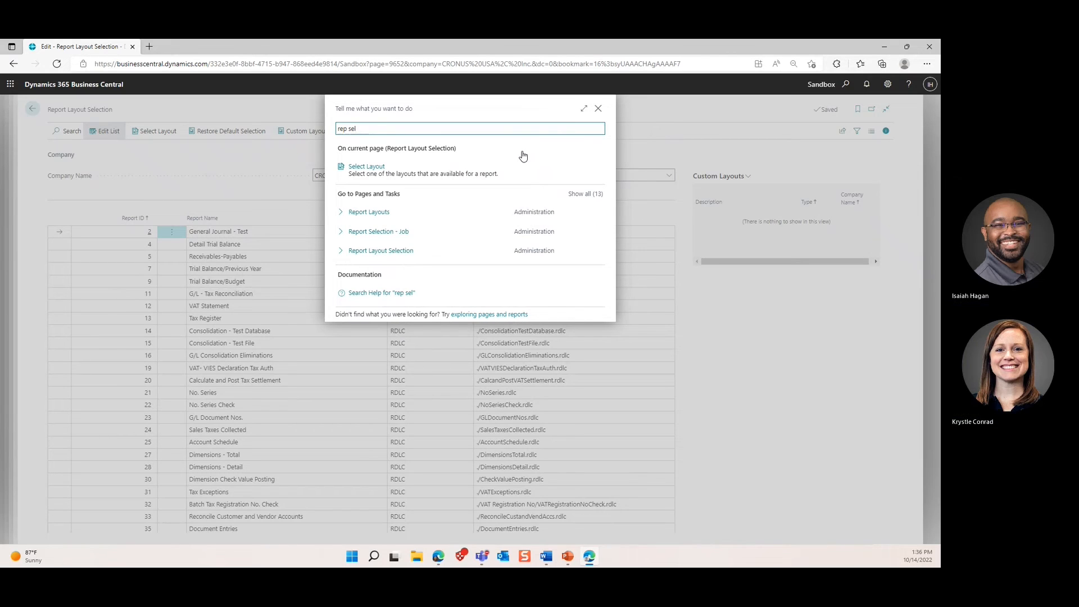
{"action": "type", "text": "sal"}
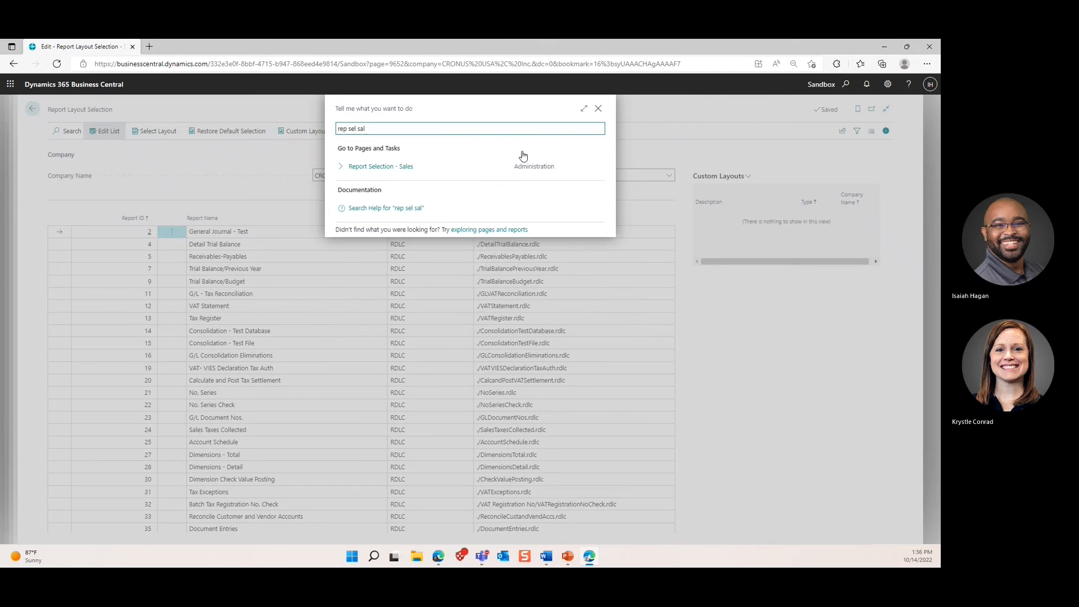
{"action": "left_click", "coordinate": [410, 167]}
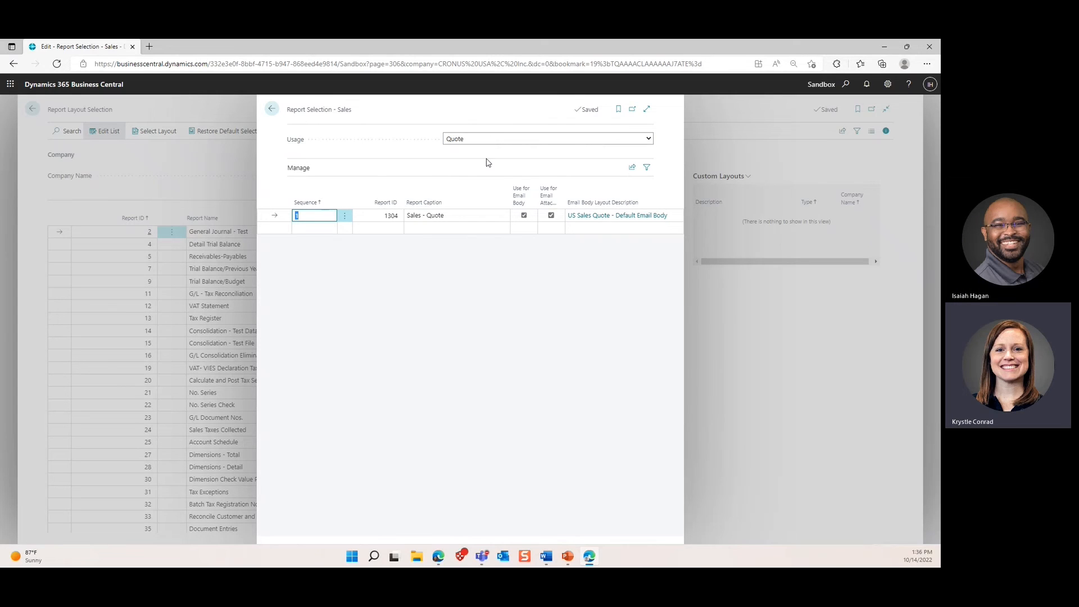
{"action": "left_click", "coordinate": [489, 140]}
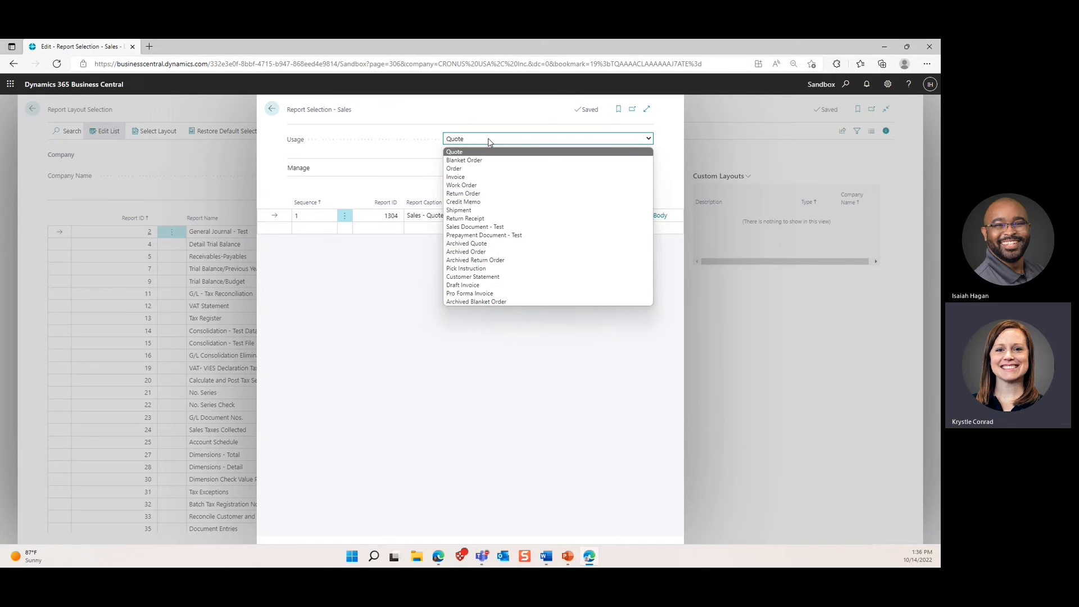
{"action": "left_click", "coordinate": [491, 169]}
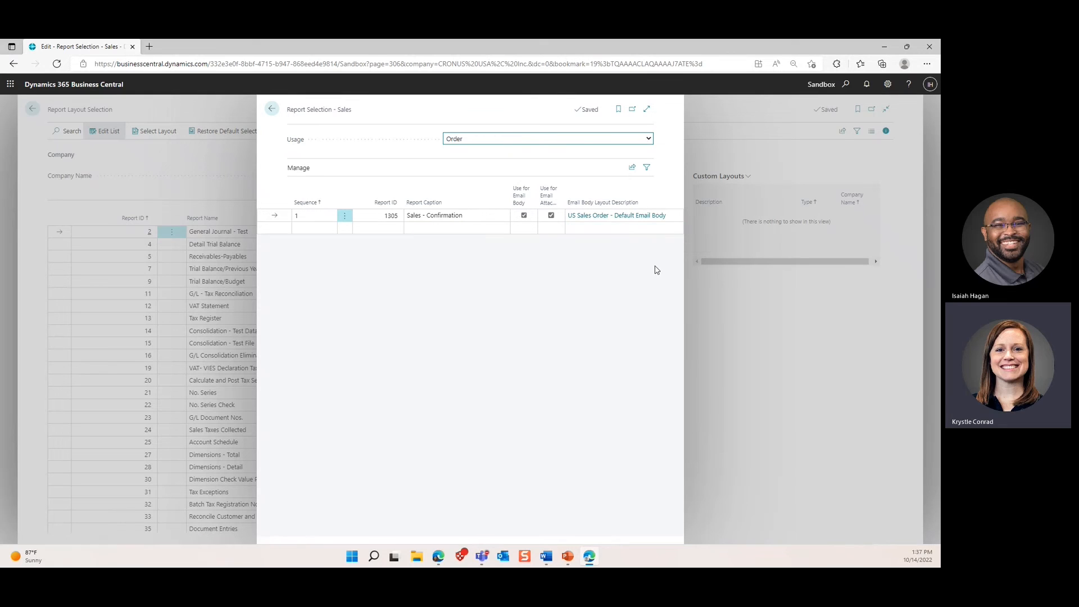
{"action": "left_click", "coordinate": [781, 170]}
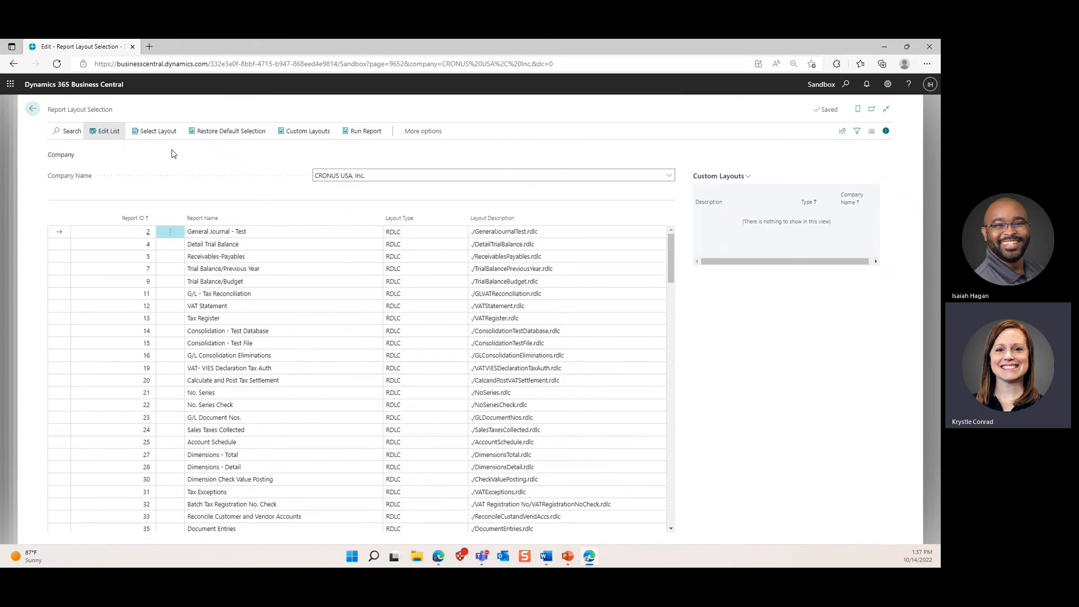
Step: Find report 1305 in the list and set its layout to Custom Layout IH 10/14/22
{"action": "left_click", "coordinate": [68, 131]}
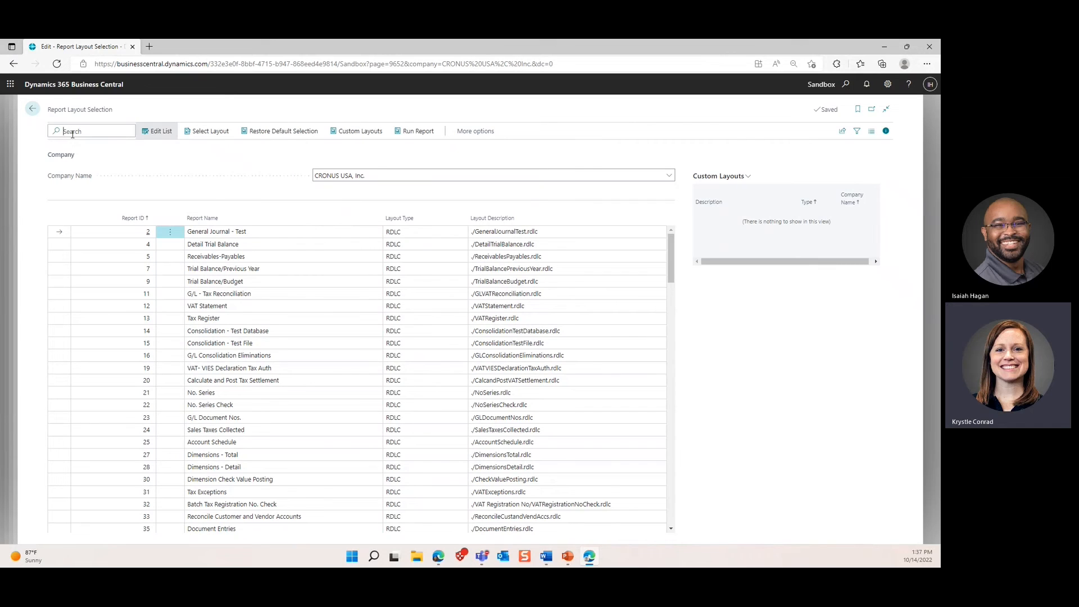
{"action": "type", "text": "1305"}
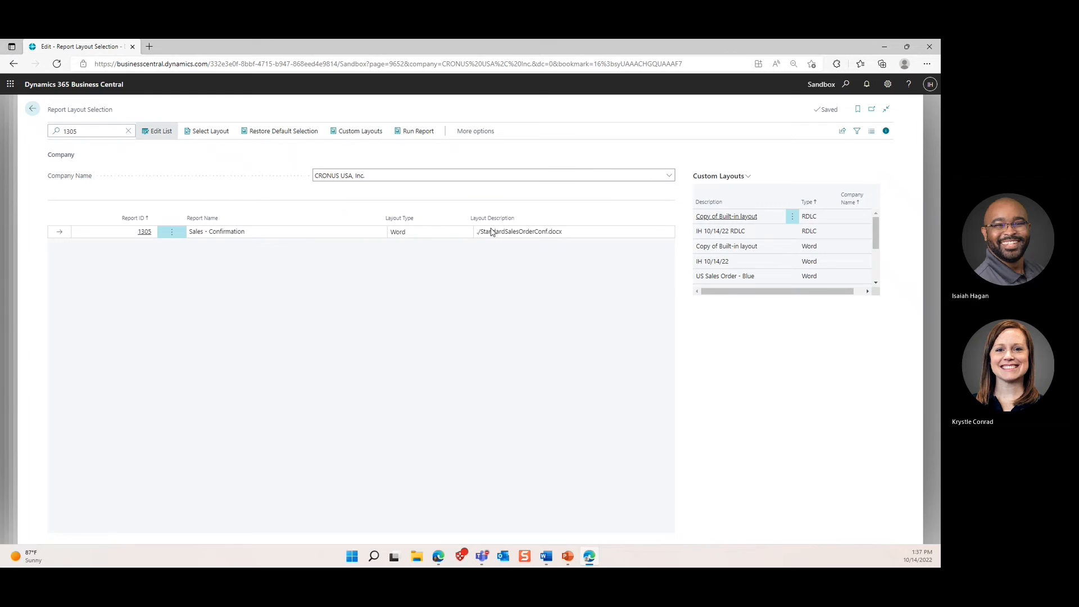
{"action": "left_click", "coordinate": [432, 233]}
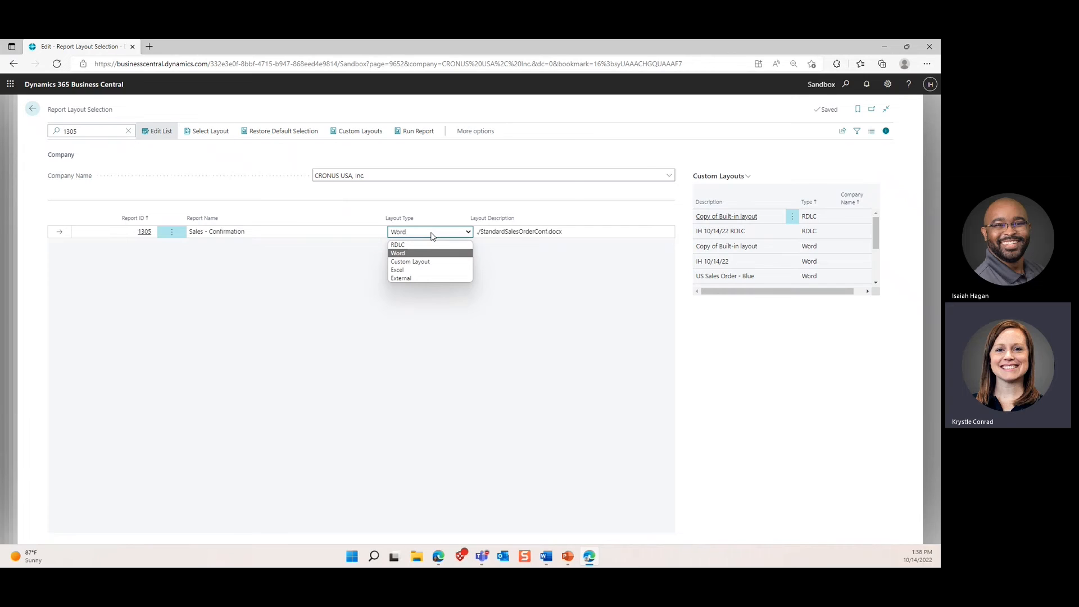
{"action": "left_click", "coordinate": [429, 262]}
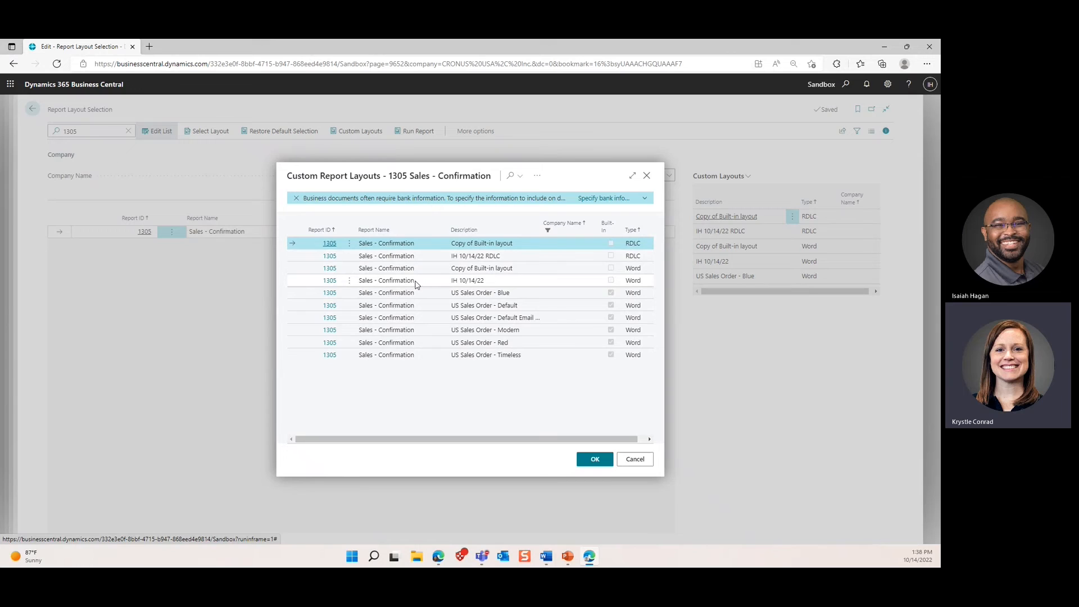
{"action": "left_click", "coordinate": [331, 281]}
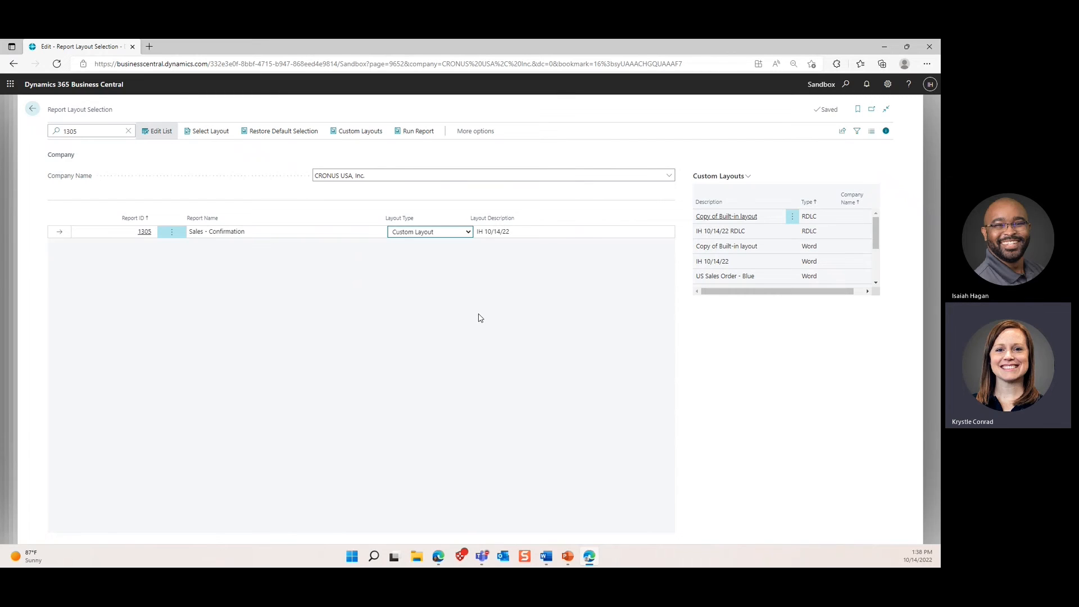
{"action": "left_click", "coordinate": [846, 86]}
Step: Search 'sales ord' to open the Sales Orders list and open order S-ORD101001
{"action": "type", "text": "sales ord"}
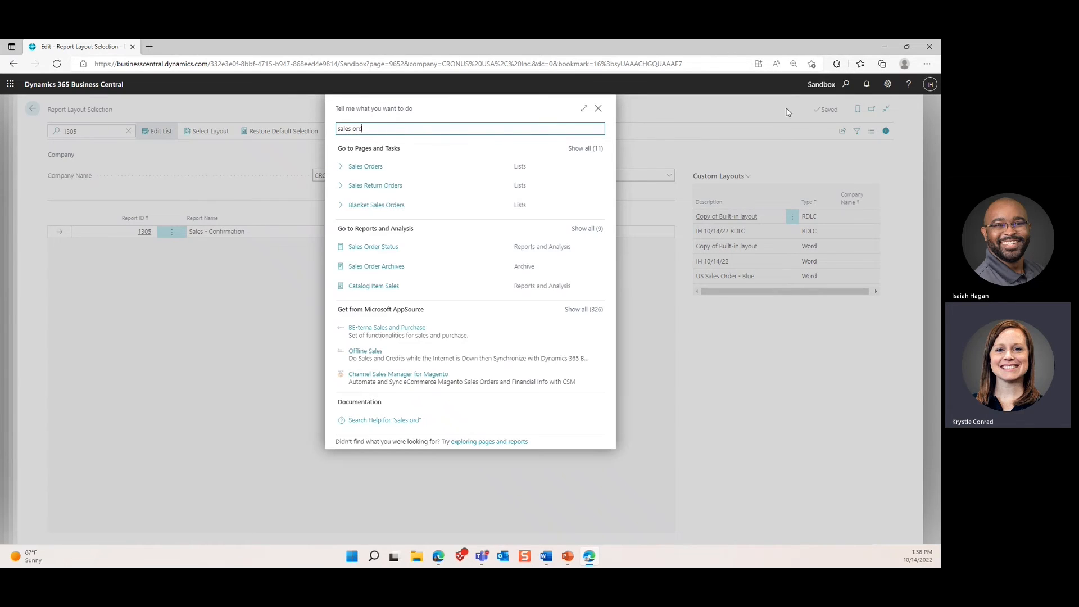
{"action": "left_click", "coordinate": [488, 174]}
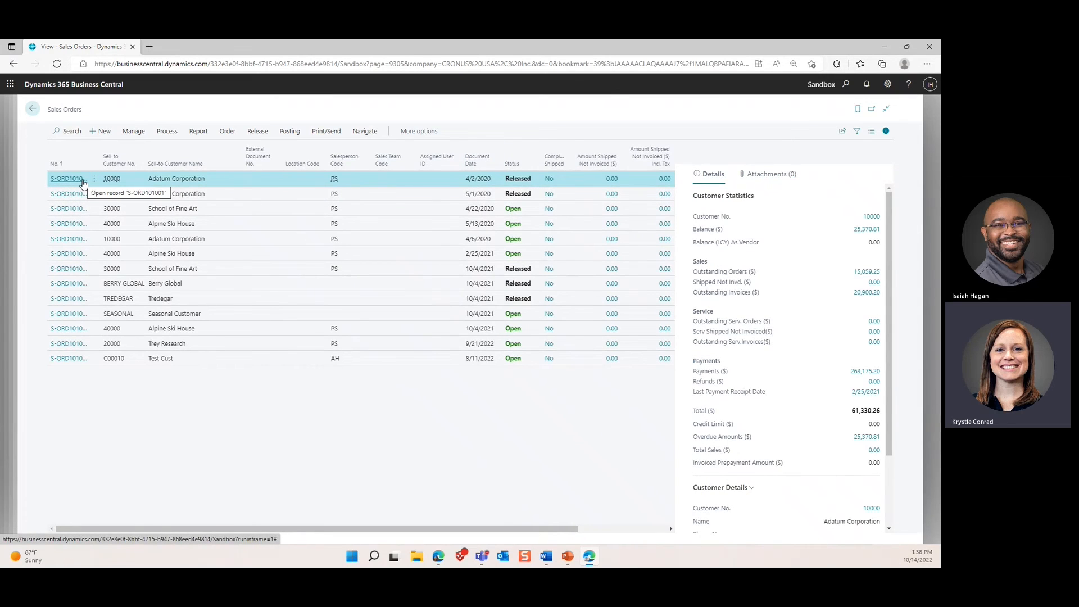
{"action": "left_click", "coordinate": [82, 180]}
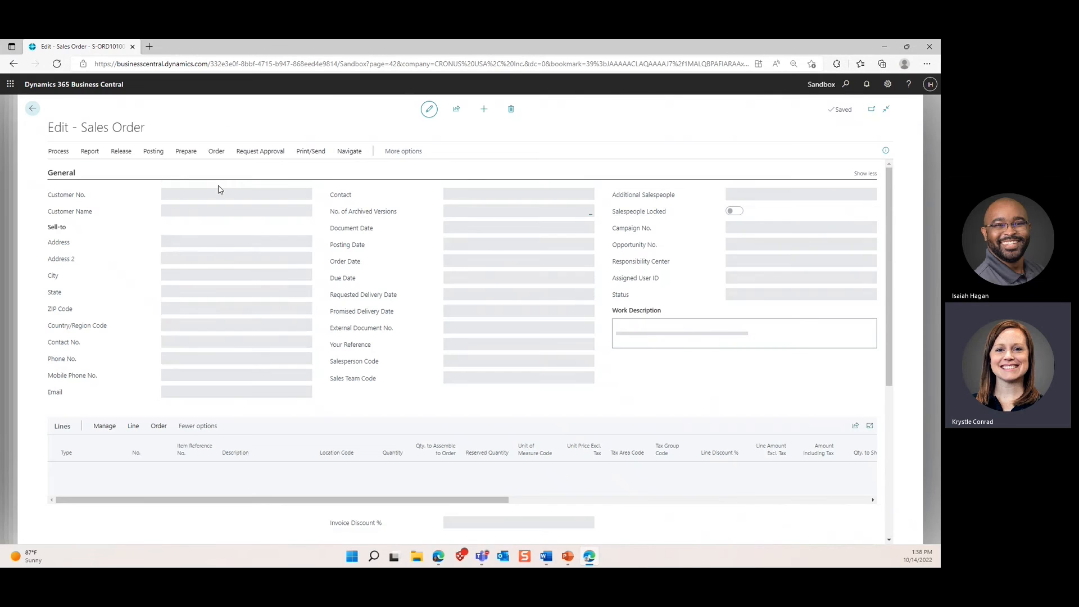
Step: Preview the order confirmation from Print/Send, then close the preview and print options
{"action": "left_click", "coordinate": [308, 153]}
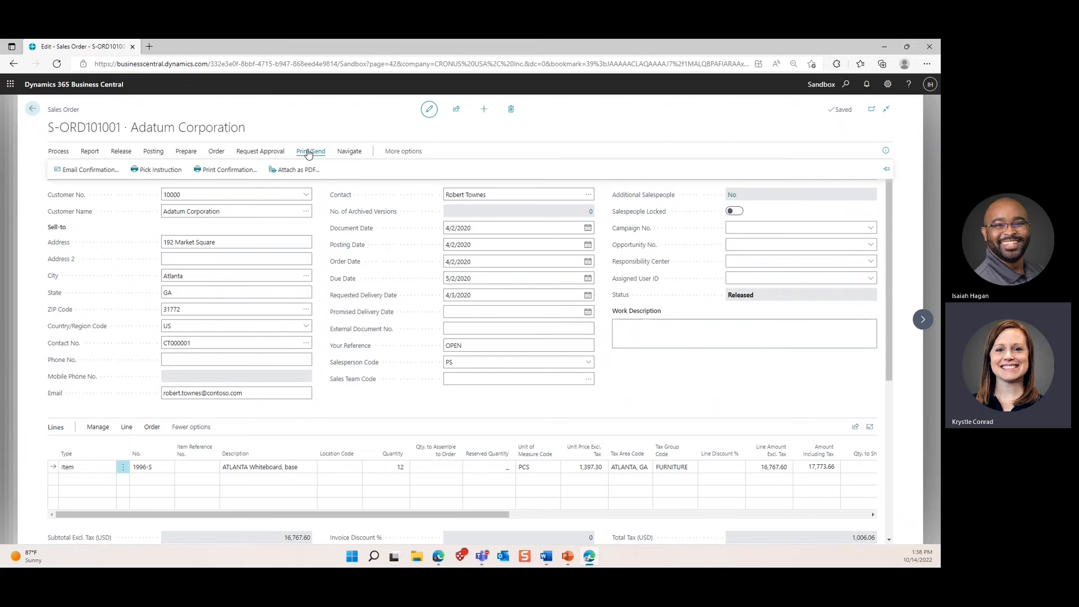
{"action": "left_click", "coordinate": [228, 169]}
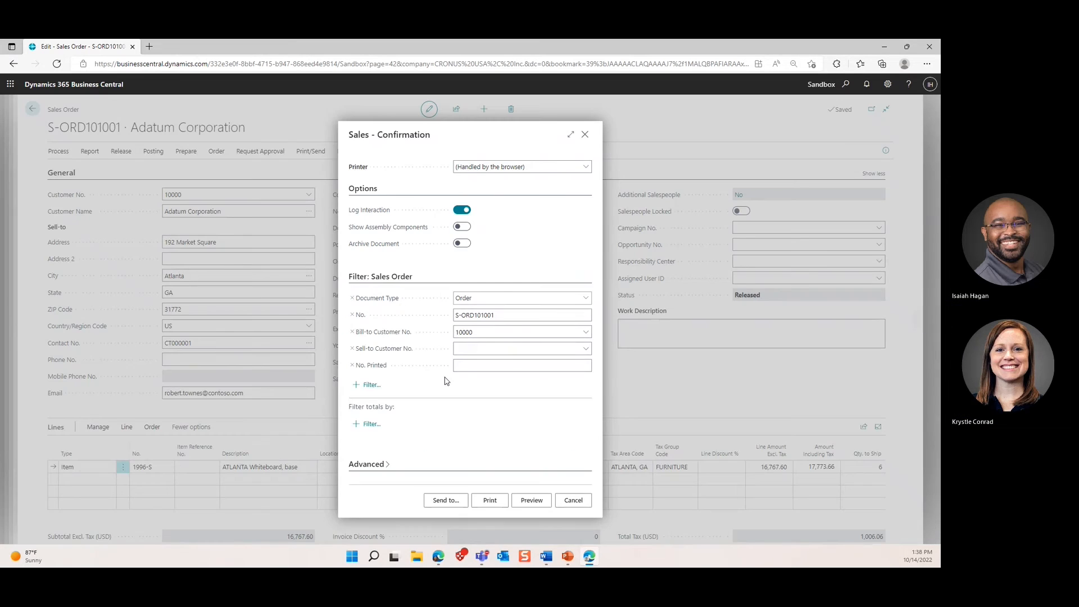
{"action": "left_click", "coordinate": [518, 499]}
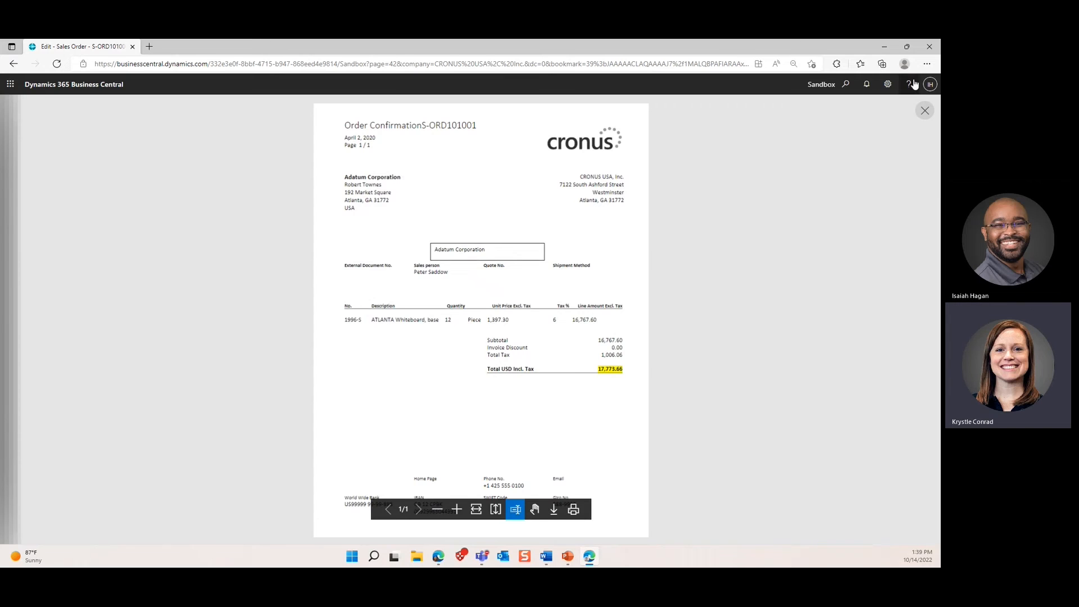
{"action": "left_click", "coordinate": [926, 112]}
{"action": "left_click", "coordinate": [583, 139]}
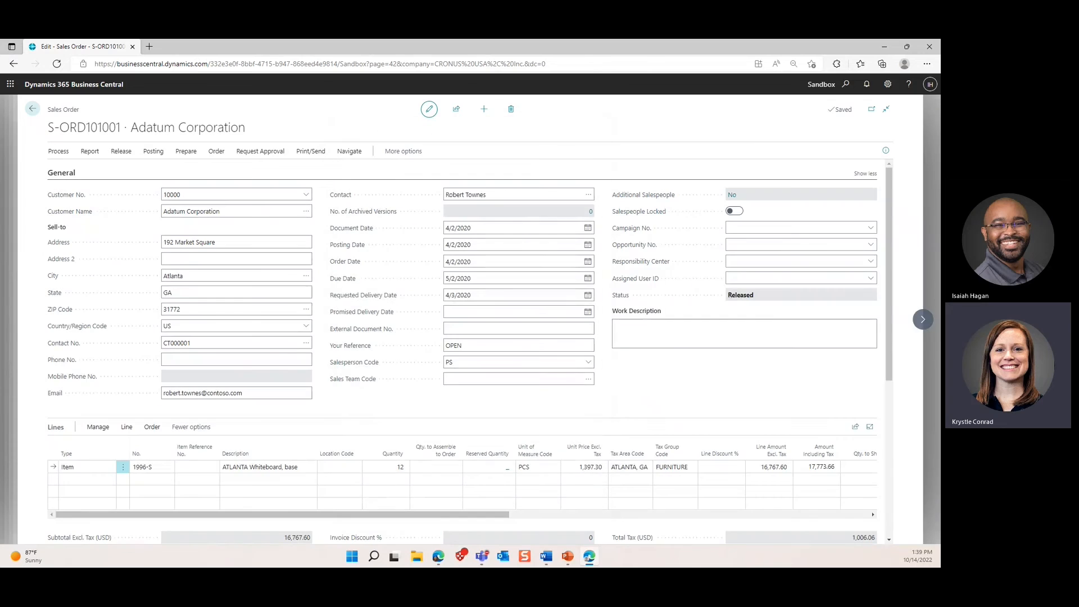